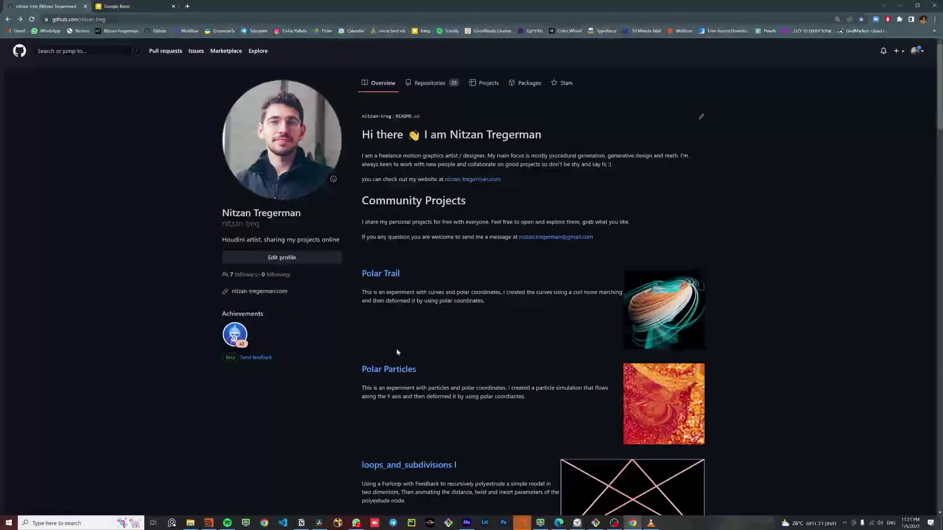
# Open the Polar Particles repository from the profile page and download it as a ZIP.
pyautogui.click(384, 371)
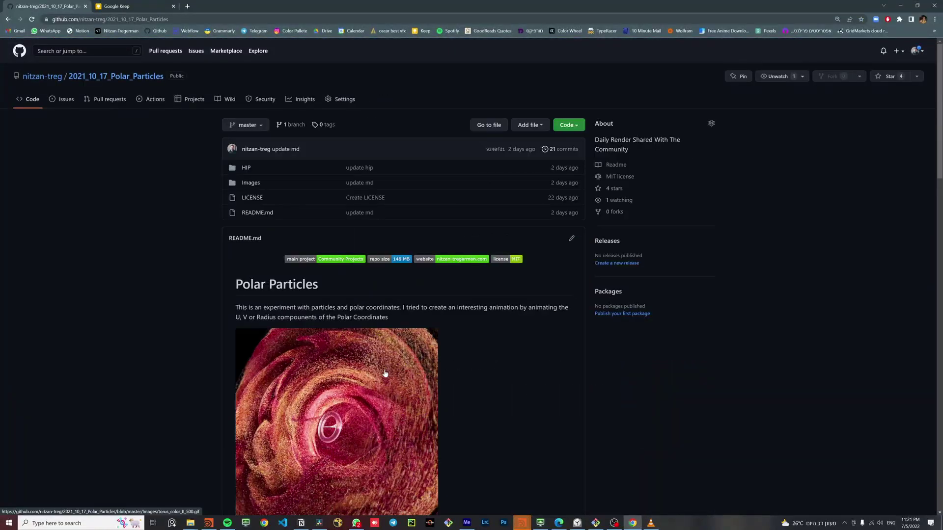
pyautogui.click(569, 125)
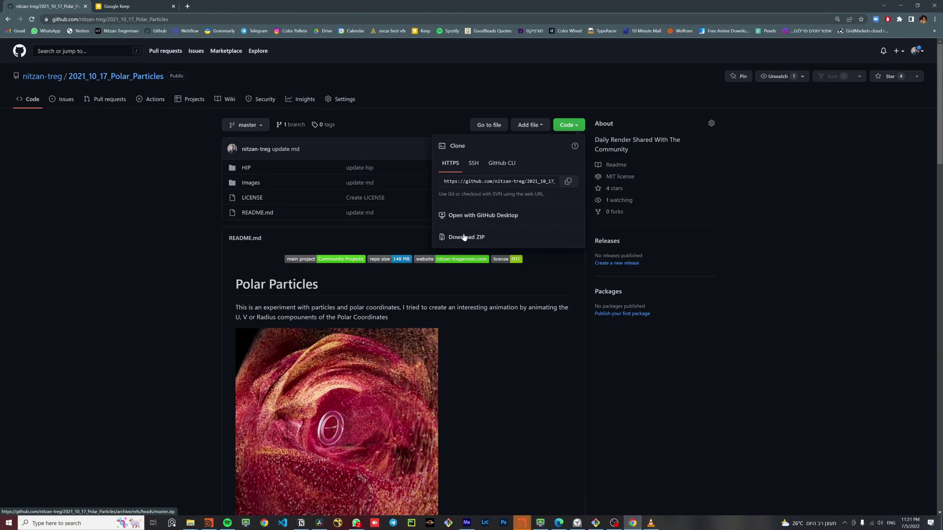
pyautogui.click(478, 238)
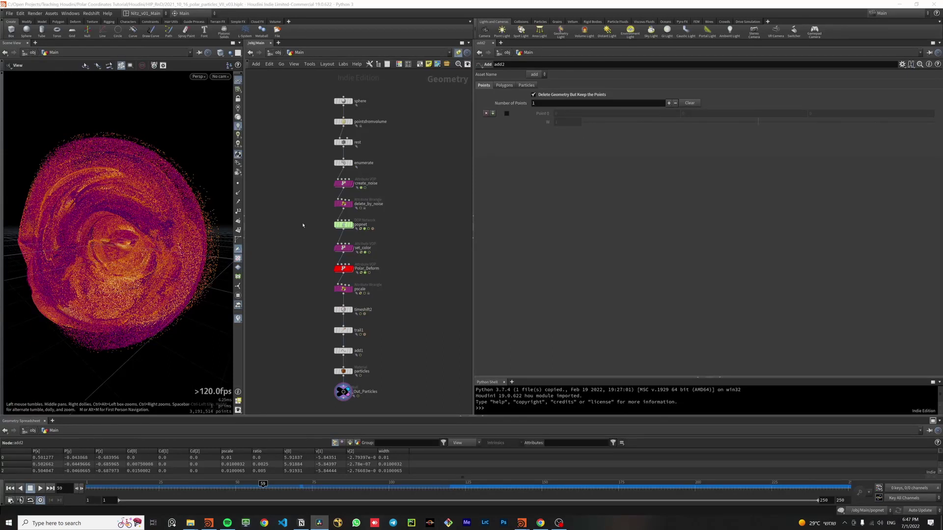
# Examine the Main network by selecting the seven nodes from sphere to popnet, followed by the Polar_Deform node.
pyautogui.moveTo(303, 225); pyautogui.dragTo(302, 223, button='middle')
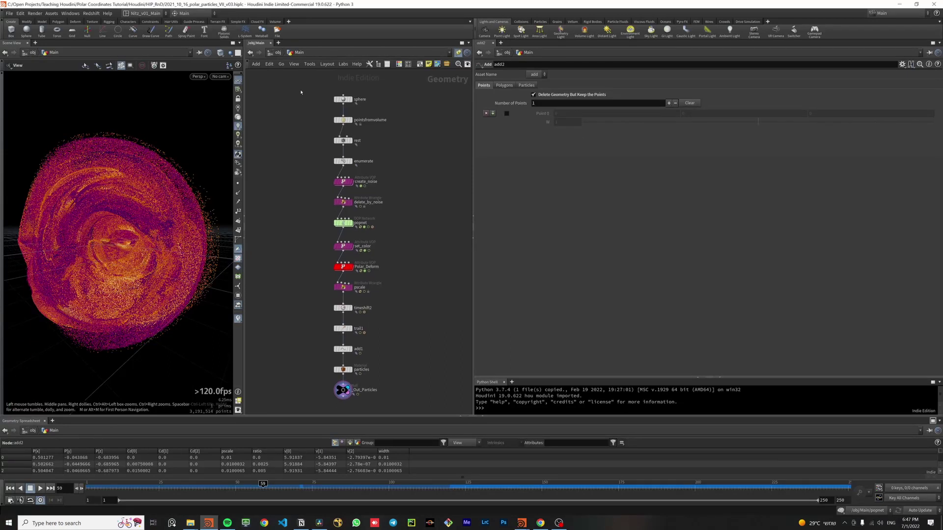
pyautogui.moveTo(301, 91); pyautogui.dragTo(381, 229)
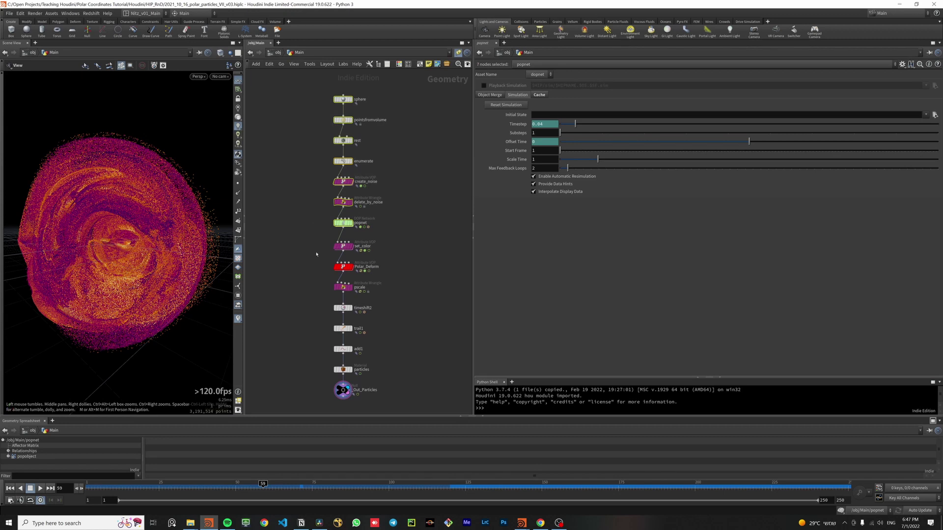
pyautogui.click(344, 266)
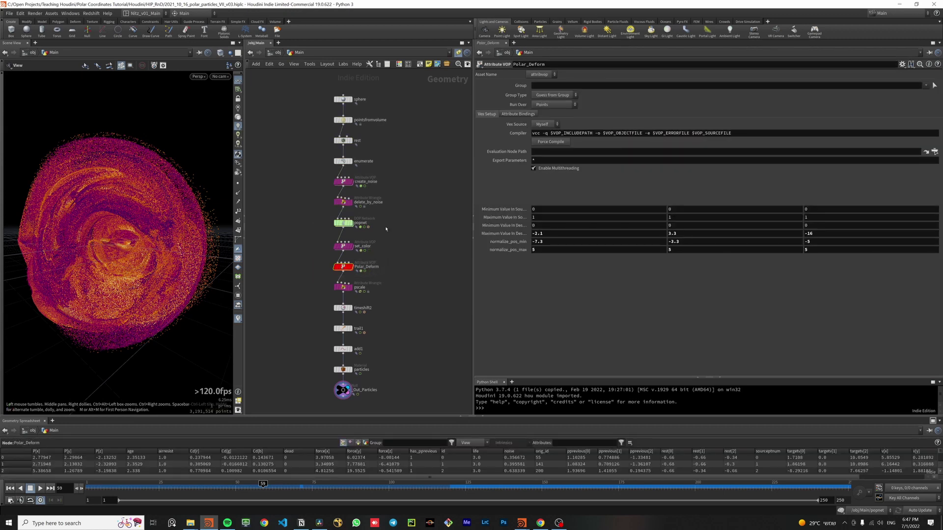
# Display the sphere, pointsfromvolume and rest nodes one after another to review how the source points are made.
pyautogui.click(344, 100)
pyautogui.click(350, 99)
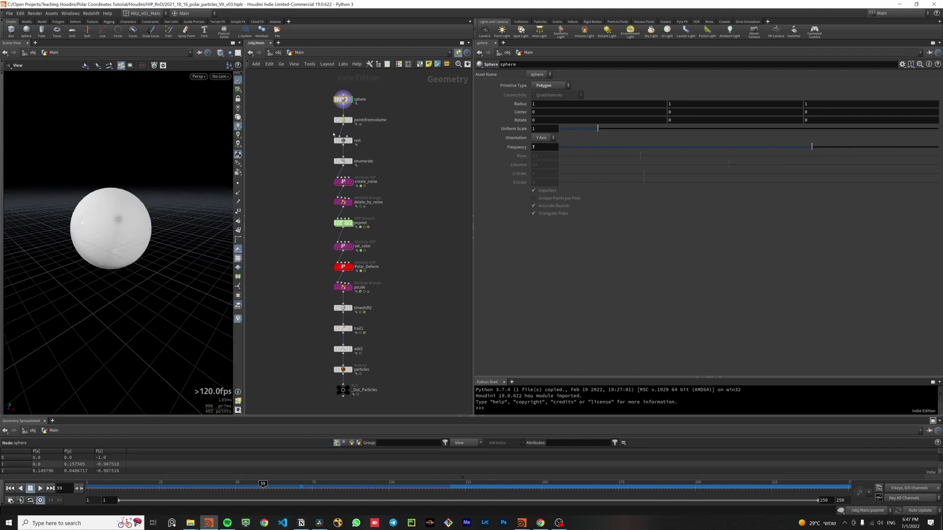
pyautogui.click(343, 120)
pyautogui.click(350, 120)
pyautogui.scroll(5, 185, 194)
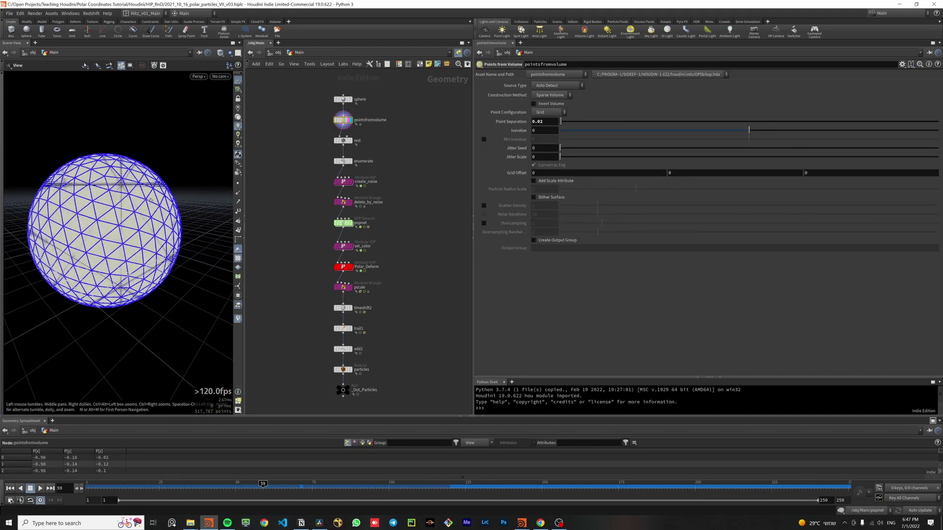
pyautogui.click(343, 140)
pyautogui.click(351, 141)
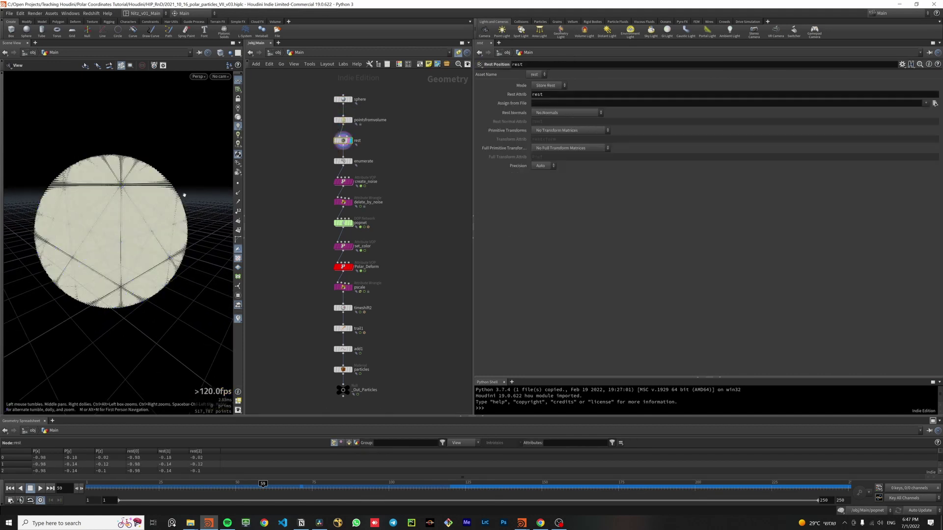
pyautogui.scroll(3, 157, 208)
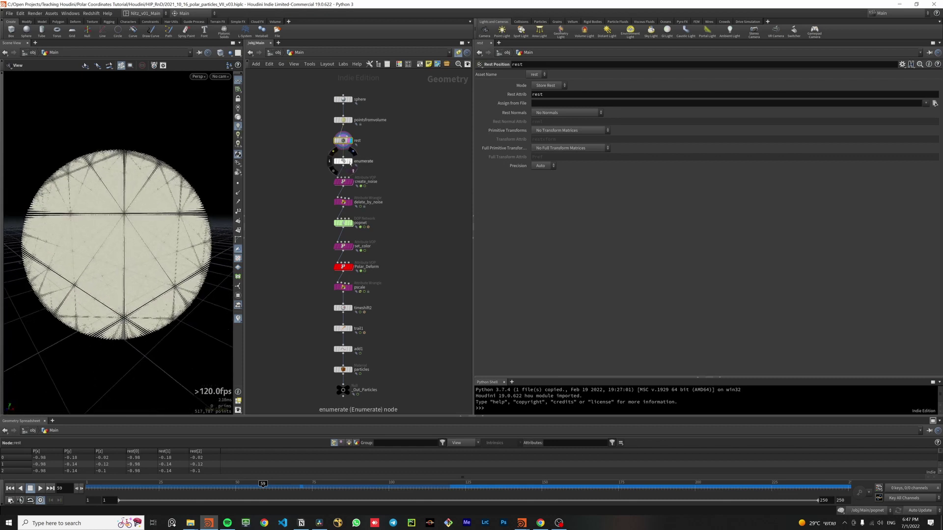
# Display the create_noise node and visualize its noise attribute as colours on the points.
pyautogui.click(343, 182)
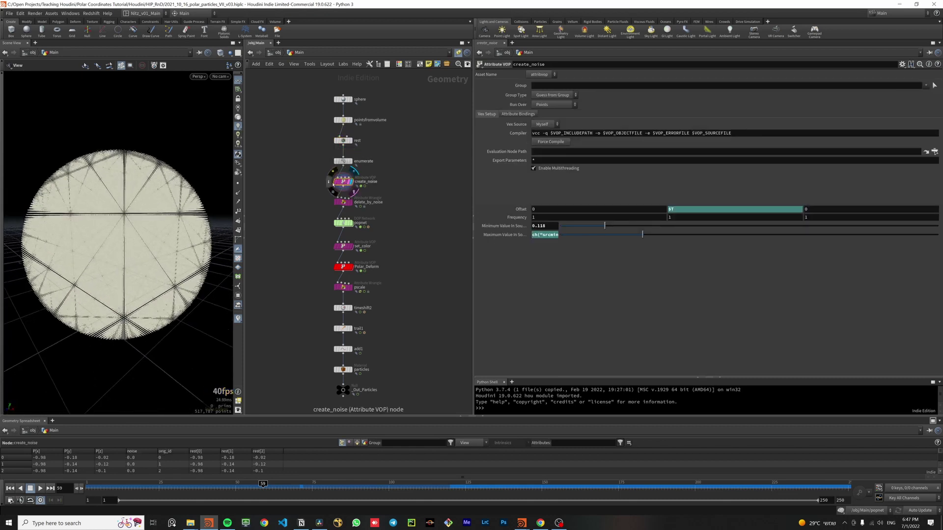
pyautogui.click(329, 185)
pyautogui.click(370, 164)
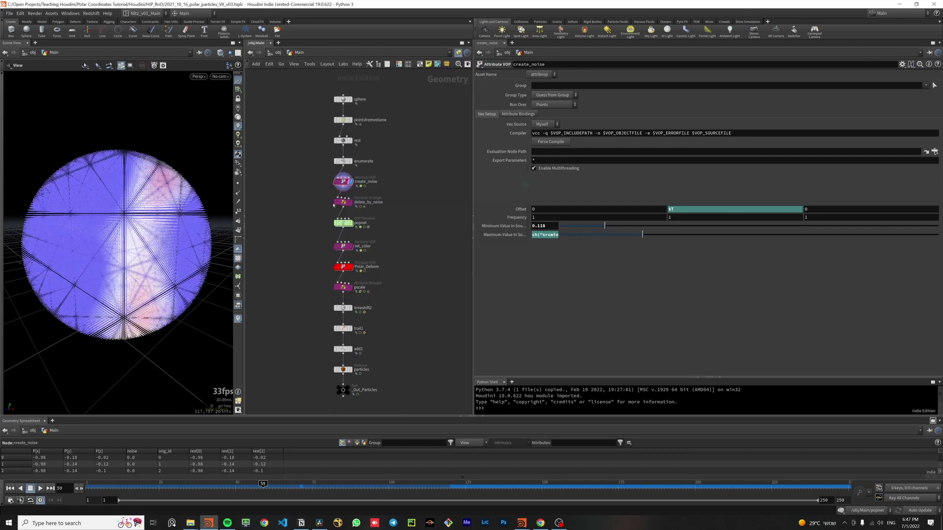
# Display the delete_by_noise node and turn off its noise attribute visualization.
pyautogui.click(353, 202)
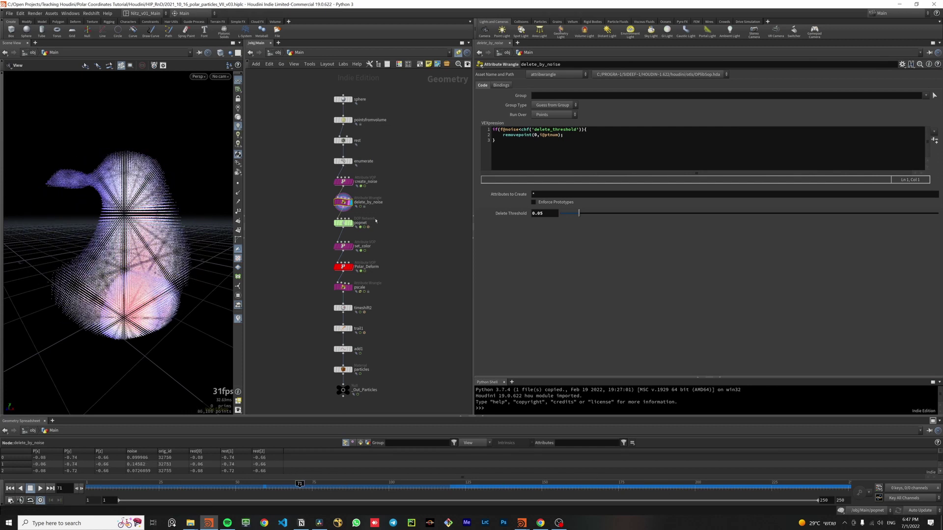
pyautogui.click(329, 202)
pyautogui.click(366, 173)
pyautogui.click(329, 233)
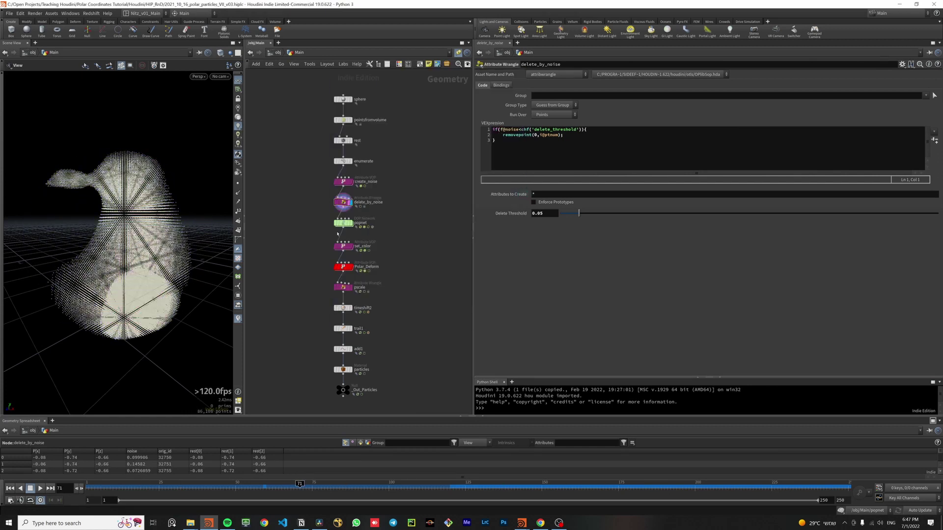
# Display the popnet node and go inside it to inspect the popforce and popaxisforce1 settings.
pyautogui.click(345, 224)
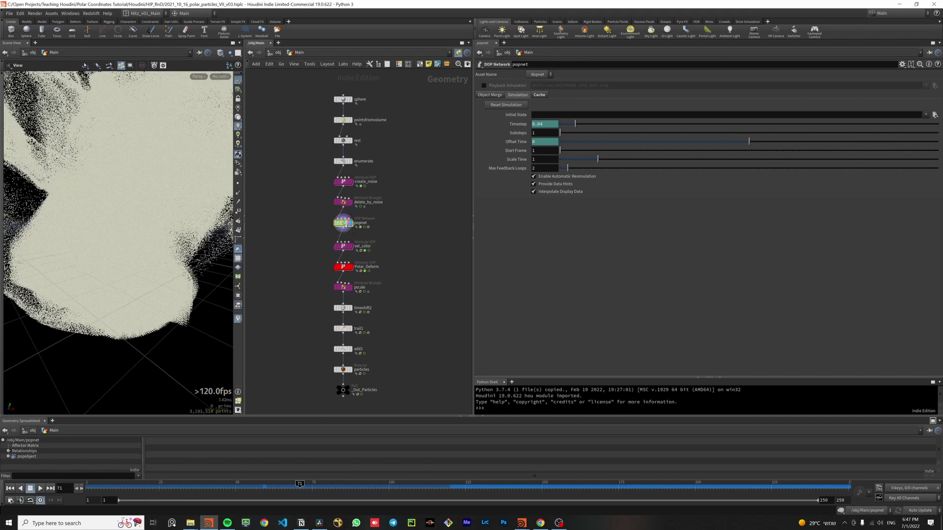
pyautogui.doubleClick(344, 223)
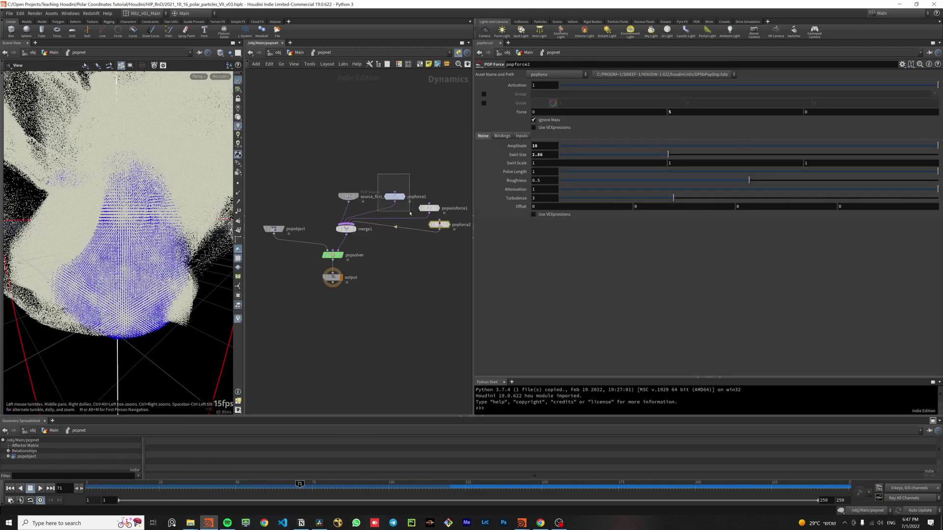
pyautogui.moveTo(410, 213); pyautogui.dragTo(410, 212)
pyautogui.moveTo(423, 177); pyautogui.dragTo(449, 215)
pyautogui.moveTo(444, 194); pyautogui.dragTo(436, 183, button='middle')
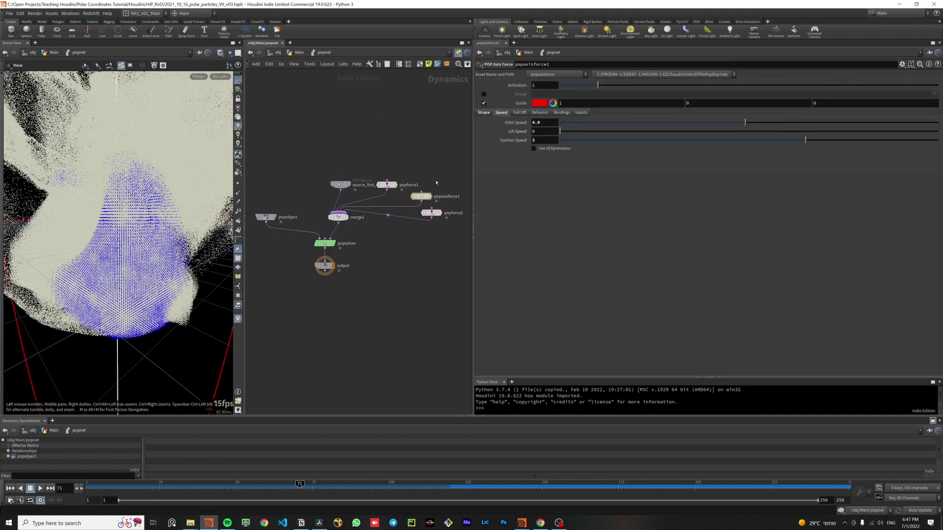
# Frame the whole particle cloud in the viewport and play the simulation.
pyautogui.scroll(-1, 436, 182)
pyautogui.scroll(-5, 118, 221)
pyautogui.moveTo(120, 230); pyautogui.dragTo(118, 197)
pyautogui.moveTo(335, 299); pyautogui.dragTo(341, 283, button='middle')
pyautogui.click(40, 488)
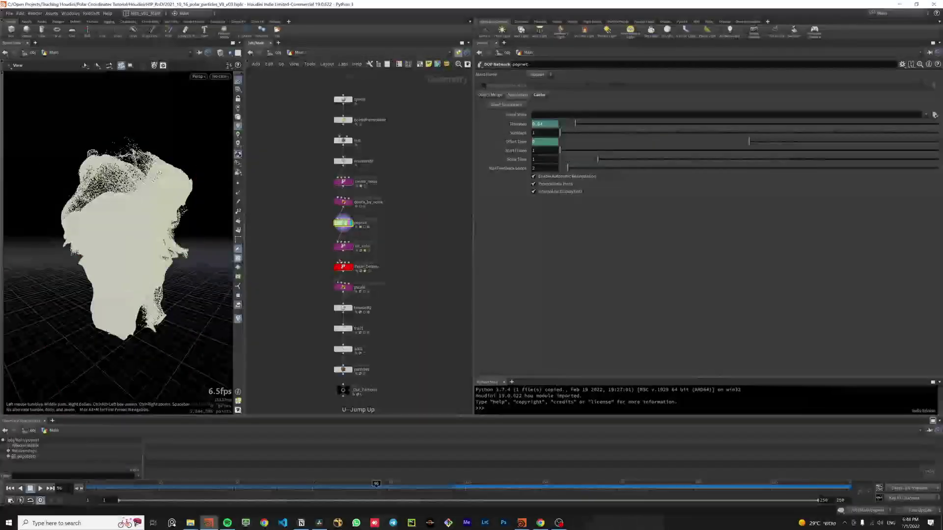
# Display the set_color node, inspect the bind node for rest inside it, and return to the Main network.
pyautogui.click(345, 246)
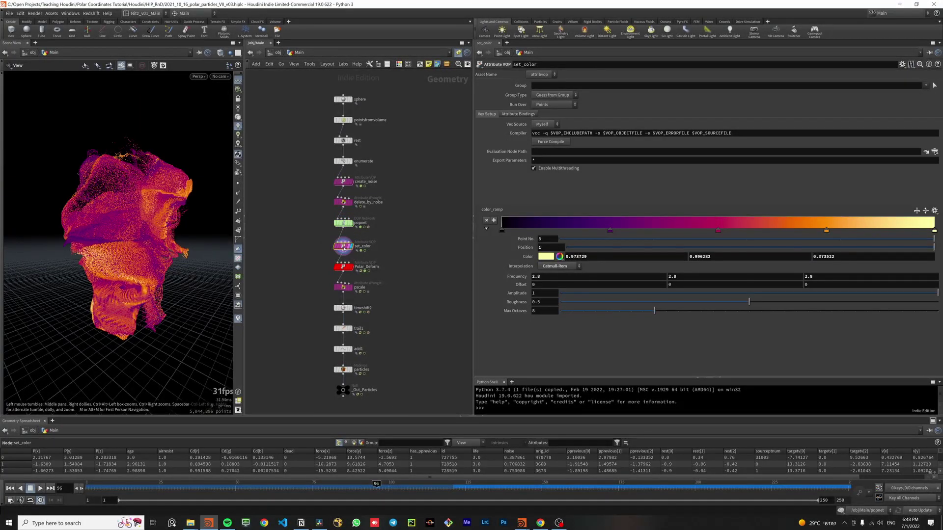
pyautogui.doubleClick(344, 249)
pyautogui.moveTo(294, 227); pyautogui.dragTo(297, 275)
pyautogui.moveTo(290, 219); pyautogui.dragTo(296, 278)
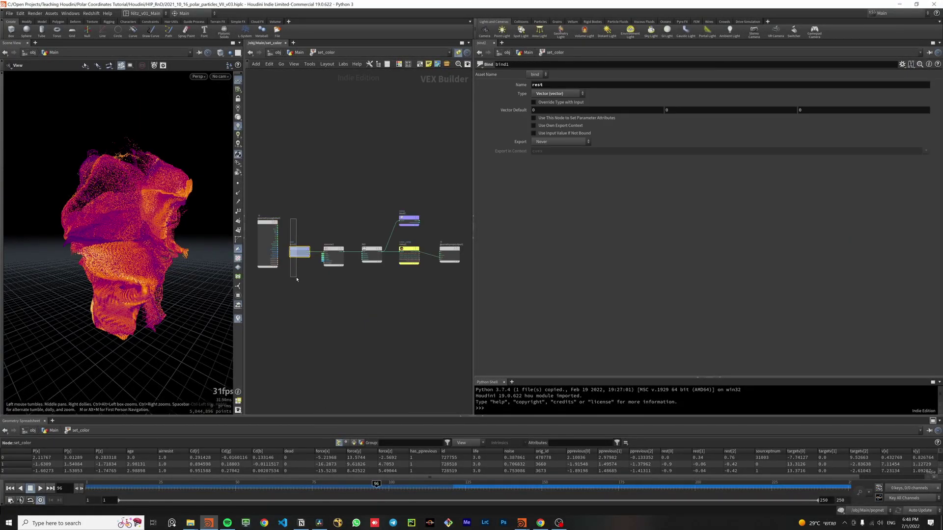
pyautogui.press('u')
# Display Polar_Deform and inspect the topolar1 and frompolar1 nodes inside it, with the network area widened.
pyautogui.click(343, 268)
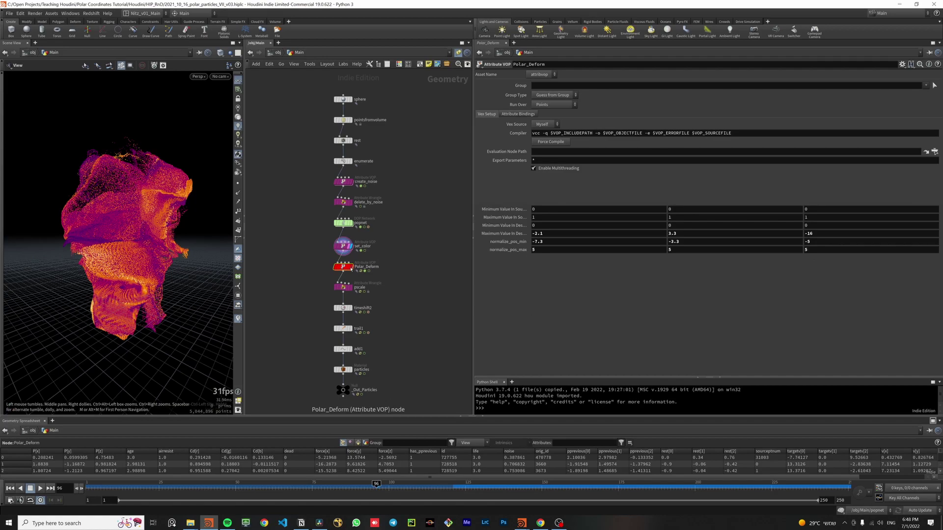
pyautogui.click(354, 267)
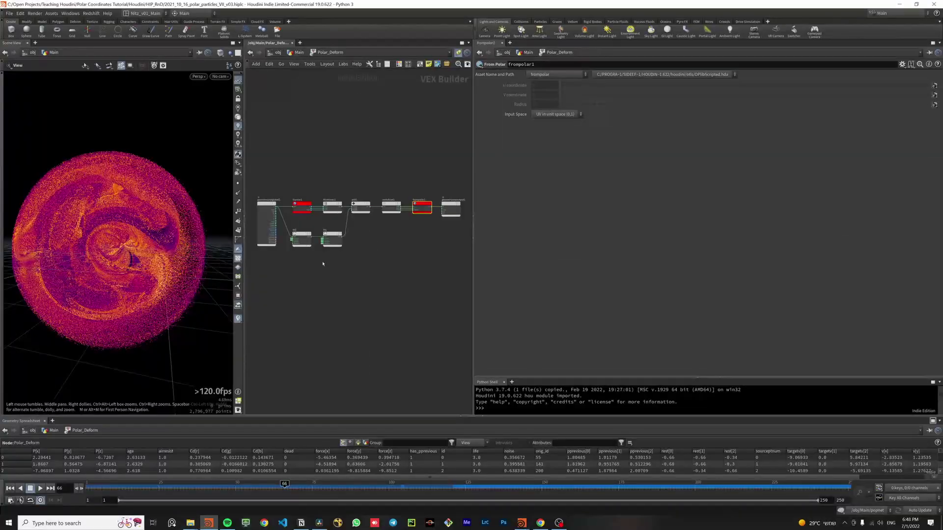
pyautogui.moveTo(474, 228); pyautogui.dragTo(740, 236)
pyautogui.scroll(3, 579, 221)
pyautogui.scroll(-1, 583, 252)
pyautogui.click(478, 216)
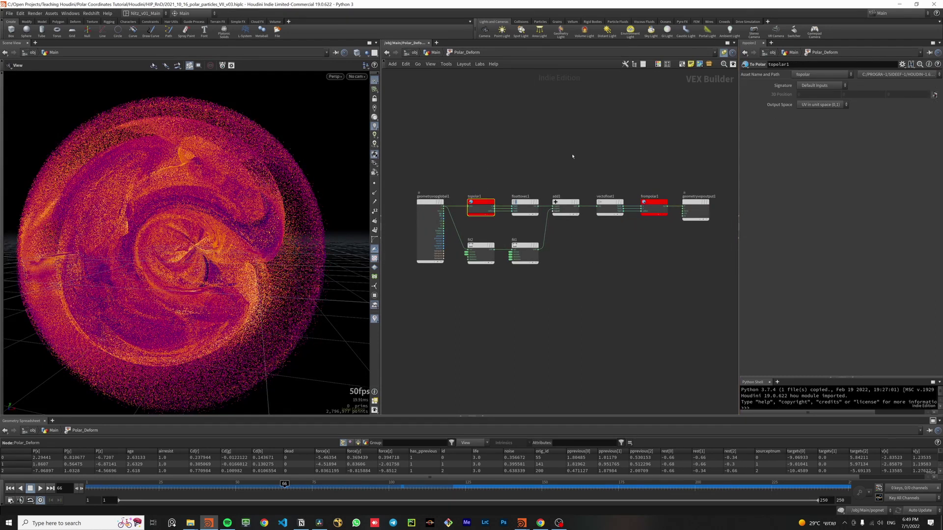
pyautogui.click(656, 211)
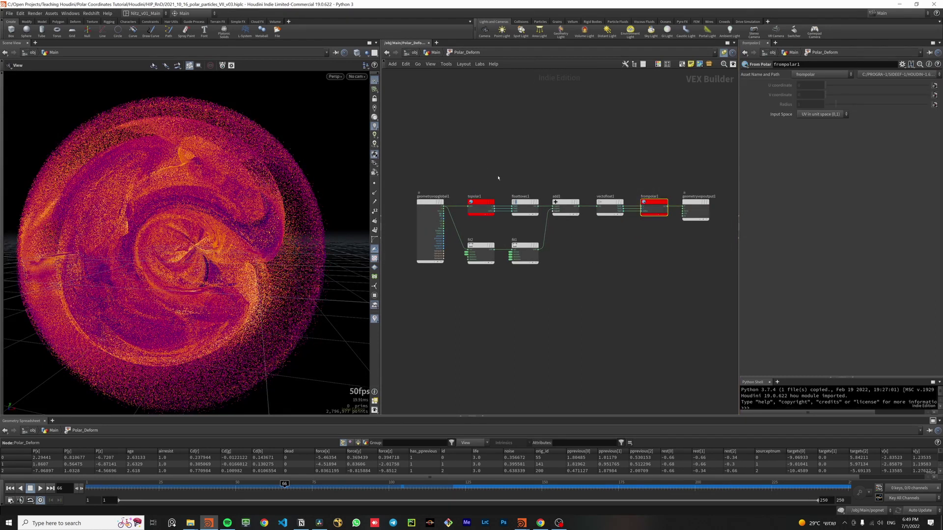
pyautogui.moveTo(474, 184); pyautogui.dragTo(451, 169, button='middle')
pyautogui.moveTo(380, 193); pyautogui.dragTo(297, 193)
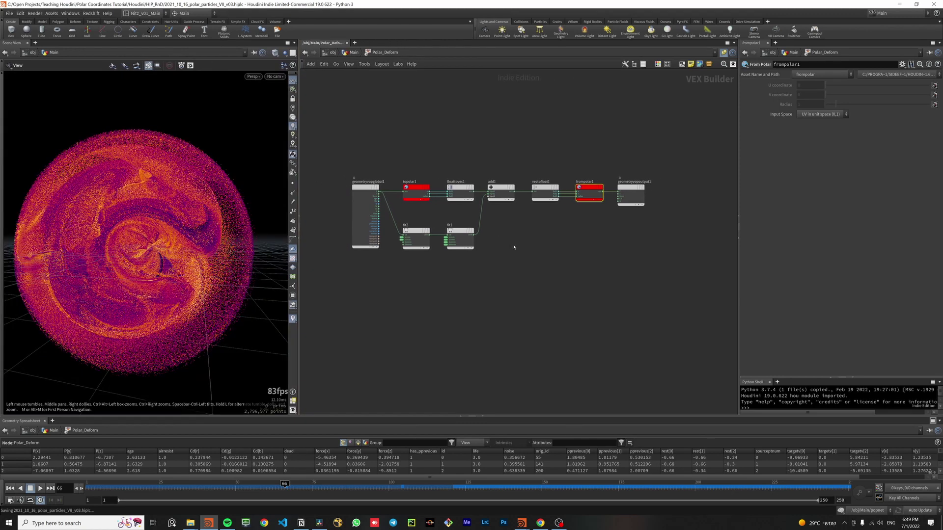
# Examine the Polar_Deform node chain from geometryvopglobal1 through topolar1, the fit and add nodes, to frompolar1.
pyautogui.moveTo(514, 247); pyautogui.dragTo(524, 268, button='middle')
pyautogui.scroll(1, 524, 268)
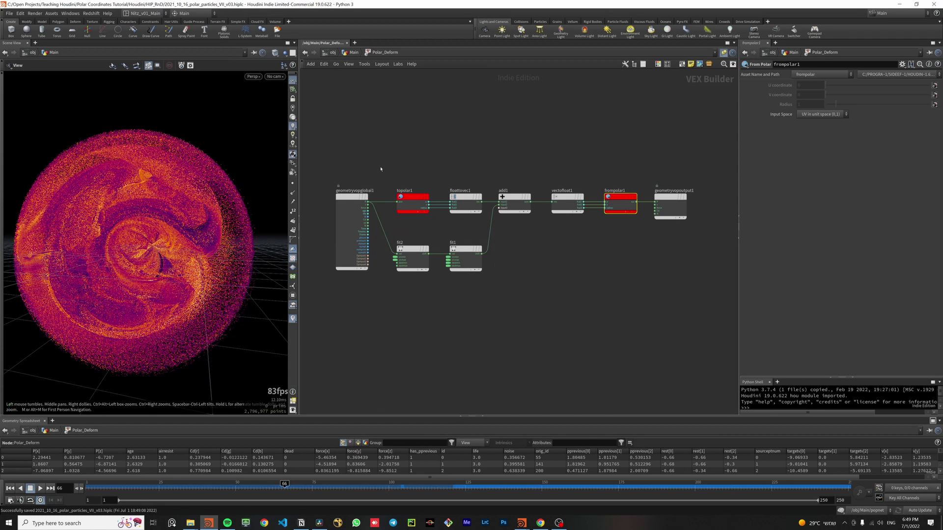
pyautogui.moveTo(378, 173); pyautogui.dragTo(333, 264)
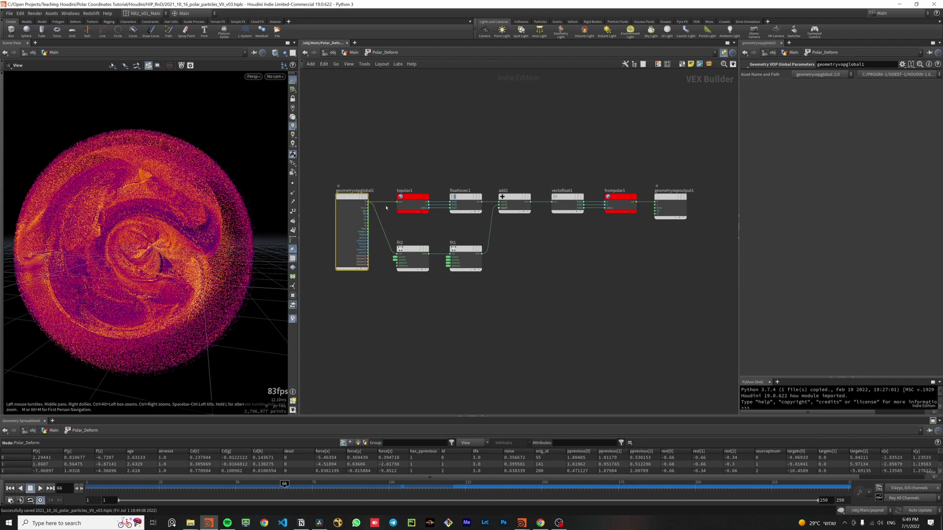
pyautogui.scroll(5, 386, 208)
pyautogui.moveTo(393, 150); pyautogui.dragTo(515, 251)
pyautogui.scroll(-6, 513, 258)
pyautogui.moveTo(513, 259); pyautogui.dragTo(436, 248, button='middle')
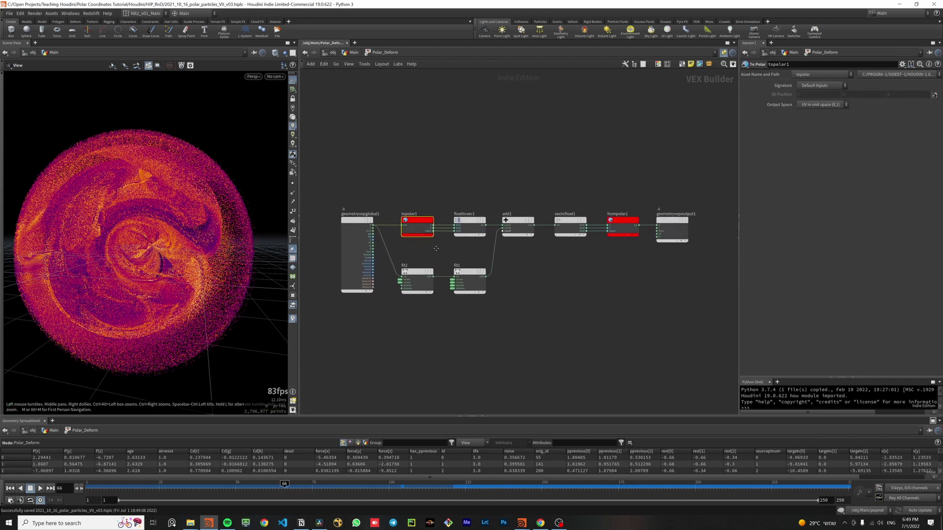
pyautogui.moveTo(497, 203); pyautogui.dragTo(540, 251)
pyautogui.keyDown('shift'); pyautogui.moveTo(514, 327); pyautogui.dragTo(385, 269); pyautogui.keyUp('shift')
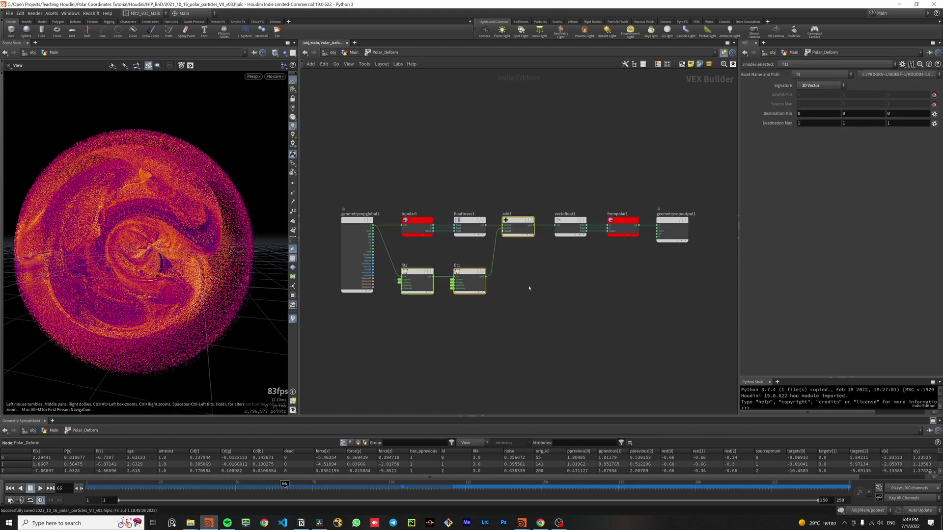
pyautogui.moveTo(634, 234); pyautogui.dragTo(637, 219)
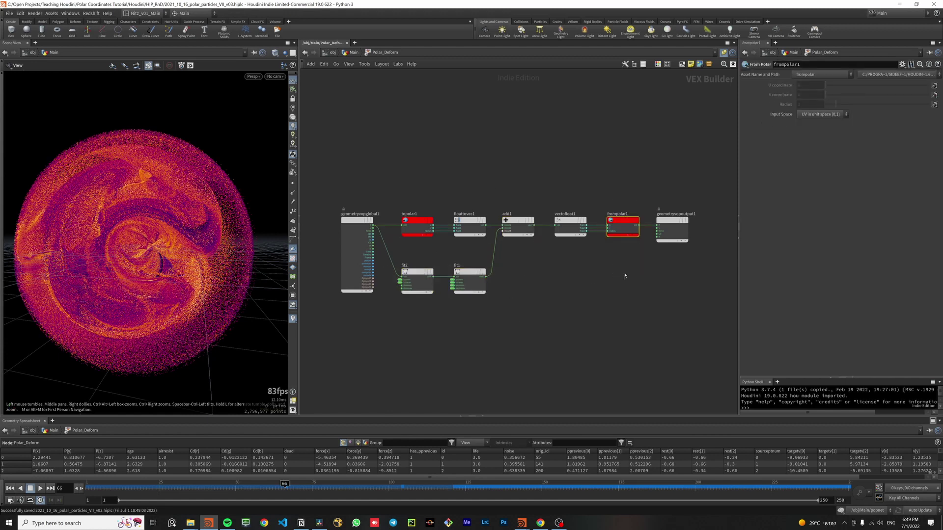
pyautogui.moveTo(624, 279); pyautogui.dragTo(635, 200)
pyautogui.moveTo(576, 205); pyautogui.dragTo(579, 195, button='middle')
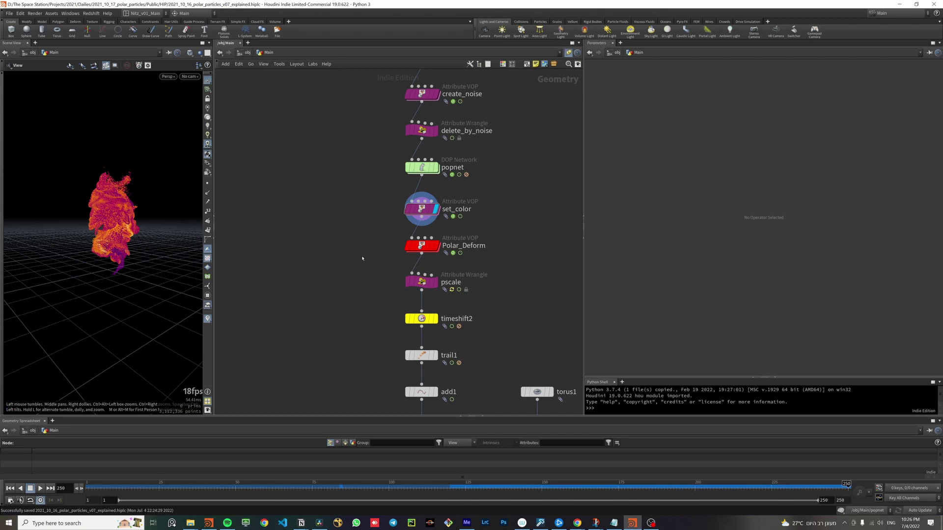
# Add a Point VOP node beside the Polar_Deform node in the Main network.
pyautogui.press('Tab')
pyautogui.write('point vop')
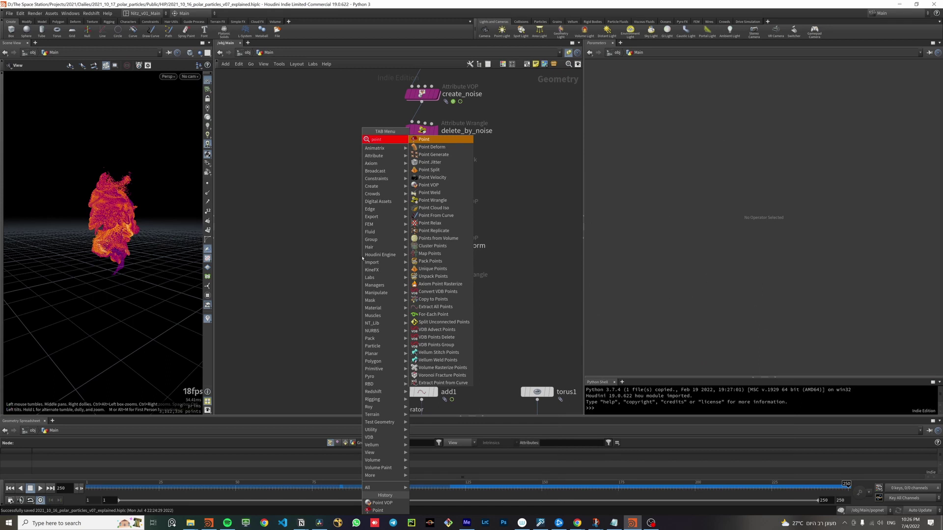
pyautogui.press('Return')
pyautogui.press('Return')
pyautogui.click(362, 256)
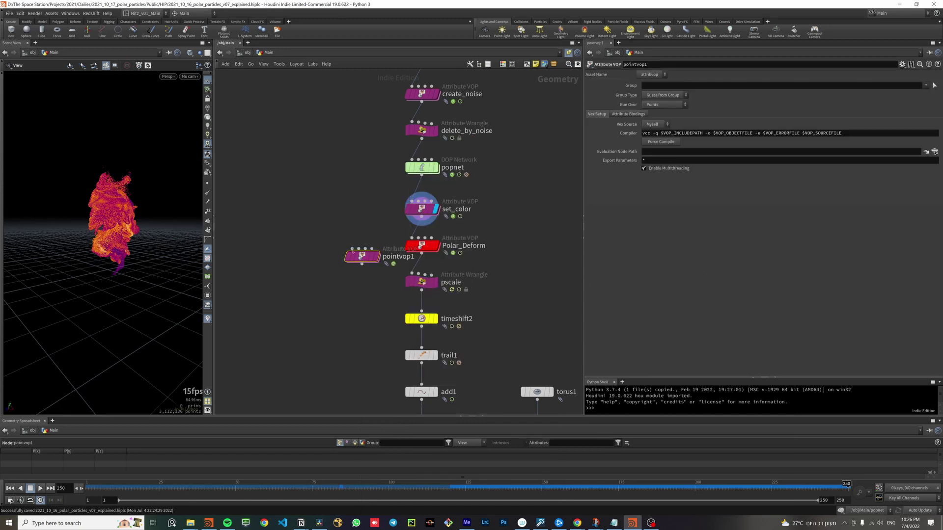
# Go inside the pointvop1 node and add a To Polar node between its global and output nodes.
pyautogui.doubleClick(373, 257)
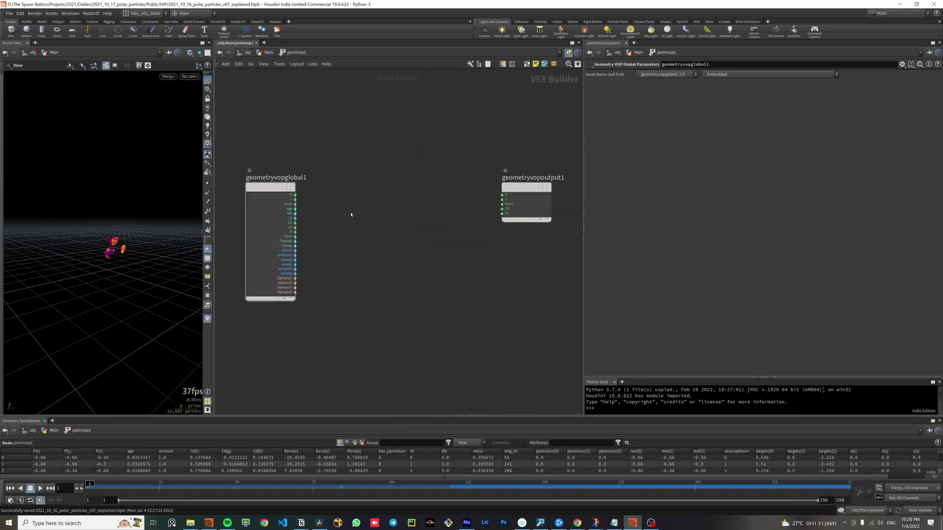
pyautogui.press('Tab')
pyautogui.write('to p')
pyautogui.press('Return')
pyautogui.click(352, 214)
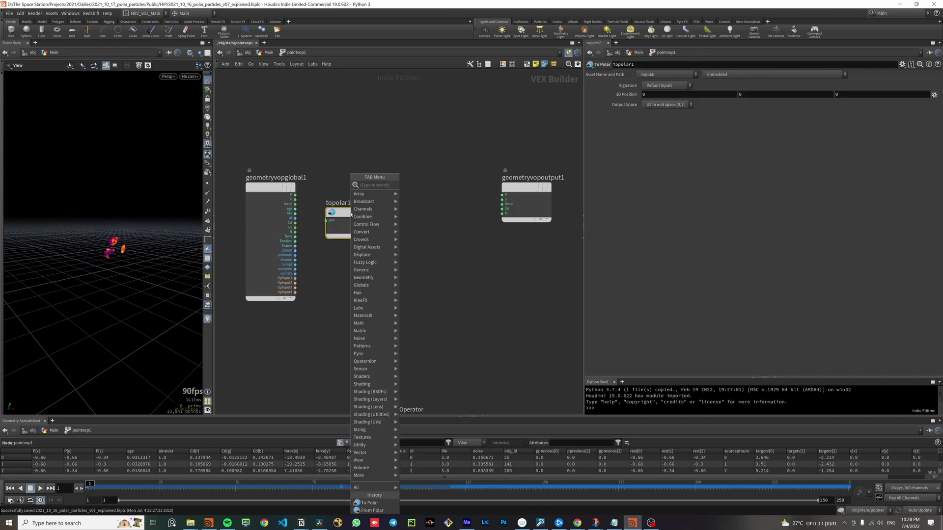
# Add a From Polar node between topolar1 and the geometry output node.
pyautogui.press('Tab')
pyautogui.write('from p')
pyautogui.press('Return')
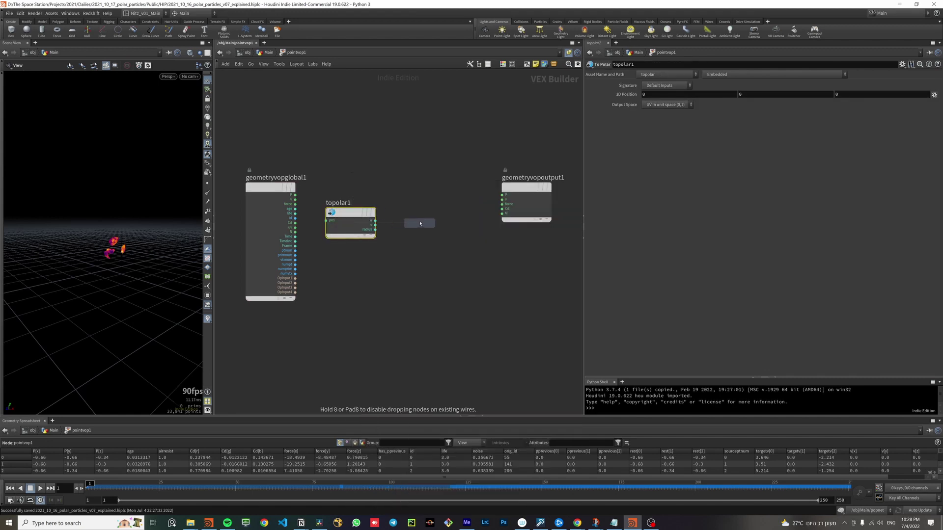
pyautogui.click(426, 214)
# Wire P into topolar1's pos, its u, v and radius into frompolar1, and frompolar1's xyz into the output's P.
pyautogui.moveTo(295, 195); pyautogui.dragTo(313, 209)
pyautogui.moveTo(376, 221); pyautogui.dragTo(401, 220)
pyautogui.moveTo(376, 225); pyautogui.dragTo(402, 225)
pyautogui.click(375, 230)
pyautogui.click(400, 230)
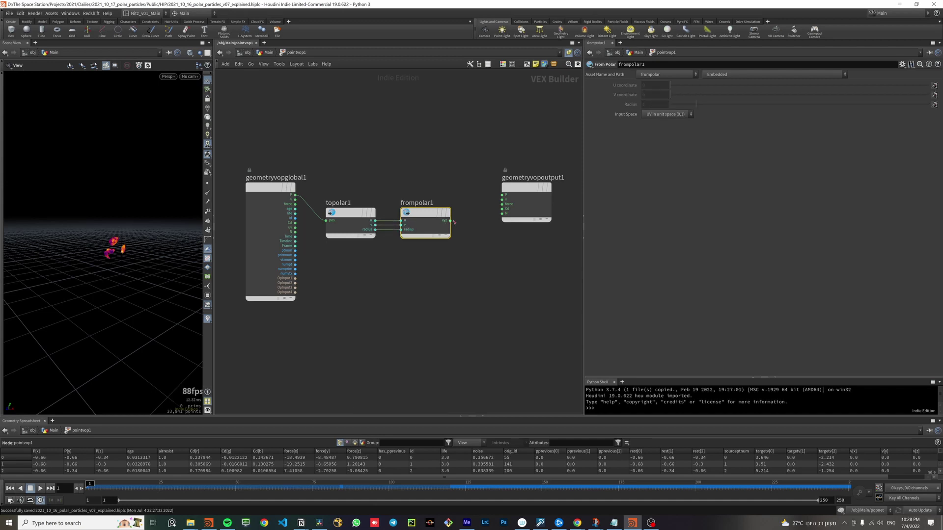
pyautogui.click(450, 220)
pyautogui.scroll(2, 493, 195)
pyautogui.click(500, 201)
# Move frompolar1 and geometryvopoutput1 away from topolar1 to leave room between the two polar nodes.
pyautogui.scroll(-2, 417, 203)
pyautogui.moveTo(387, 194); pyautogui.dragTo(421, 193, button='middle')
pyautogui.moveTo(448, 196); pyautogui.dragTo(372, 196)
pyautogui.moveTo(529, 162); pyautogui.dragTo(466, 195)
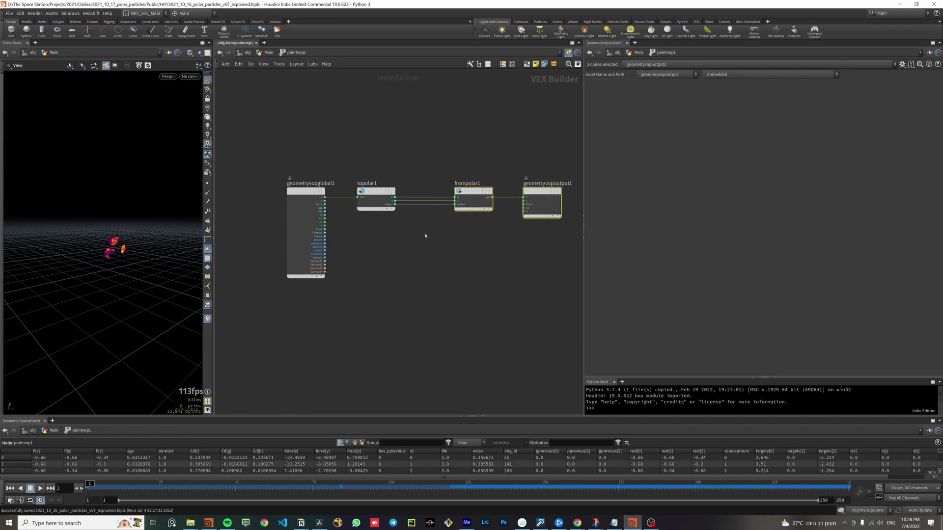
pyautogui.moveTo(426, 235); pyautogui.dragTo(410, 236, button='middle')
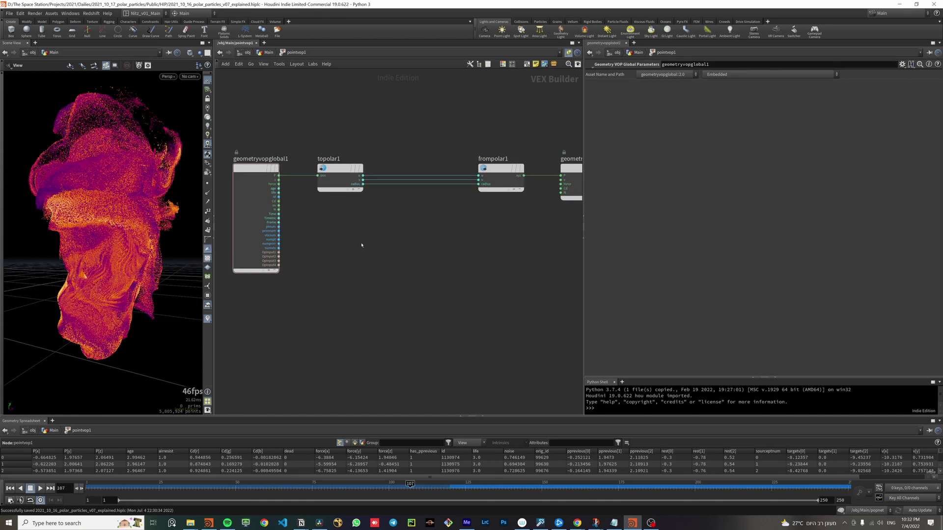
# Add an Add node and route topolar1's u output through it into frompolar1's u input.
pyautogui.press('Tab')
pyautogui.write('add')
pyautogui.press('Return')
pyautogui.click(426, 233)
pyautogui.scroll(2, 374, 190)
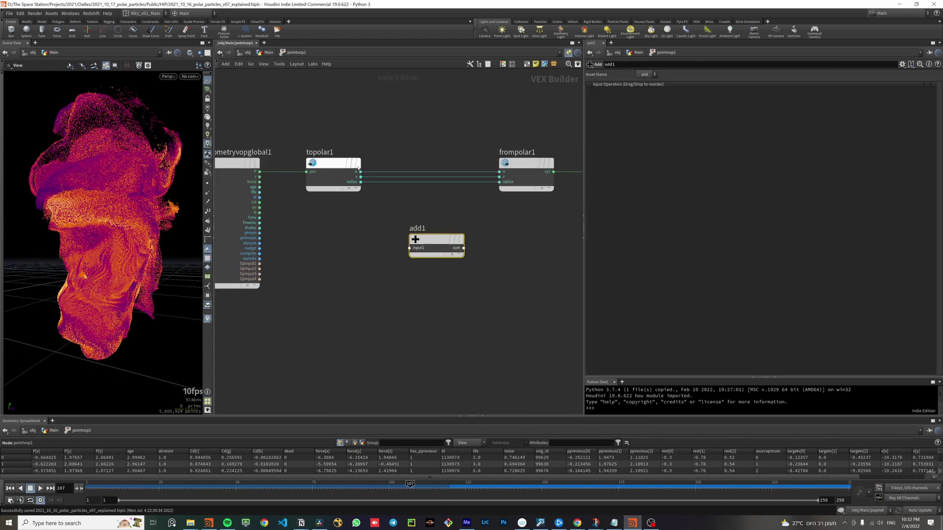
pyautogui.moveTo(360, 171); pyautogui.dragTo(410, 248)
pyautogui.moveTo(500, 191); pyautogui.dragTo(499, 172)
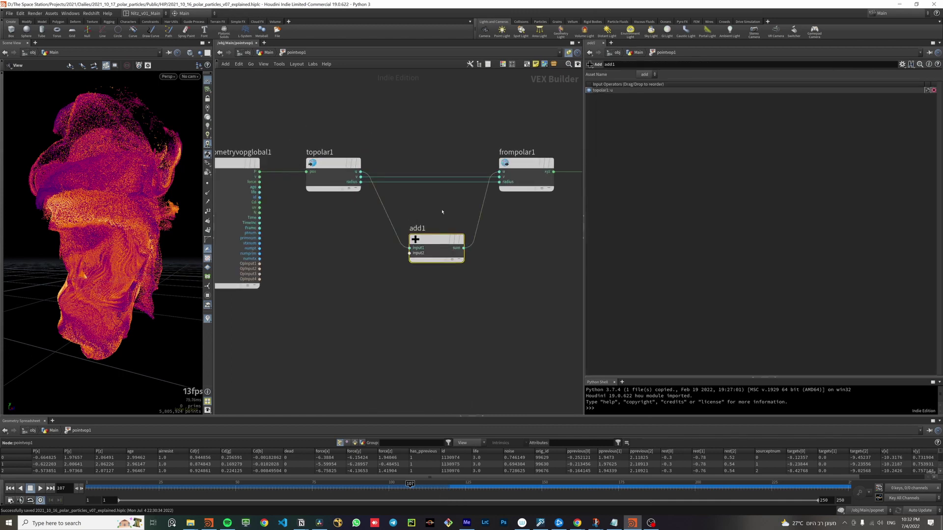
# Feed a float Constant node with a value of 0.4896 into add1's second input.
pyautogui.moveTo(355, 275); pyautogui.dragTo(377, 240, button='middle')
pyautogui.press('Tab')
pyautogui.write('const')
pyautogui.press('Return')
pyautogui.click(377, 240)
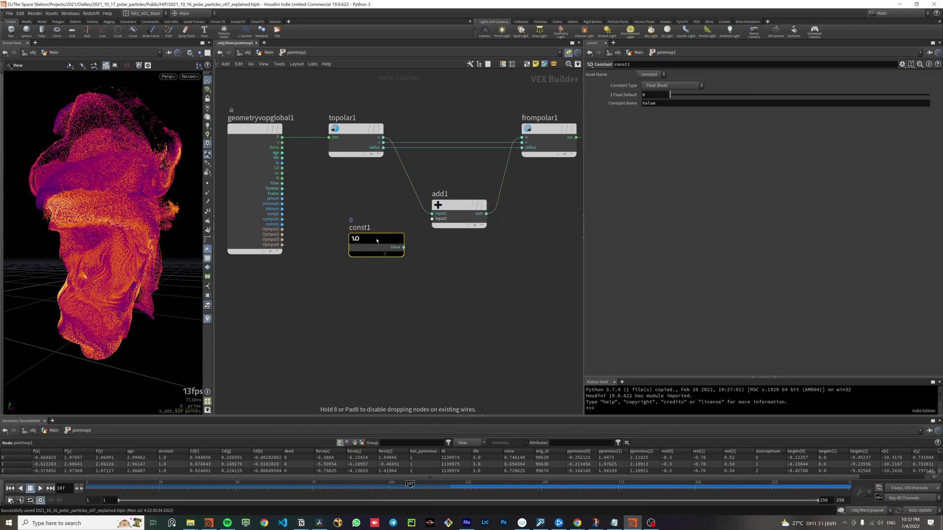
pyautogui.moveTo(404, 247); pyautogui.dragTo(431, 219)
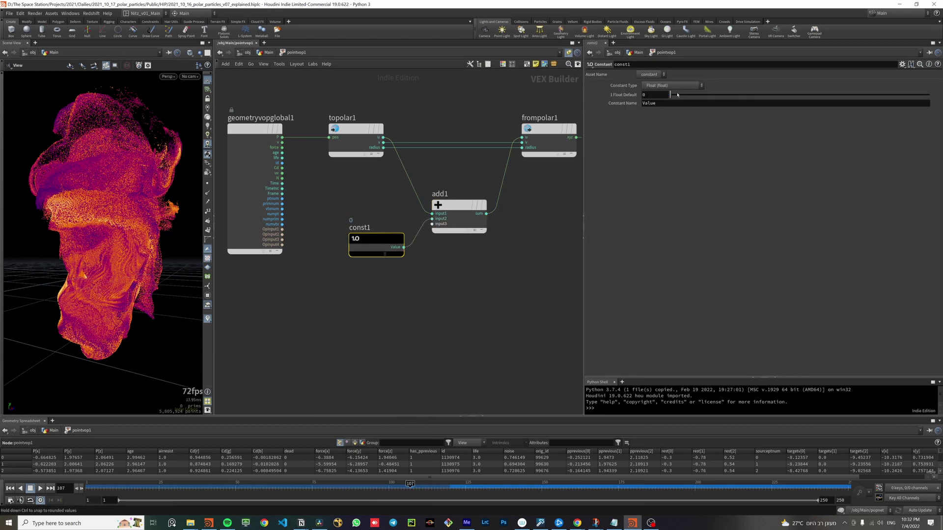
pyautogui.moveTo(670, 95); pyautogui.dragTo(796, 105)
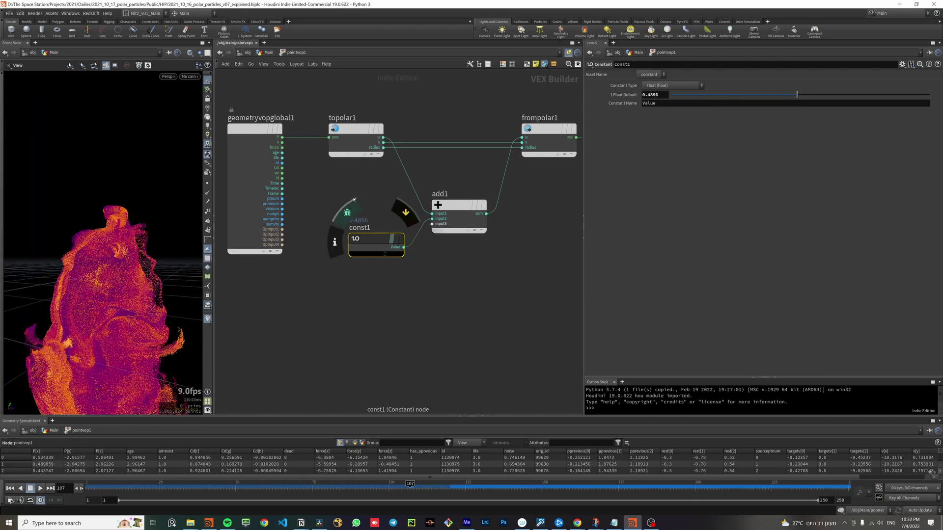
# Connect the global Time output to add1's second input and delete the const1 node.
pyautogui.scroll(3, 285, 185)
pyautogui.click(280, 183)
pyautogui.click(496, 234)
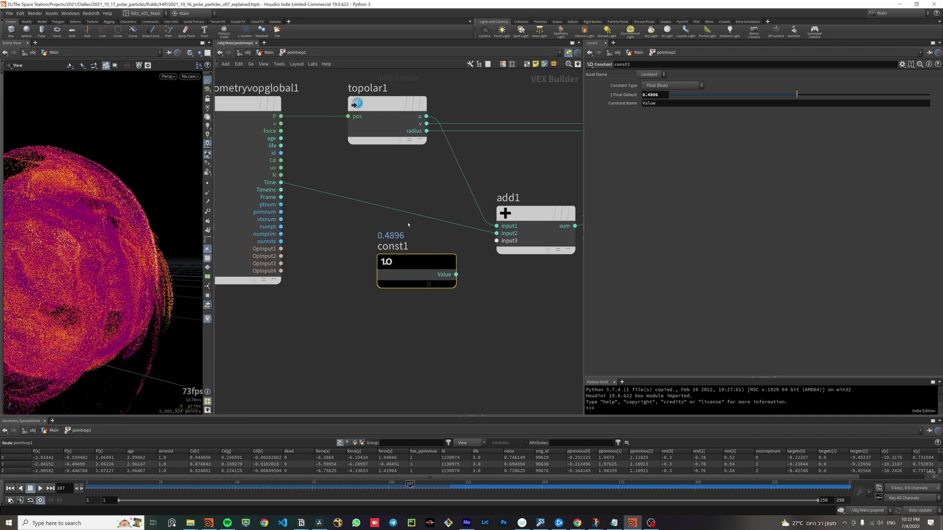
pyautogui.press('Delete')
pyautogui.scroll(-6, 442, 304)
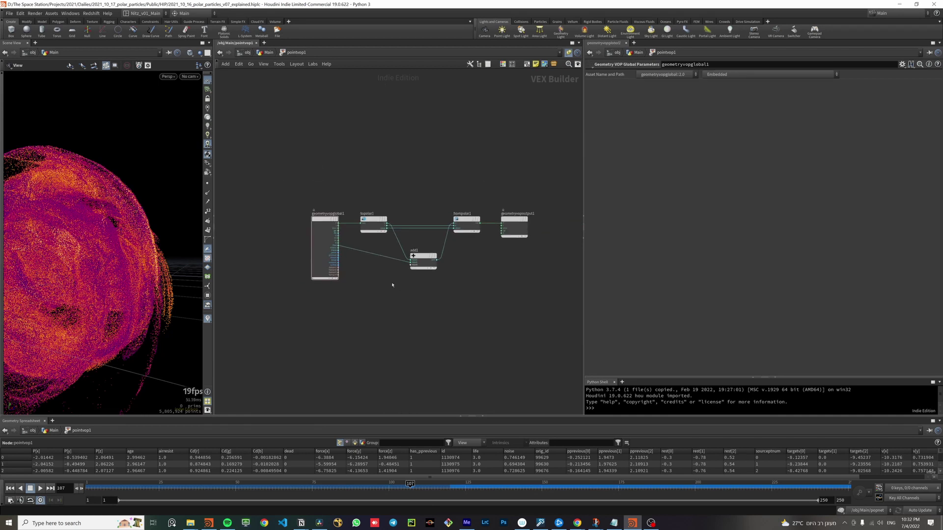
# Widen the viewport and run through frames on the timeline to preview the time-driven deformation.
pyautogui.moveTo(214, 244); pyautogui.dragTo(279, 244)
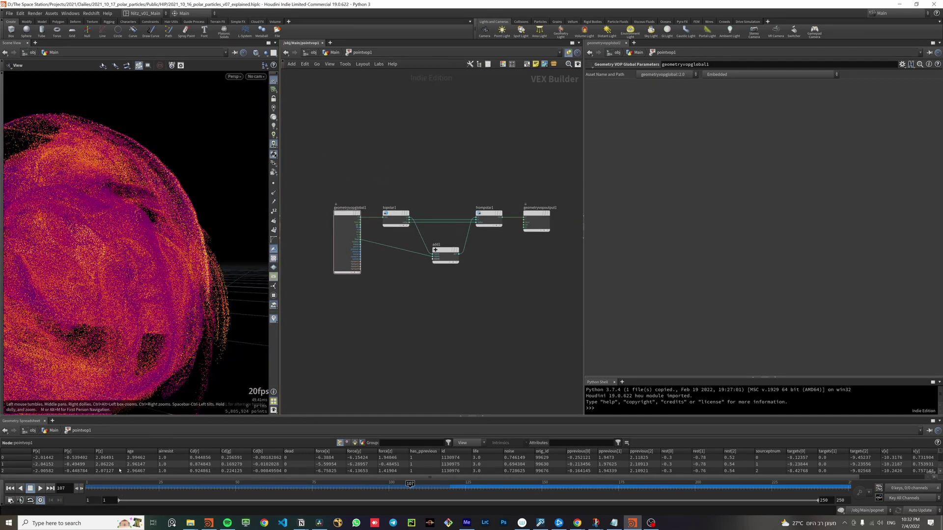
pyautogui.click(83, 487)
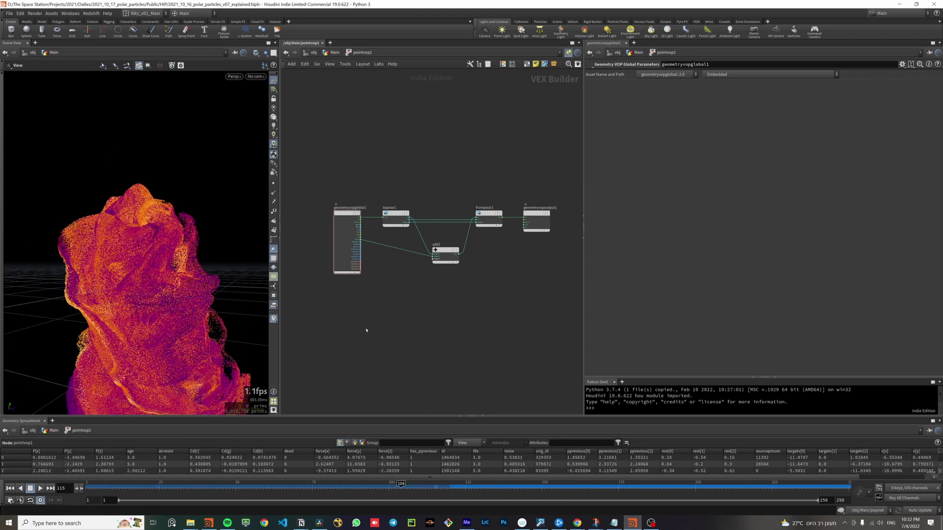
pyautogui.click(4, 311)
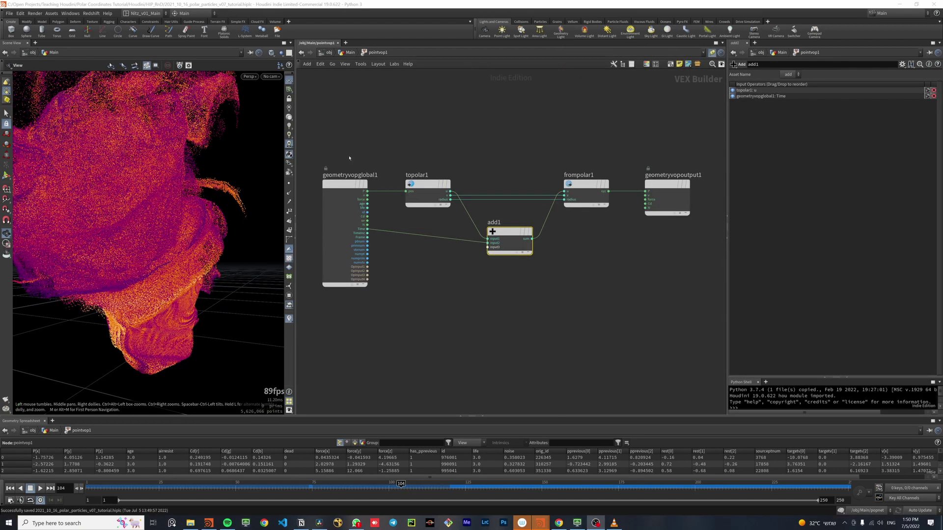
# Create a new camera from the current view and select cam1 at the object level.
pyautogui.click(271, 76)
pyautogui.click(298, 101)
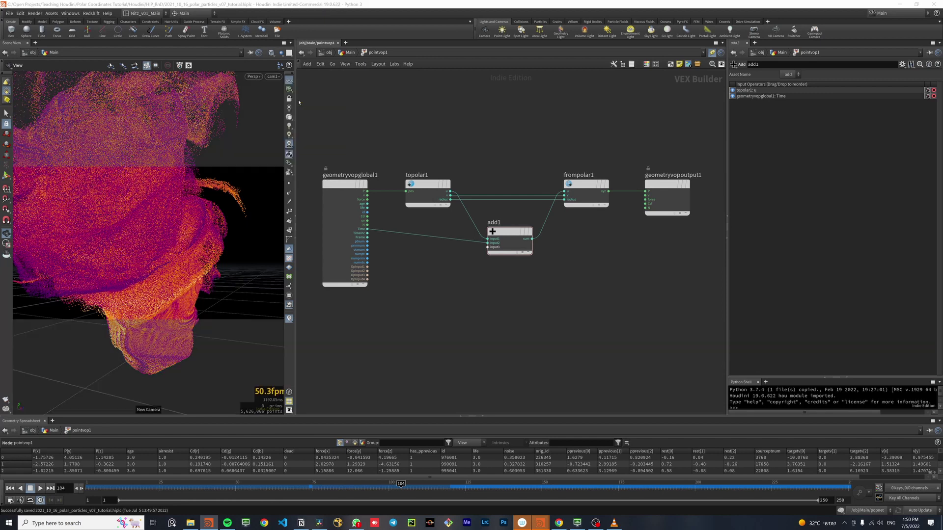
pyautogui.click(398, 216)
pyautogui.press('u')
pyautogui.press('u')
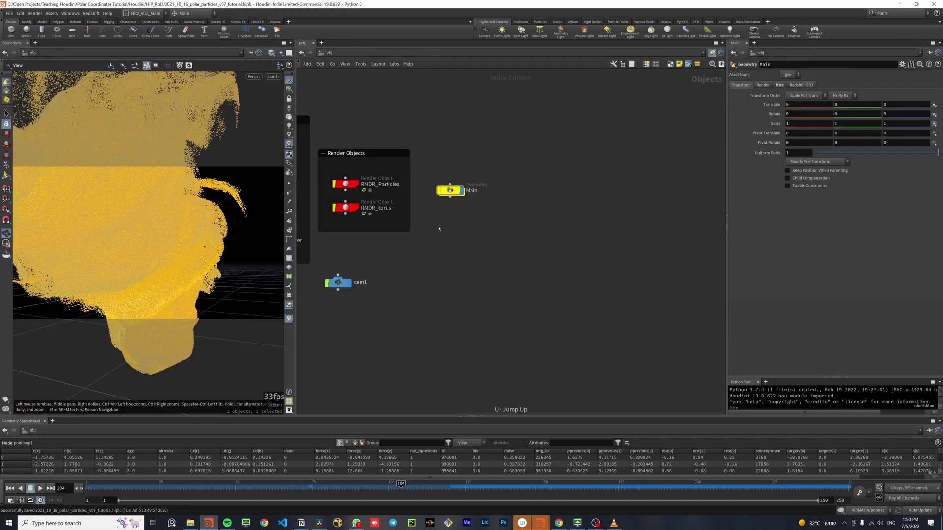
pyautogui.click(479, 269)
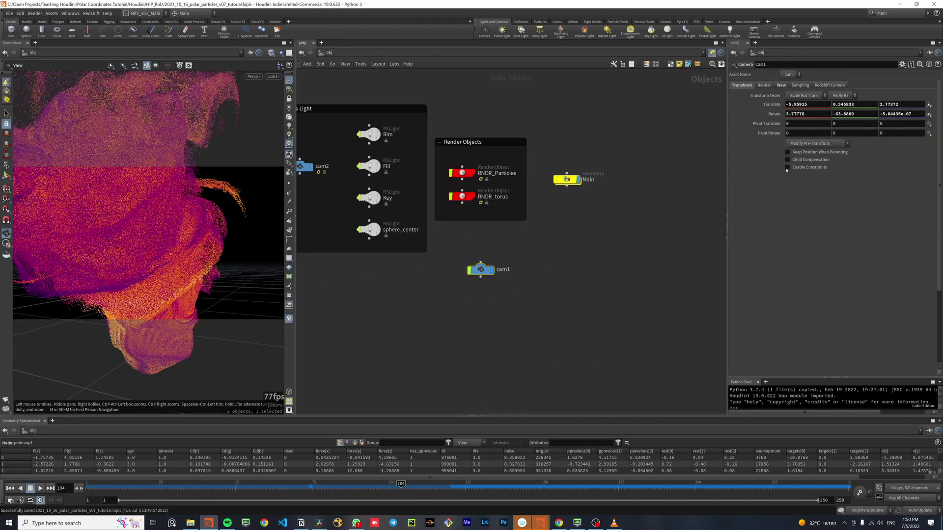
# Set cam1's resolution to 1920 by 1920 and place the camera in the Camera & Light box below cam2.
pyautogui.click(781, 86)
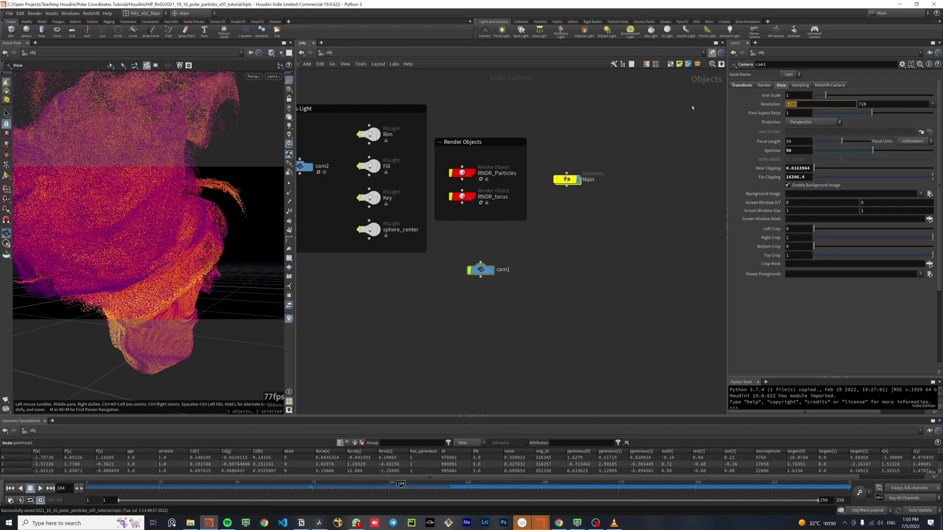
pyautogui.write('1920')
pyautogui.press('Tab')
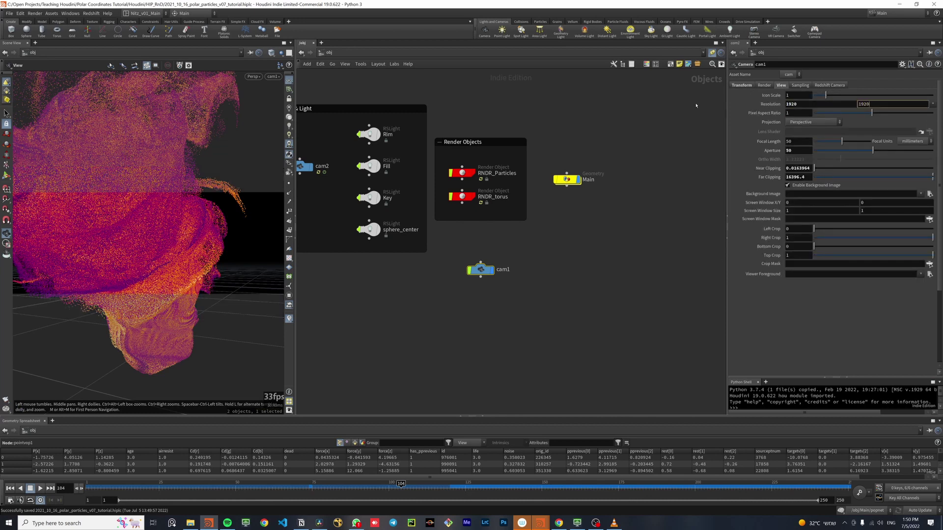
pyautogui.write('1920')
pyautogui.press('Return')
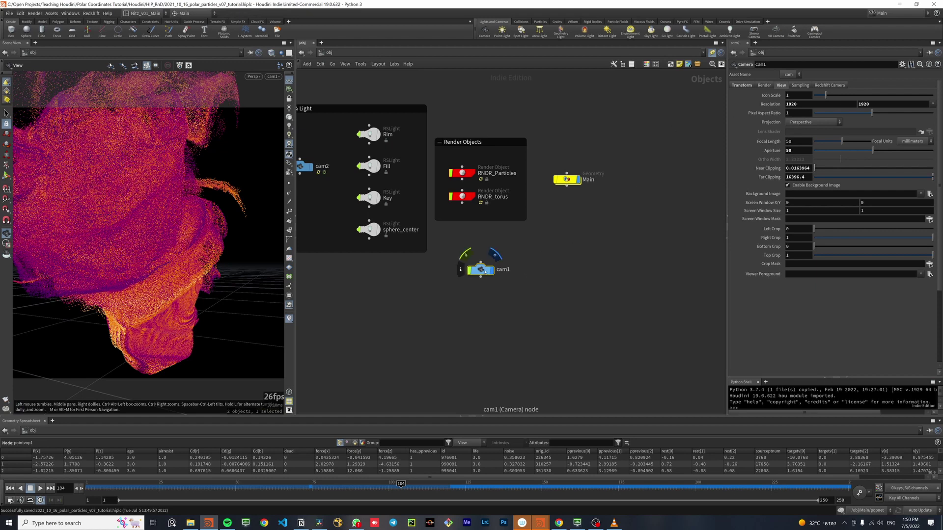
pyautogui.moveTo(480, 269); pyautogui.dragTo(304, 212)
pyautogui.moveTo(490, 266); pyautogui.dragTo(562, 291, button='middle')
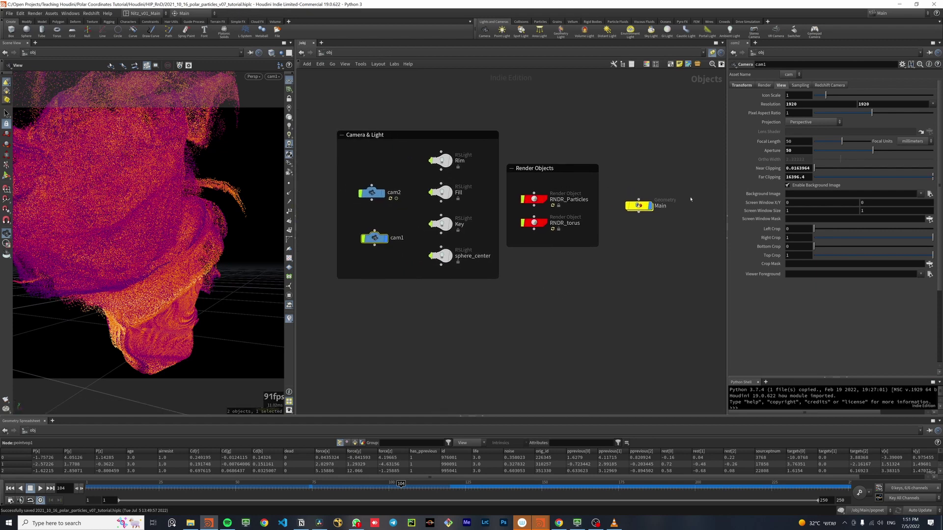
# Go back inside pointvop1 in the Main network and shift the add1 node slightly.
pyautogui.doubleClick(638, 205)
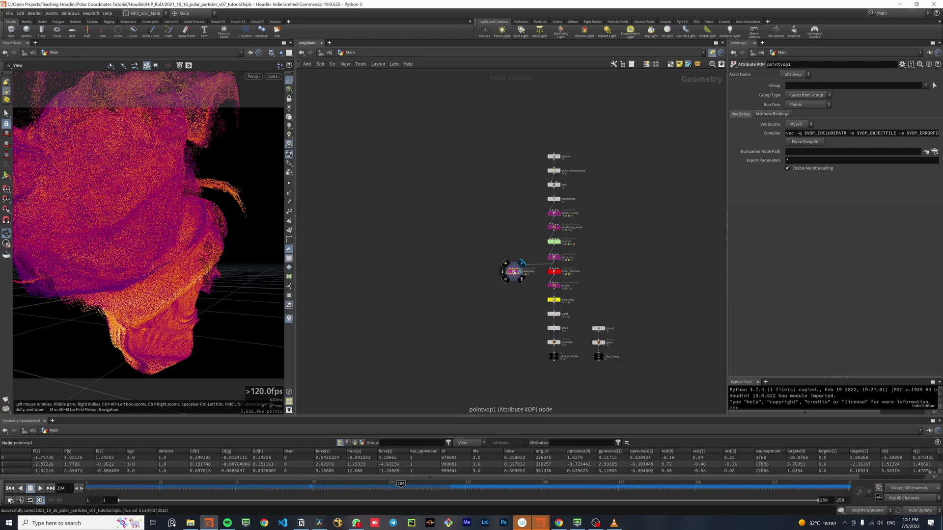
pyautogui.doubleClick(513, 272)
pyautogui.moveTo(507, 239); pyautogui.dragTo(503, 234)
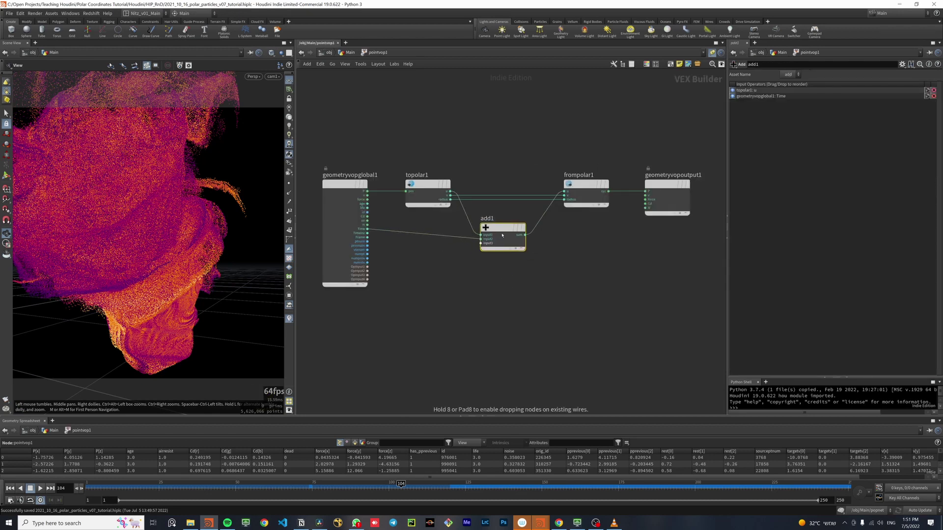
# Lock cam1 to the view and reframe it so the whole particle form fits in the square frame.
pyautogui.click(289, 99)
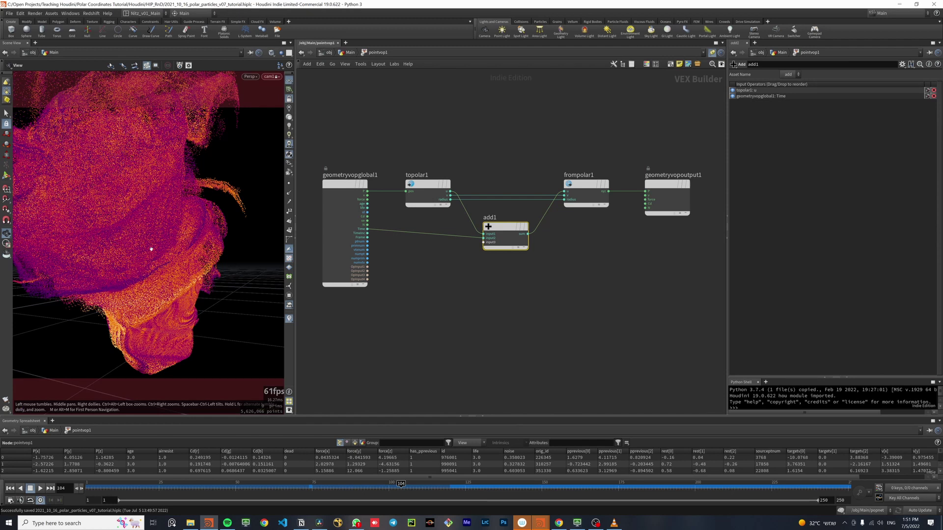
pyautogui.moveTo(151, 249); pyautogui.dragTo(126, 264, button='right')
pyautogui.moveTo(126, 263); pyautogui.dragTo(151, 286)
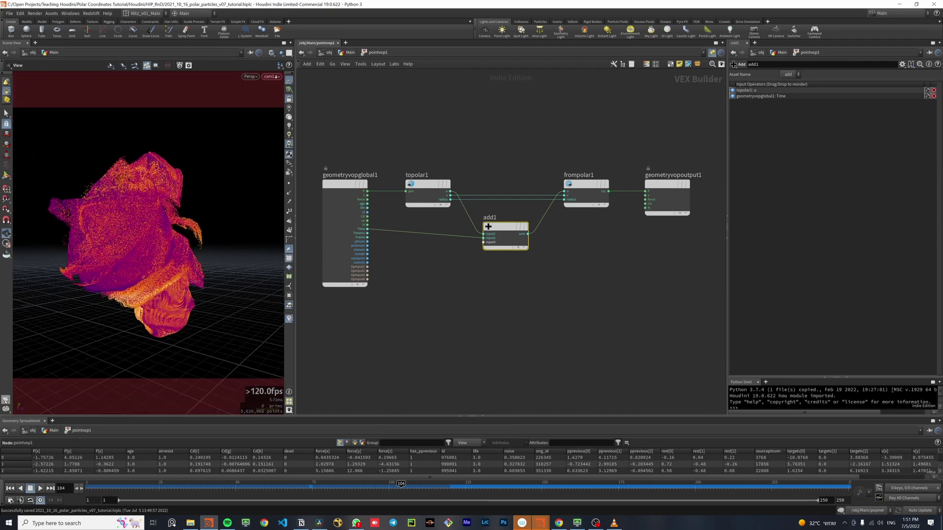
# Maximize the viewport and start a flipbook render at 1920 by 1920.
pyautogui.hotkey('ctrl', 'b')
pyautogui.click(6, 464)
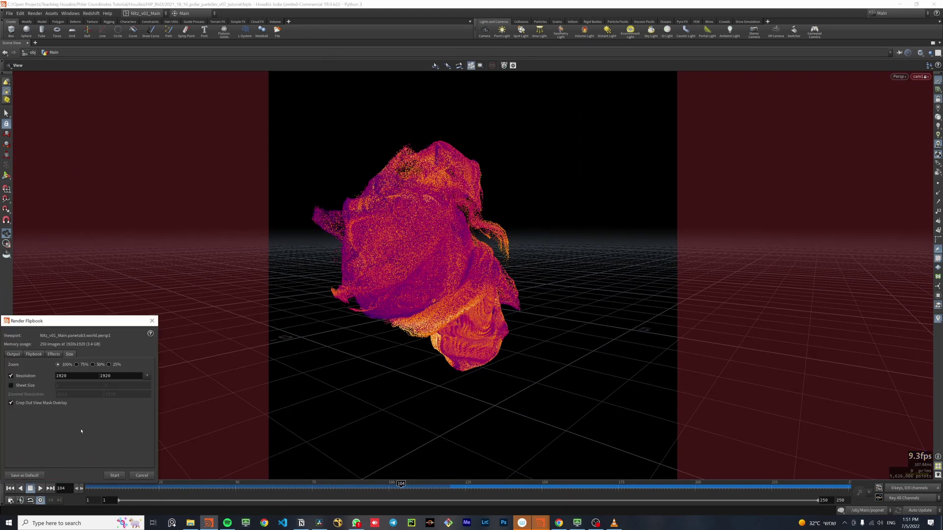
pyautogui.click(115, 475)
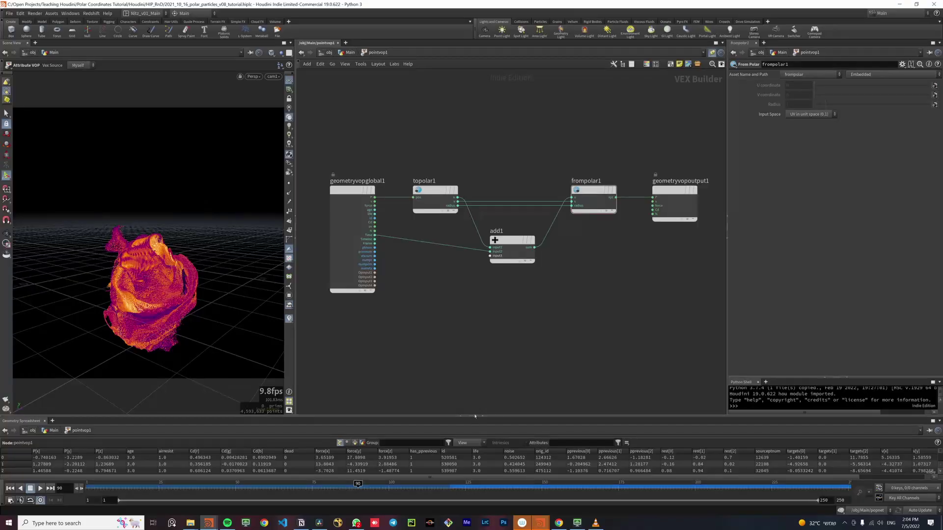
# Select the add1 node in pointvop1 and save the project.
pyautogui.click(532, 238)
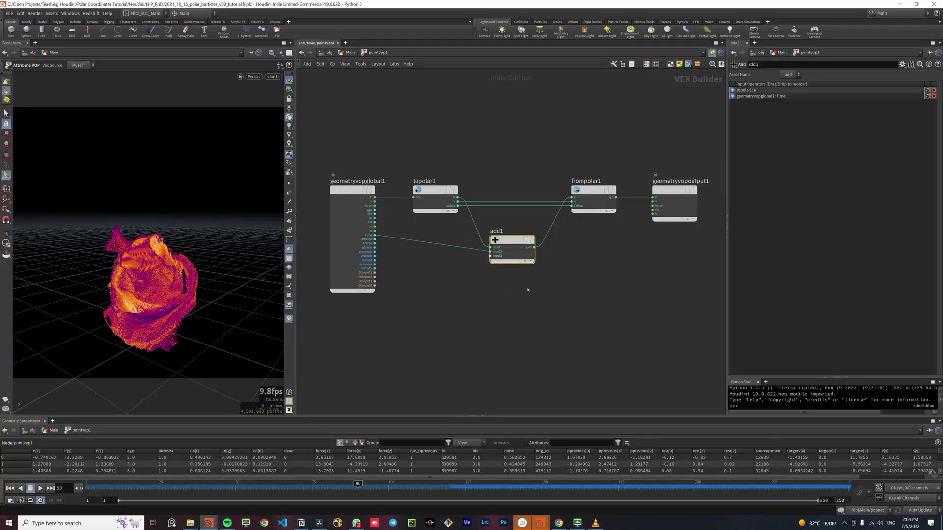
pyautogui.scroll(3, 581, 219)
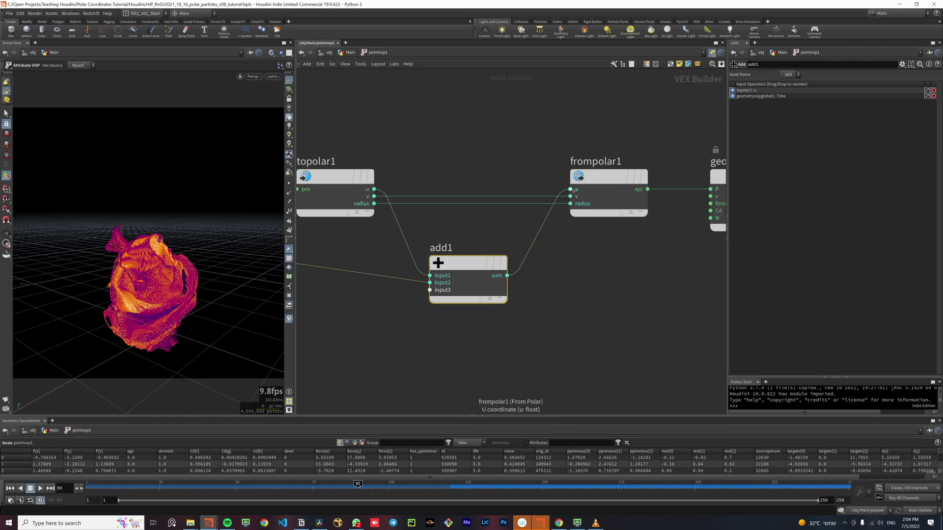
pyautogui.hotkey('ctrl', 's')
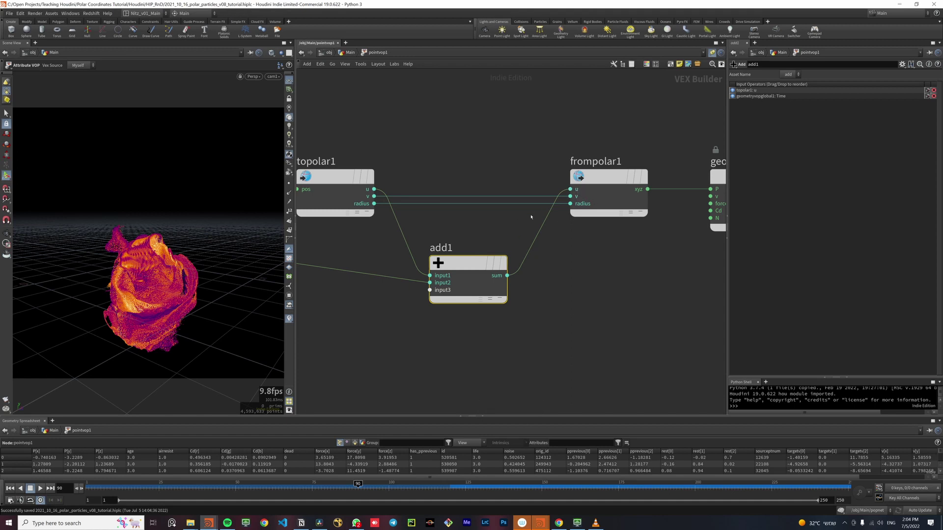
# Cut the wires leaving topolar1 and entering frompolar1, and connect topolar1's v to add1's first input, with Time second.
pyautogui.moveTo(541, 184); pyautogui.dragTo(543, 261)
pyautogui.moveTo(398, 193); pyautogui.dragTo(381, 207)
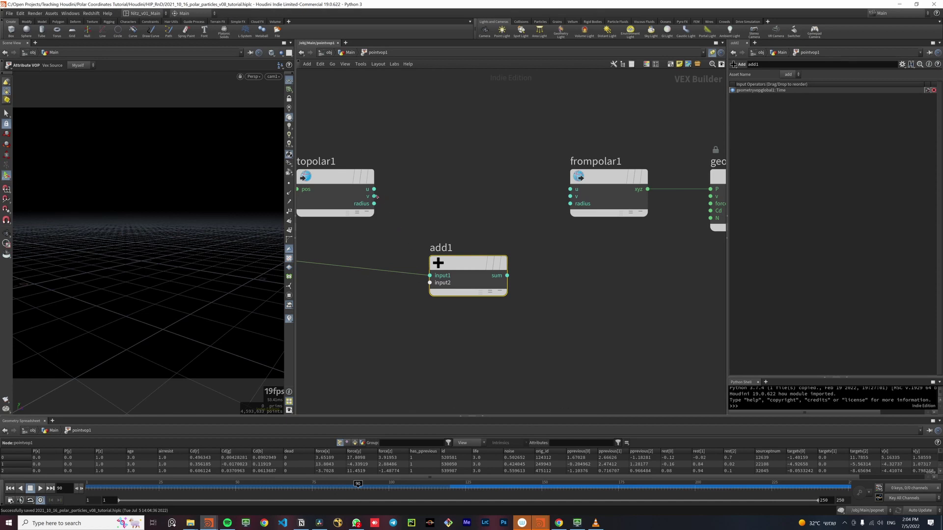
pyautogui.click(374, 196)
pyautogui.click(431, 282)
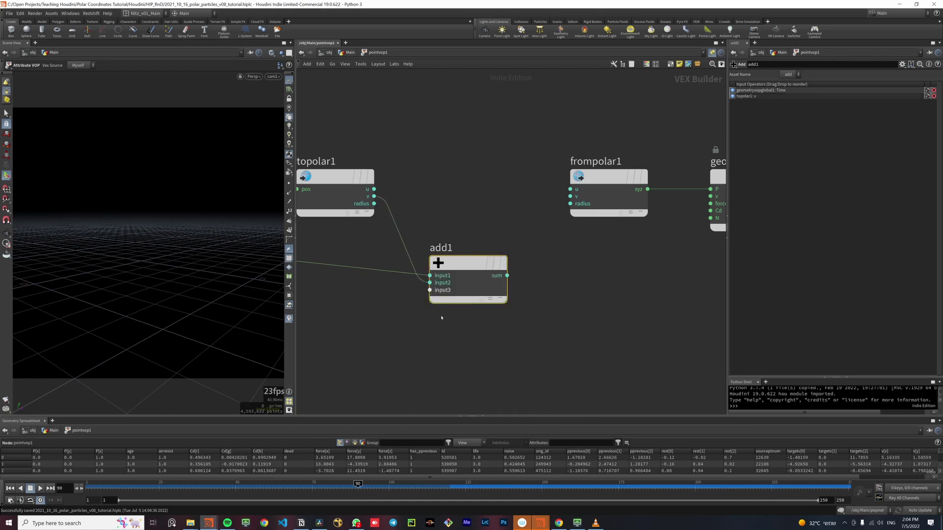
pyautogui.hotkey('shift', 'r')
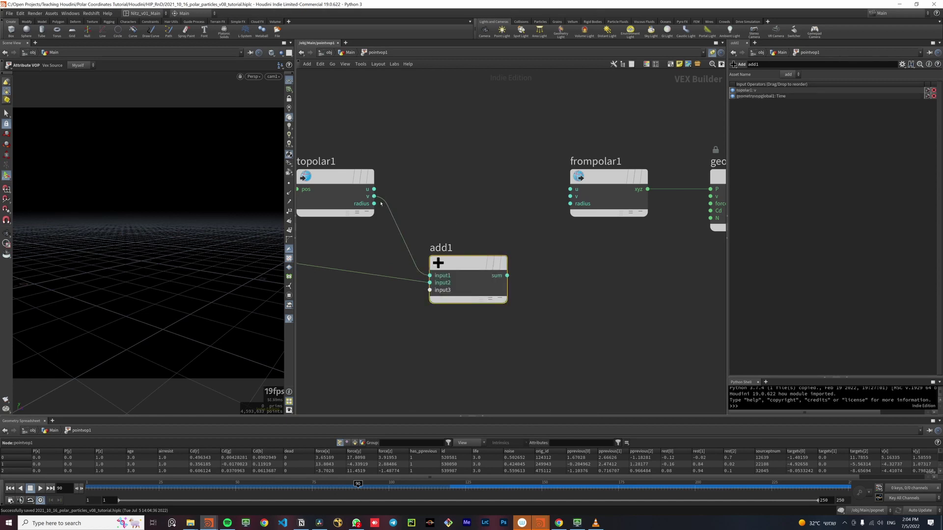
# Connect topolar1's u and radius to the matching frompolar1 inputs, and add1's sum to frompolar1's v.
pyautogui.click(374, 189)
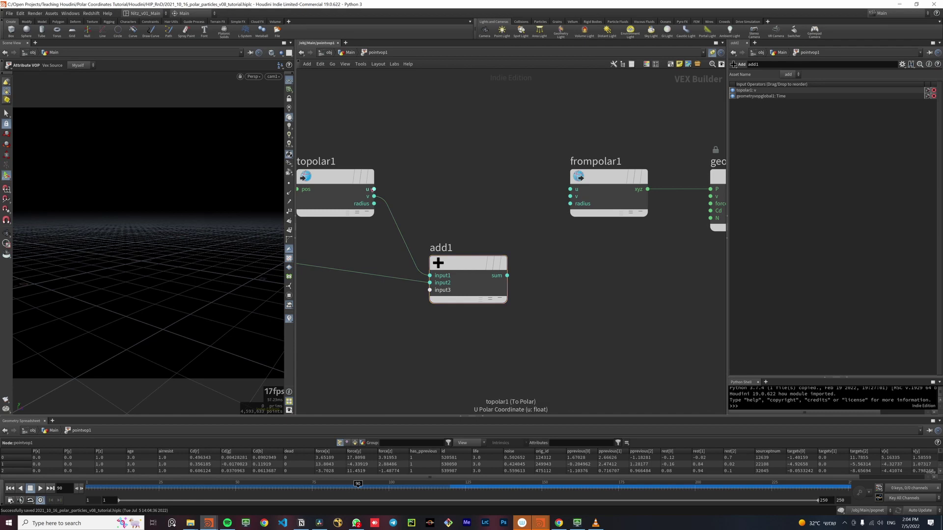
pyautogui.click(570, 189)
pyautogui.click(506, 276)
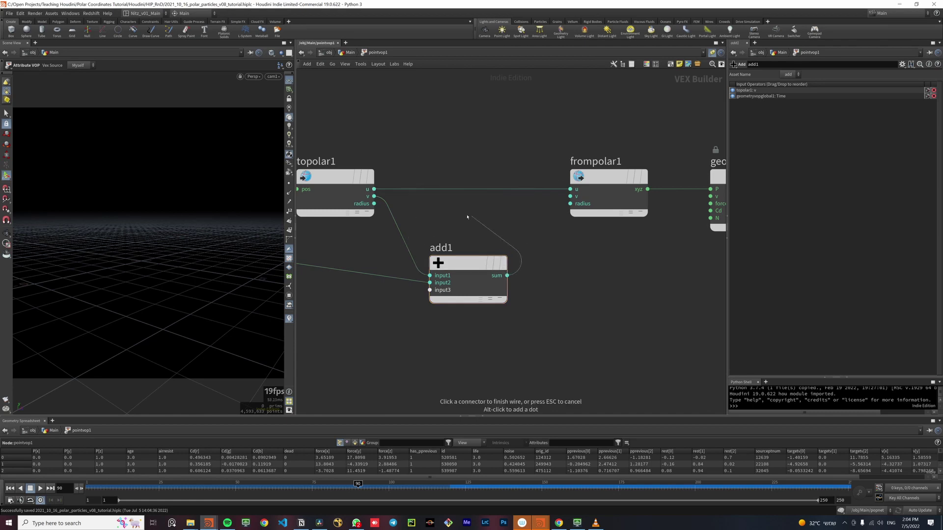
pyautogui.click(570, 196)
pyautogui.scroll(-5, 466, 230)
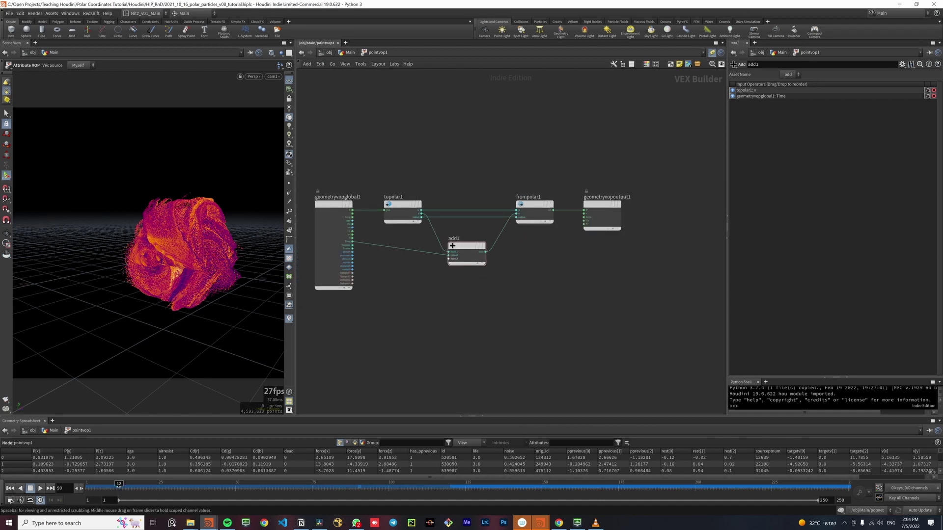
# Scrub through the timeline to preview the particles deforming as v is animated with Time.
pyautogui.moveTo(322, 482); pyautogui.dragTo(325, 482)
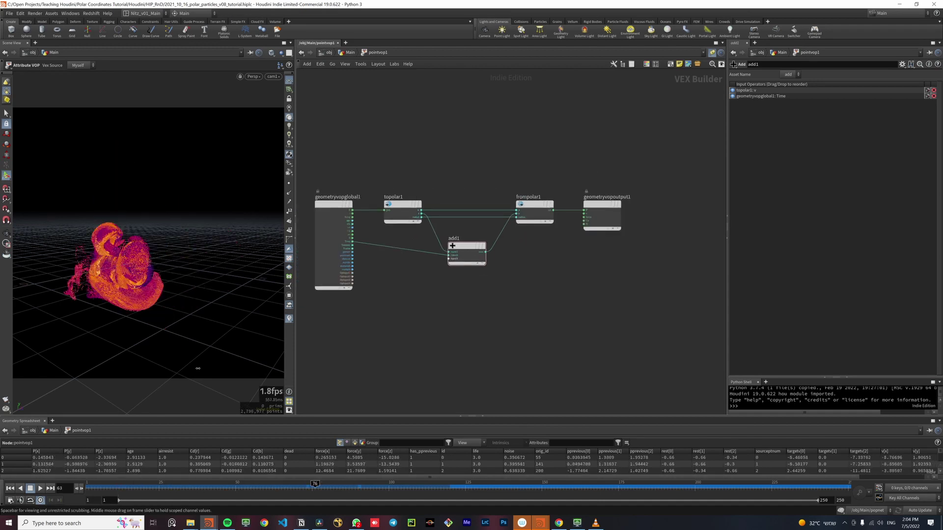
pyautogui.click(6, 400)
pyautogui.click(16, 401)
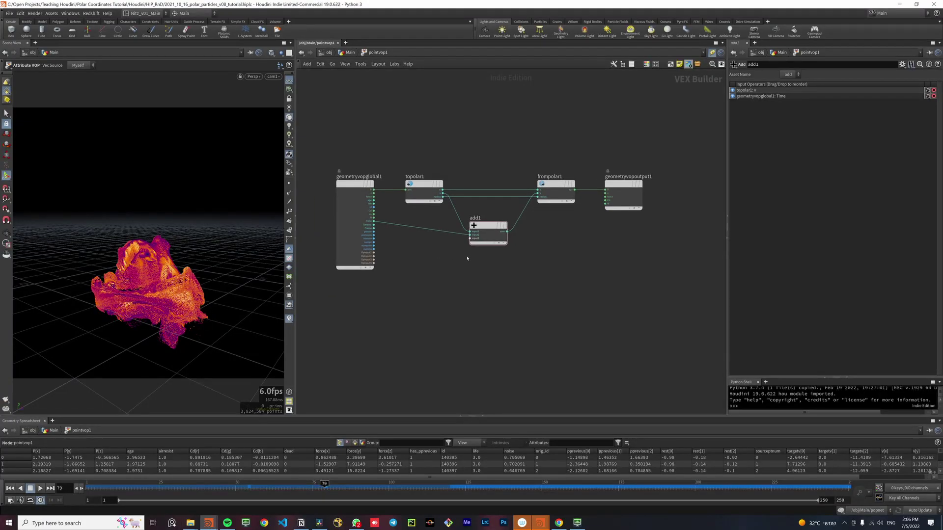
# Return to the Main network, duplicate pointvop1 beside the original, and place an Add node above the copy.
pyautogui.press('u')
pyautogui.keyDown('alt'); pyautogui.moveTo(557, 269); pyautogui.dragTo(483, 269); pyautogui.keyUp('alt')
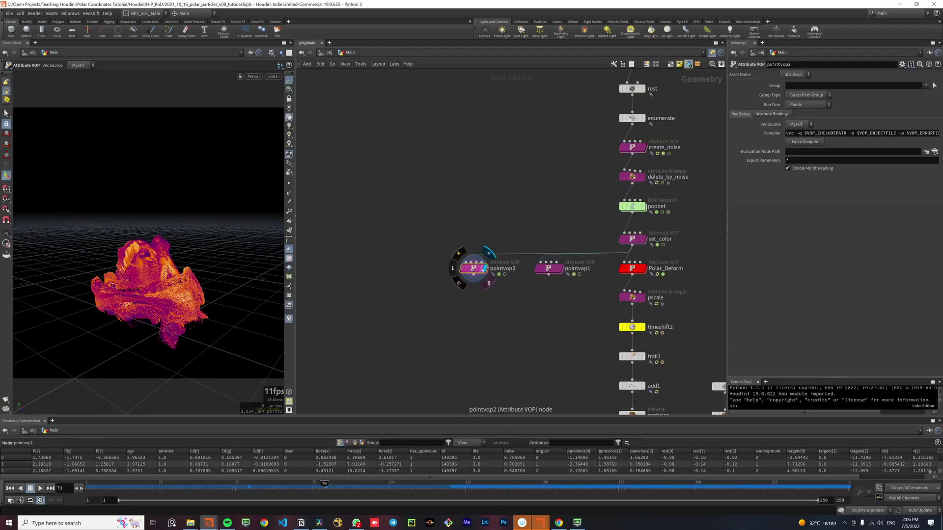
pyautogui.press('Tab')
pyautogui.write('asd')
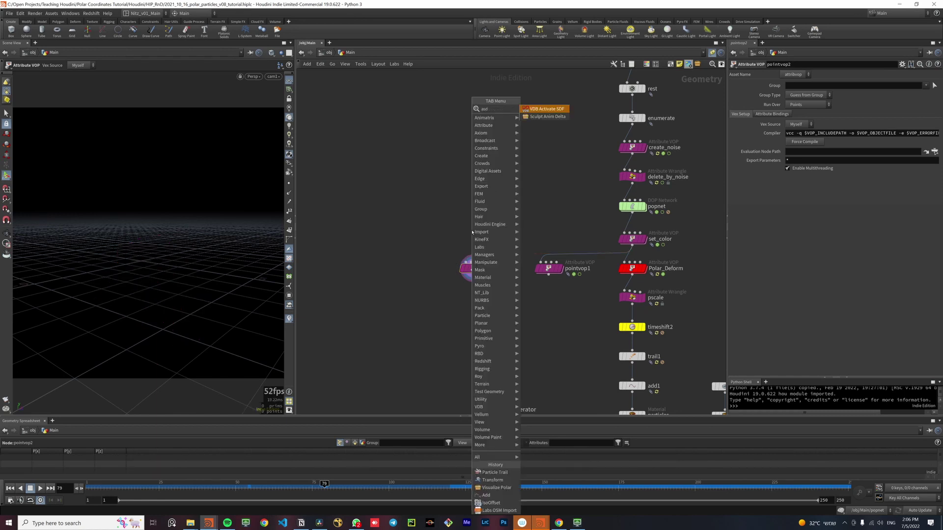
pyautogui.write('d')
pyautogui.press('BackSpace')
pyautogui.press('Escape')
pyautogui.press('Tab')
pyautogui.write('add')
pyautogui.press('Return')
pyautogui.click(472, 233)
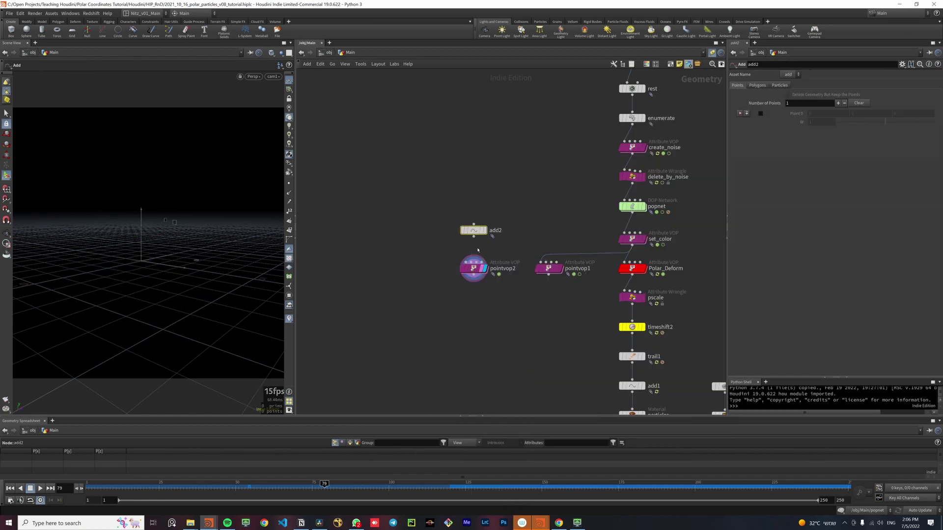
# Enable point 0 on add2, feed add2 into pointvop2, and move the point away from the origin.
pyautogui.click(760, 113)
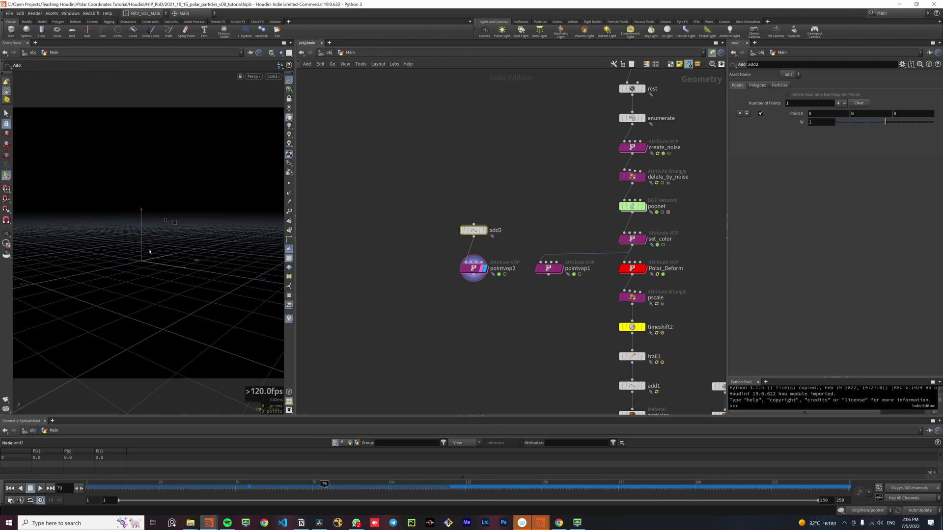
pyautogui.moveTo(473, 230); pyautogui.dragTo(475, 233)
pyautogui.click(181, 233)
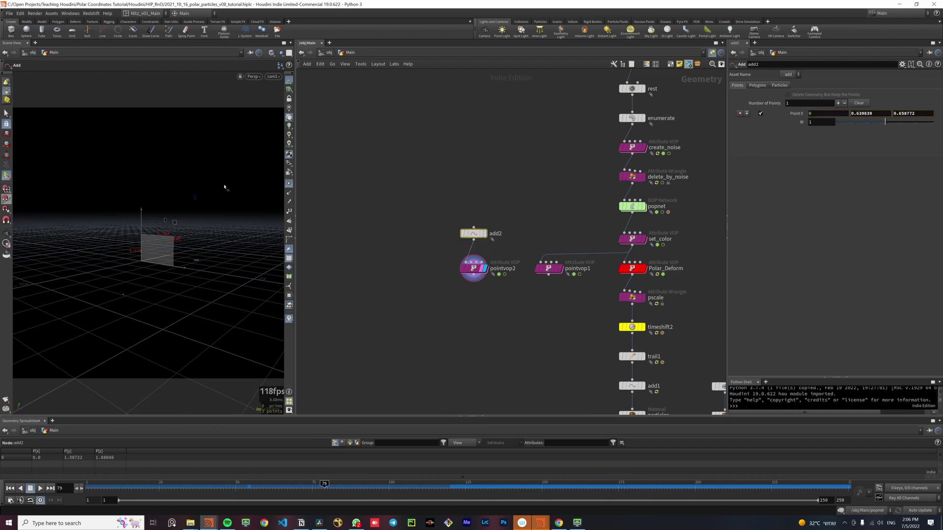
# Rename pointvop2 to Polar_Animate_V and shift it with add2 away from pointvop1.
pyautogui.click(473, 268)
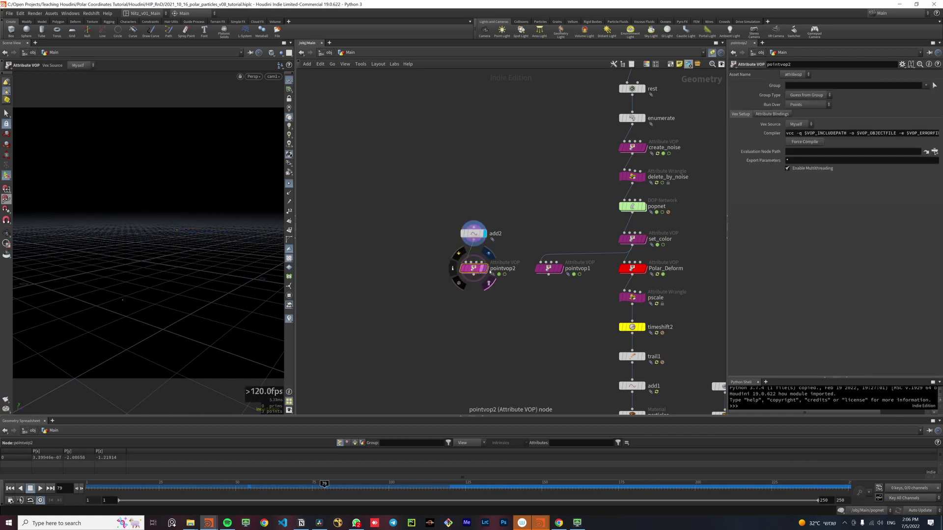
pyautogui.doubleClick(503, 269)
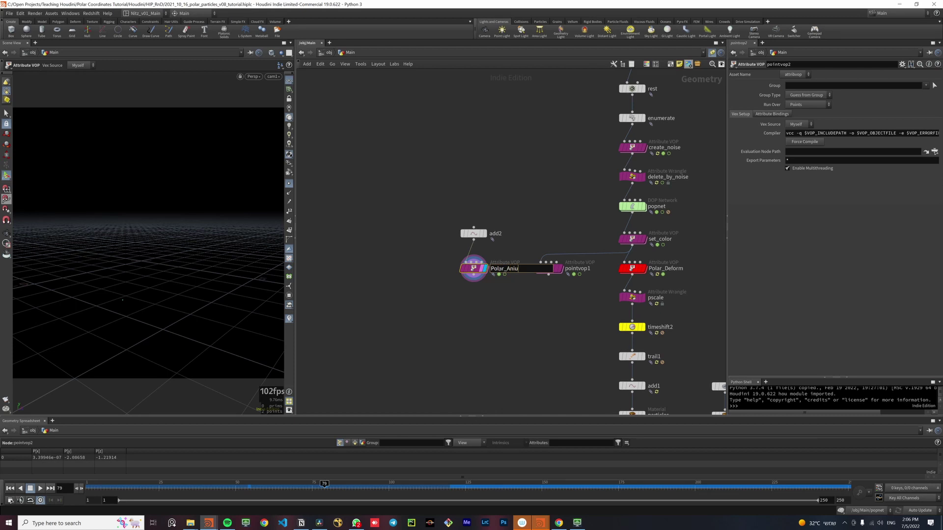
pyautogui.write('Polar_Animate_V')
pyautogui.press('Return')
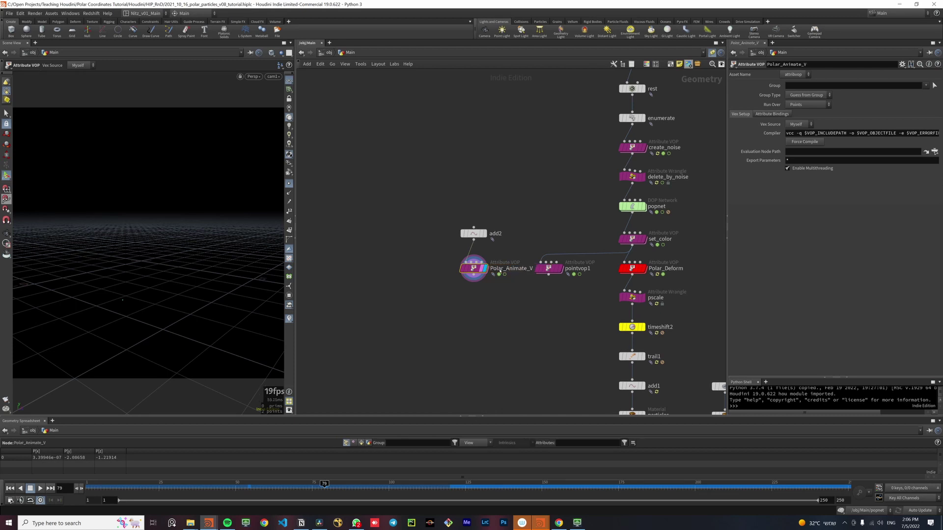
pyautogui.moveTo(519, 208); pyautogui.dragTo(417, 243)
# Examine inside Polar_Animate_V how v plus Time passes through add1 into frompolar1, and return to the Main network.
pyautogui.doubleClick(451, 269)
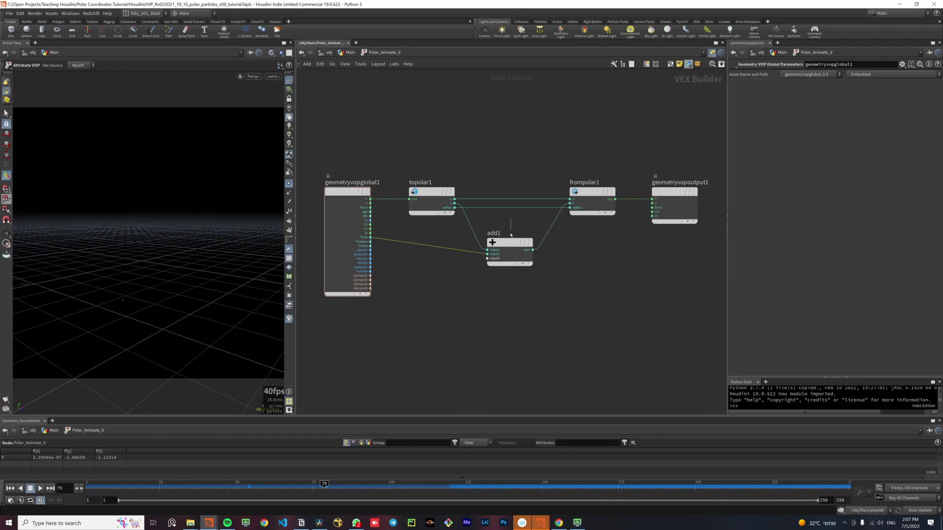
pyautogui.click(502, 265)
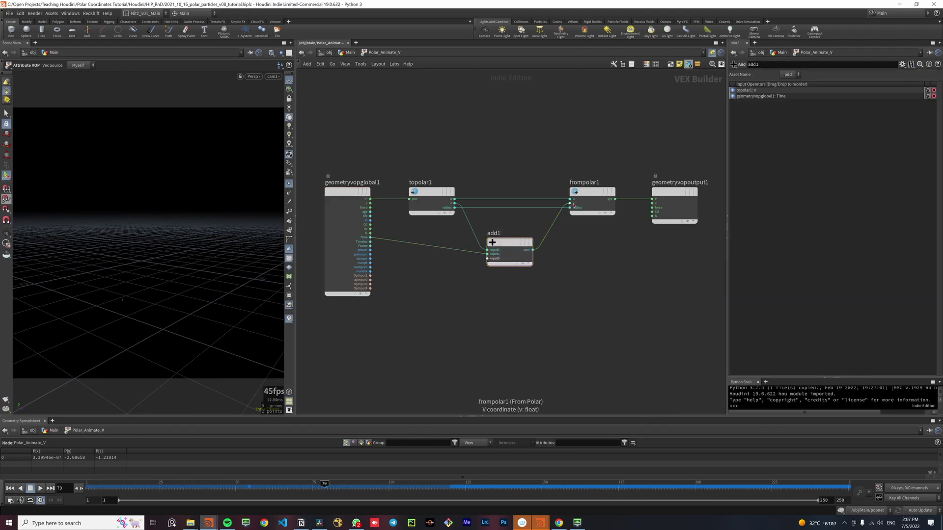
pyautogui.click(596, 211)
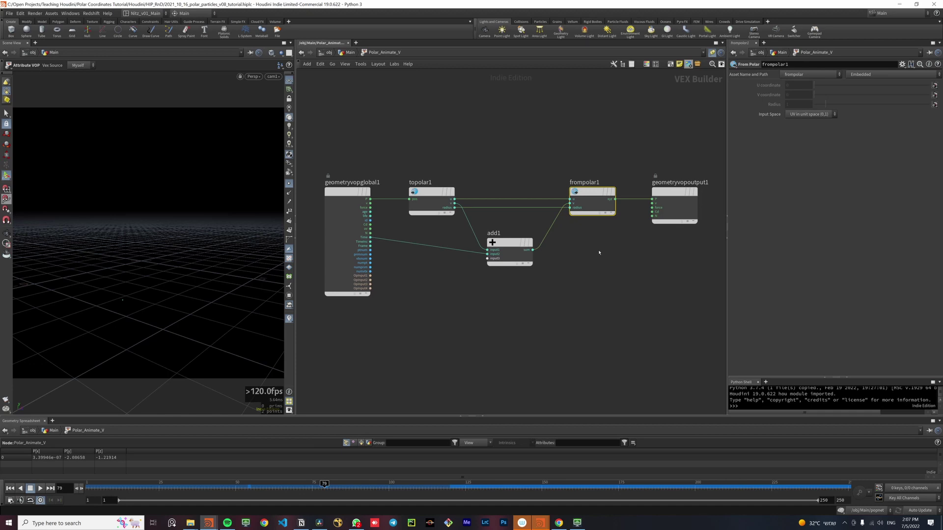
pyautogui.press('u')
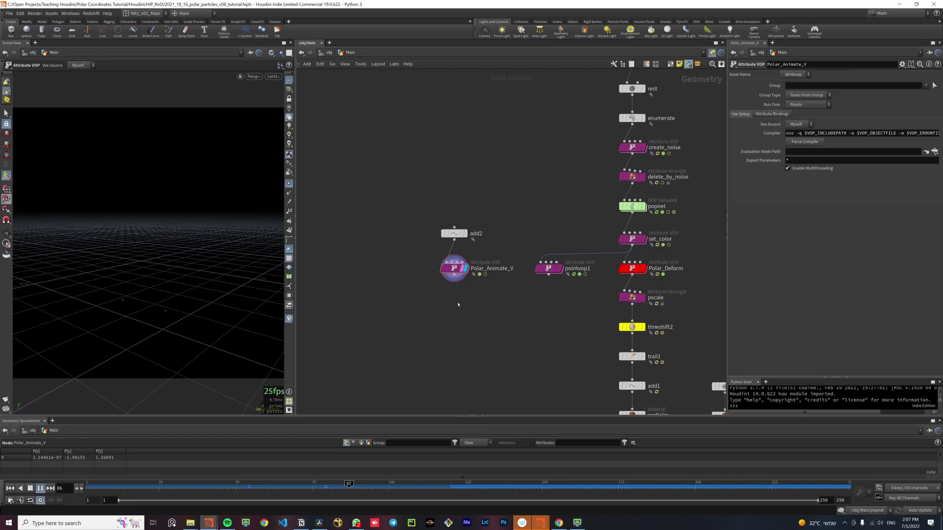
# Place a Particle Trail node below Polar_Animate_V.
pyautogui.press('Tab')
pyautogui.write('trai')
pyautogui.press('Down')
pyautogui.press('Return')
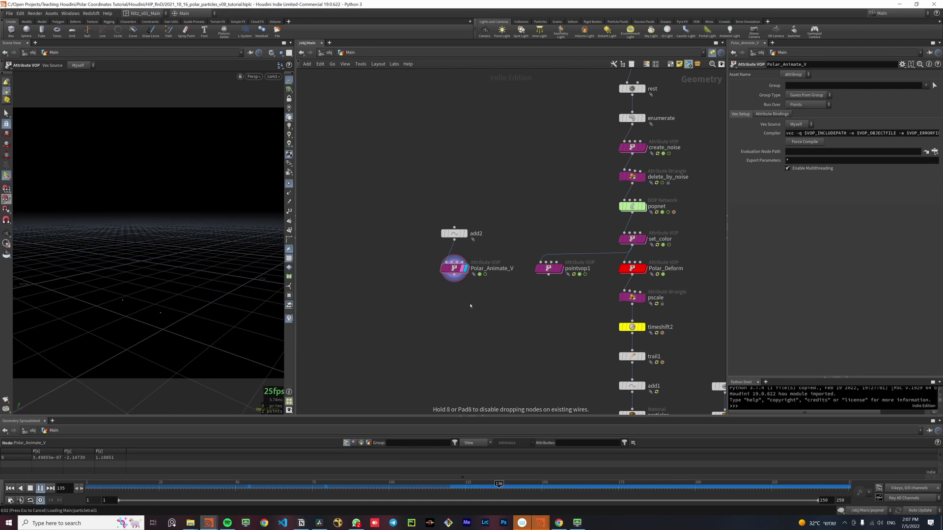
pyautogui.click(464, 323)
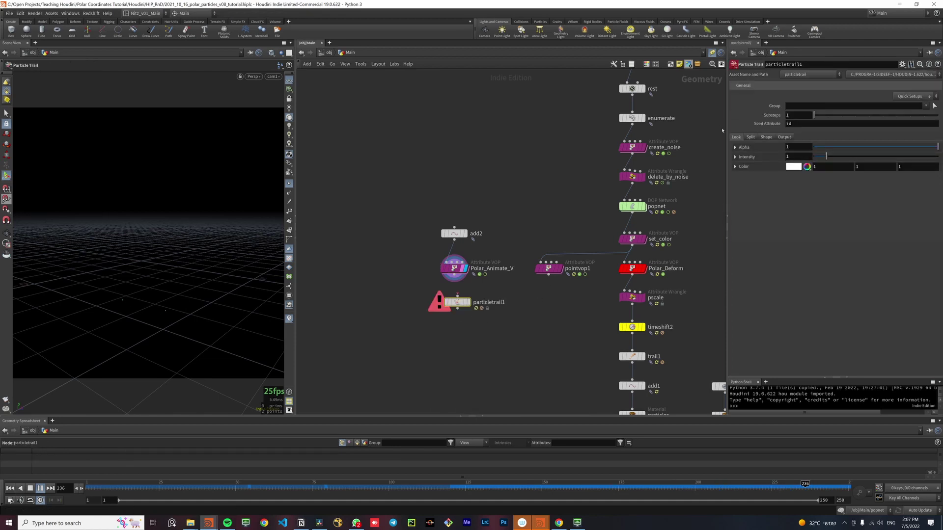
# Set the particle trail's Substeps to 10 and its Frame Duration to 10.
pyautogui.press('Return')
pyautogui.click(765, 137)
pyautogui.write('0')
pyautogui.press('Return')
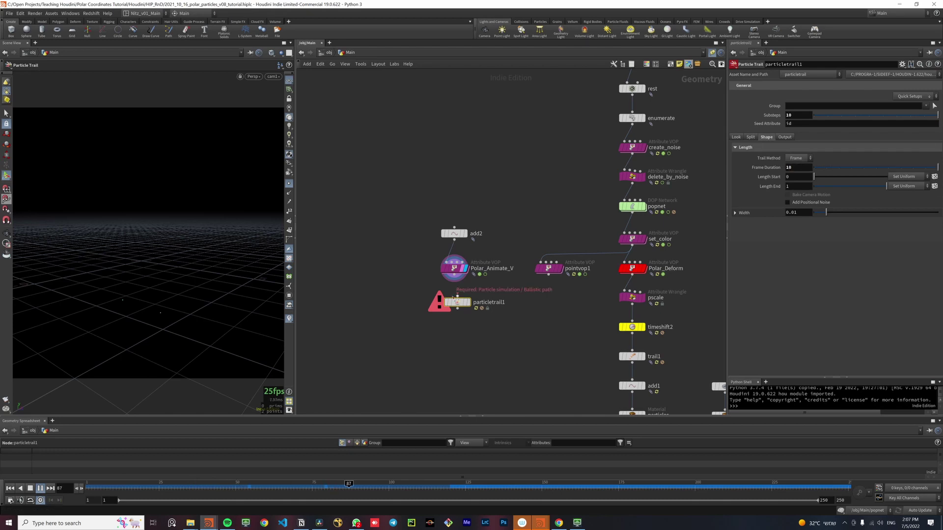
# Wire Polar_Animate_V into particletrail1, display the trail, and align the node beneath its input.
pyautogui.click(457, 296)
pyautogui.click(454, 275)
pyautogui.click(468, 302)
pyautogui.moveTo(457, 304); pyautogui.dragTo(454, 303)
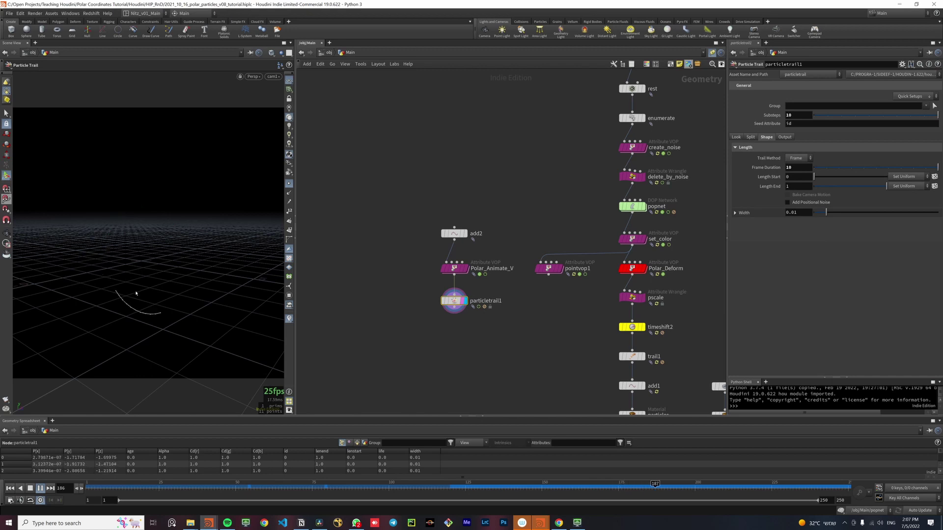
# Insert six more points in add2, making seven in total.
pyautogui.click(452, 235)
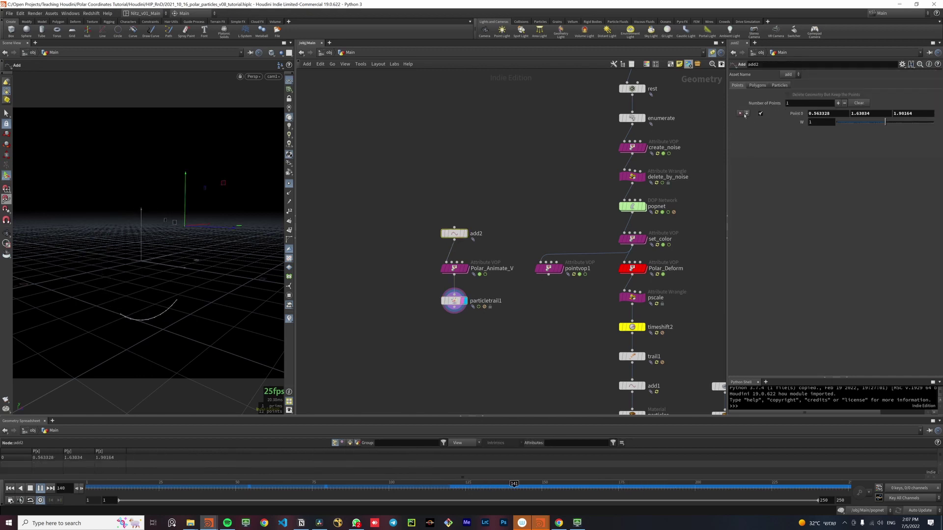
pyautogui.click(746, 114)
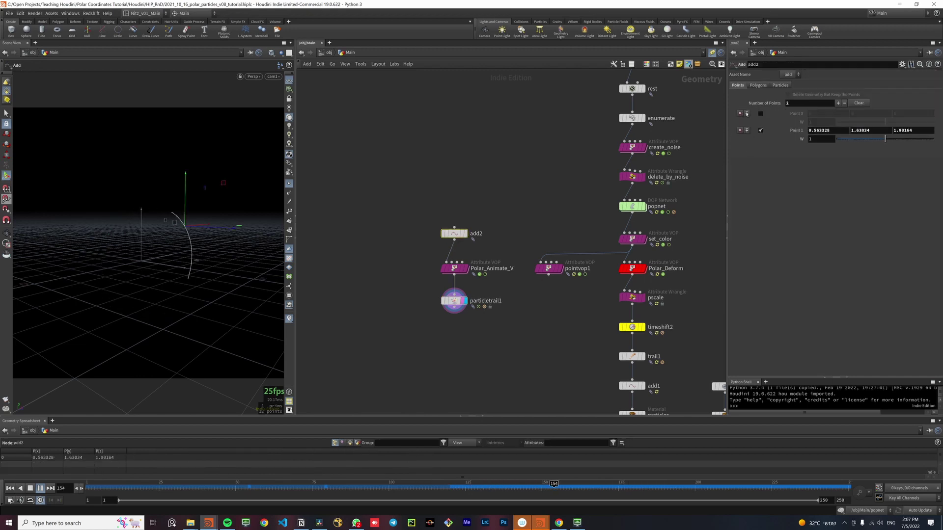
pyautogui.click(746, 114)
pyautogui.click(746, 113)
pyautogui.click(746, 114)
pyautogui.click(746, 114)
pyautogui.click(747, 114)
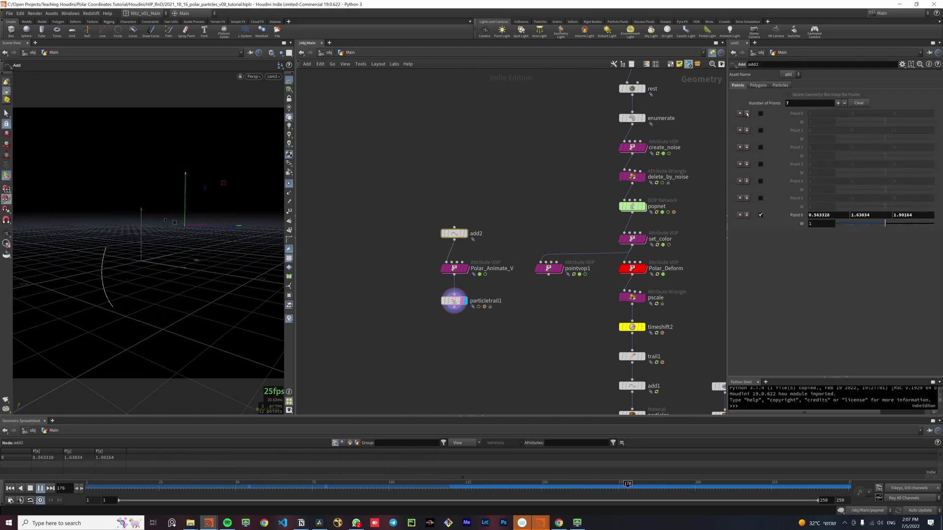
# Enable points 0 to 5 on add2.
pyautogui.click(761, 198)
pyautogui.click(761, 181)
pyautogui.click(760, 164)
pyautogui.click(760, 147)
pyautogui.click(761, 130)
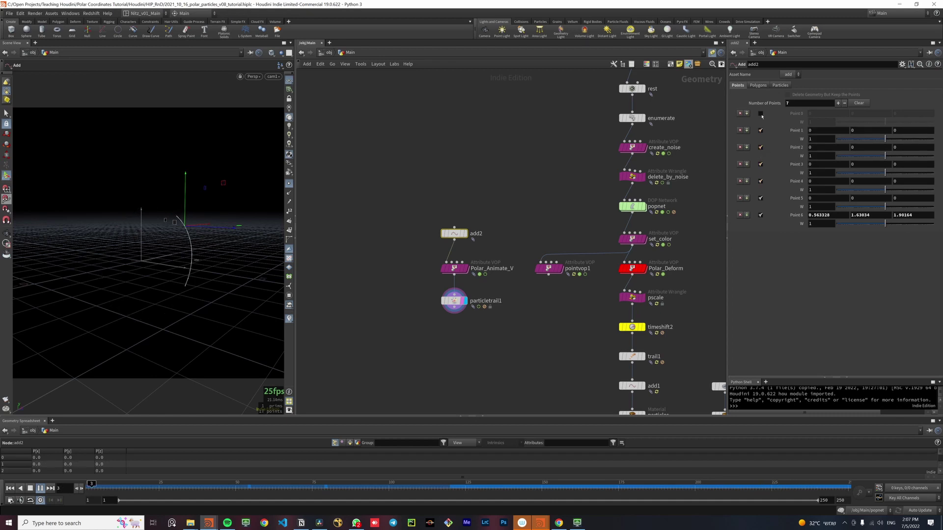
pyautogui.click(761, 114)
# Spread add2's points in the viewport, moving points 1, 2 and 3 to about (1.8, 0.94, 0.09), (0, 1.34, -2.67) and (-2.63, 0, -0.63).
pyautogui.moveTo(142, 241)
pyautogui.keyDown('alt'); pyautogui.mouseDown()
pyautogui.moveTo(177, 251)
pyautogui.moveTo(181, 266)
pyautogui.moveTo(133, 245)
pyautogui.mouseUp(); pyautogui.keyUp('alt')
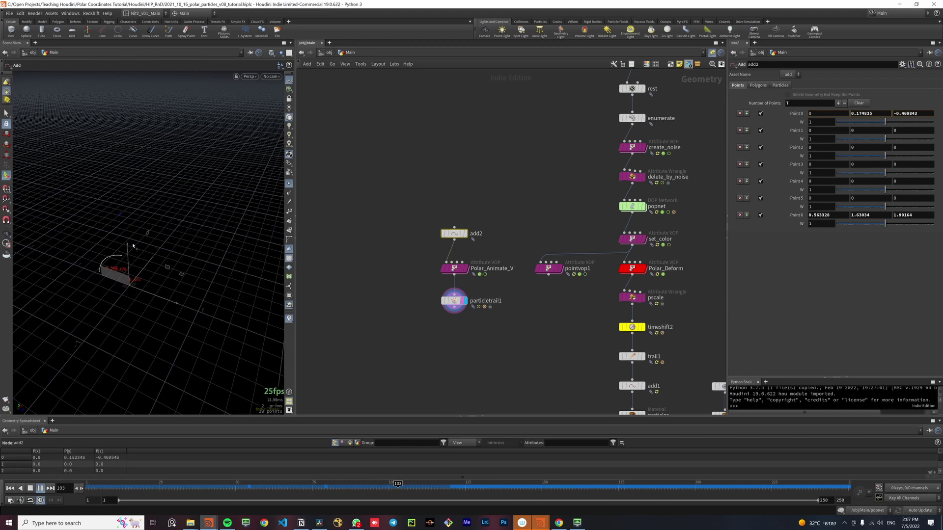
pyautogui.keyDown('alt'); pyautogui.moveTo(171, 280); pyautogui.dragTo(152, 271); pyautogui.keyUp('alt')
pyautogui.moveTo(236, 300); pyautogui.dragTo(263, 210)
pyautogui.keyDown('alt'); pyautogui.moveTo(204, 246); pyautogui.dragTo(172, 246); pyautogui.keyUp('alt')
pyautogui.moveTo(211, 222); pyautogui.dragTo(202, 215)
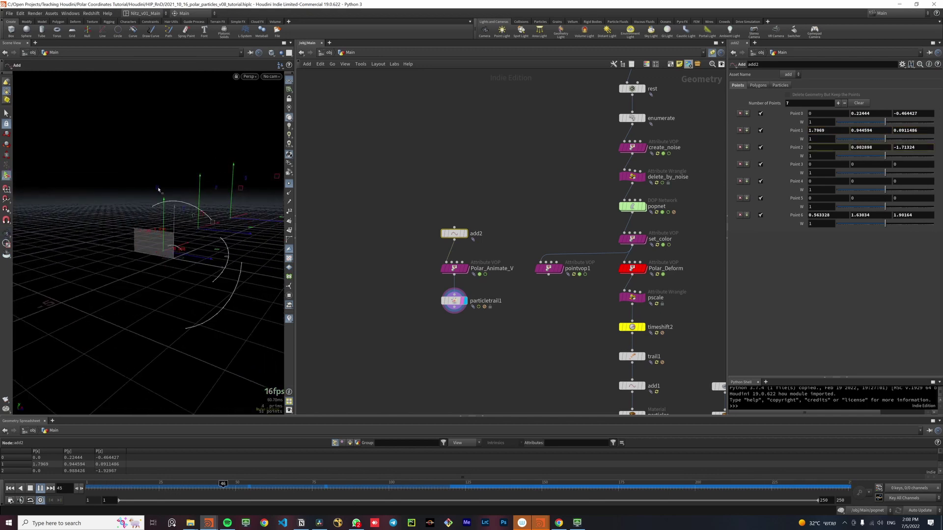
pyautogui.moveTo(158, 189); pyautogui.dragTo(144, 176)
pyautogui.keyDown('alt'); pyautogui.moveTo(198, 258); pyautogui.dragTo(158, 266); pyautogui.keyUp('alt')
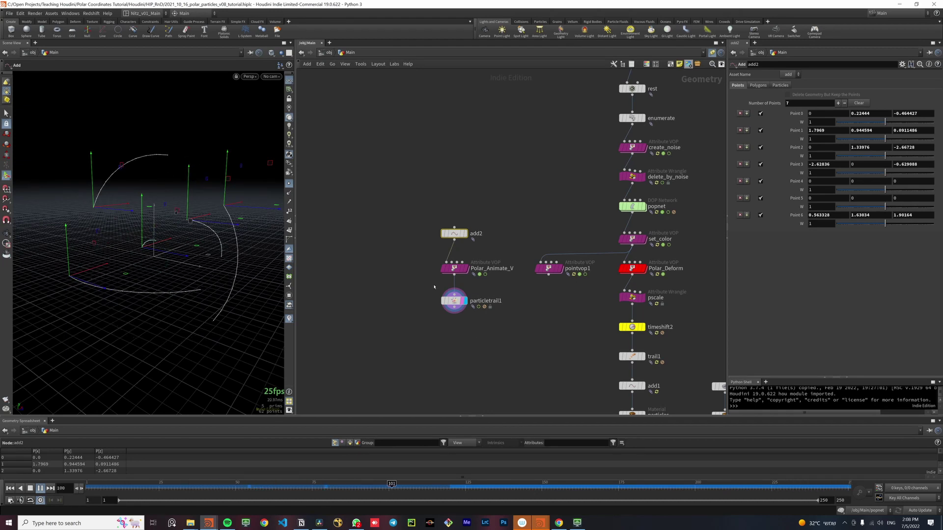
pyautogui.click(454, 301)
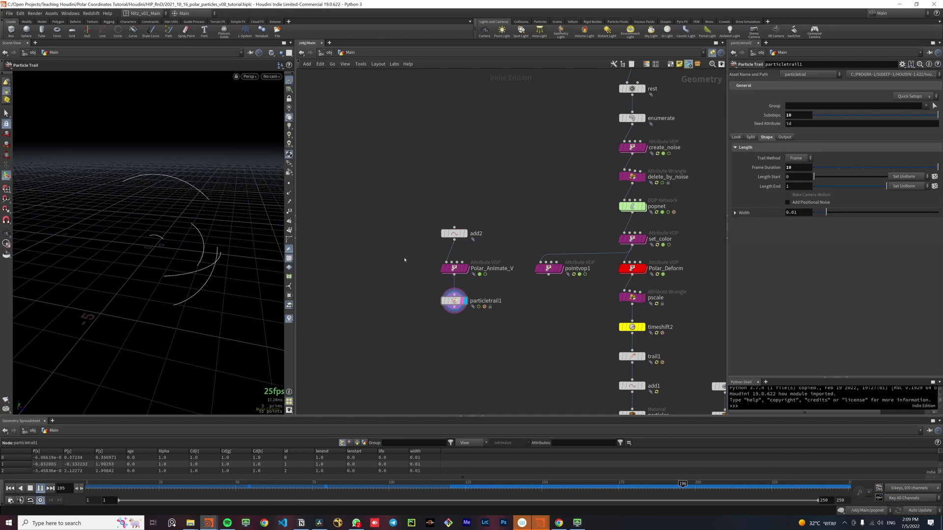
# Duplicate Polar_Animate_V beside the original and rename the copy Polar_Animate_radius.
pyautogui.moveTo(401, 256); pyautogui.dragTo(462, 271)
pyautogui.write('r_Animate_radius')
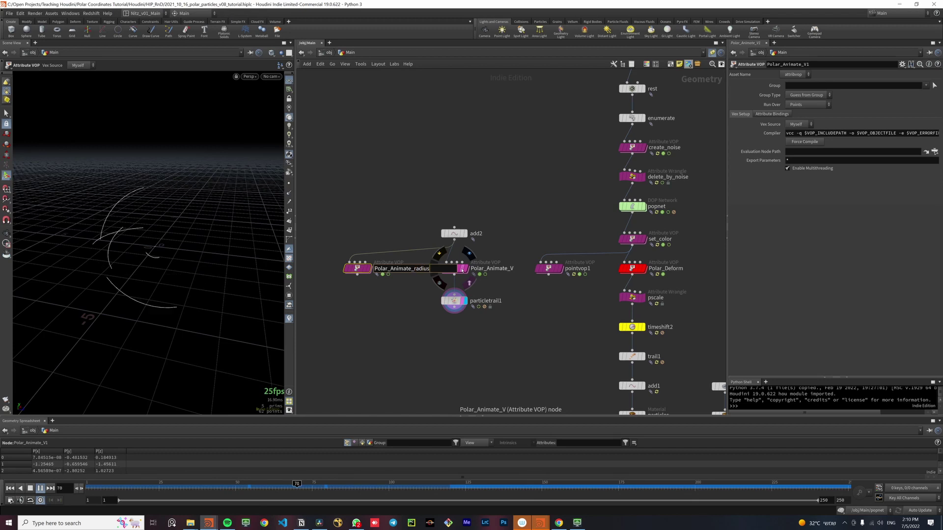
pyautogui.press('Return')
# Place a Test Geometry: Pig Head node above Polar_Animate_radius.
pyautogui.press('Tab')
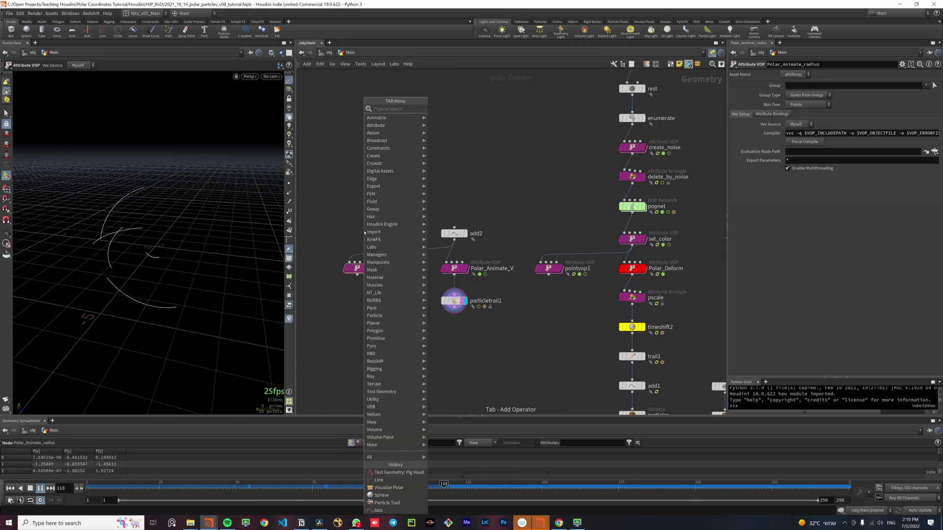
pyautogui.write('pig')
pyautogui.press('Return')
pyautogui.press('Return')
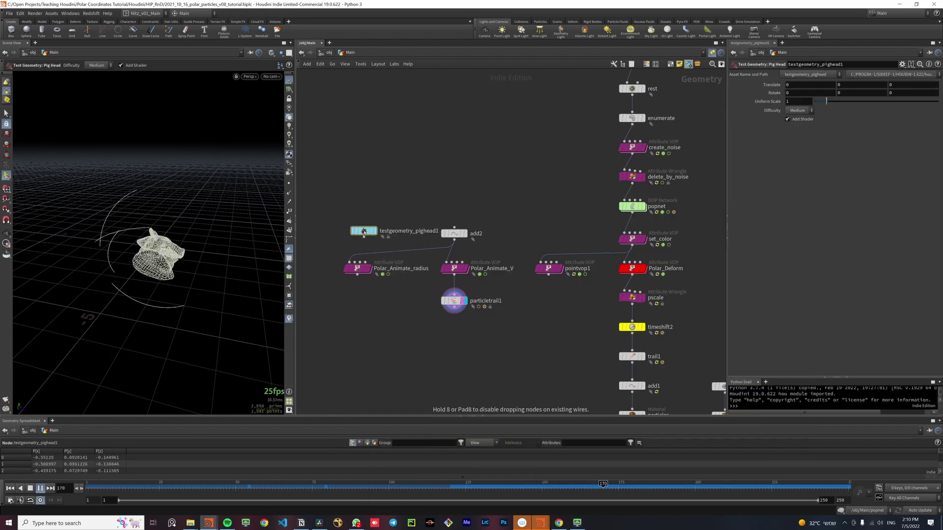
# Wire the pig head into Polar_Animate_radius in place of add2, and display the deformed result alone.
pyautogui.click(364, 237)
pyautogui.click(349, 262)
pyautogui.click(371, 255)
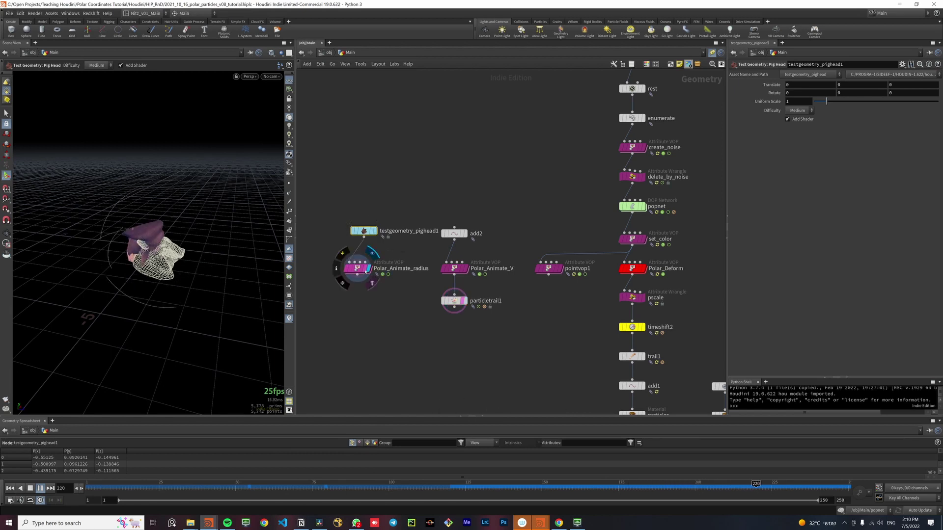
pyautogui.click(372, 282)
pyautogui.click(360, 271)
# Move the pig head and Polar_Animate_radius nodes clear of the add2 branch, and select Polar_Animate_radius.
pyautogui.keyDown('alt'); pyautogui.moveTo(185, 260); pyautogui.dragTo(191, 234); pyautogui.keyUp('alt')
pyautogui.scroll(5, 191, 233)
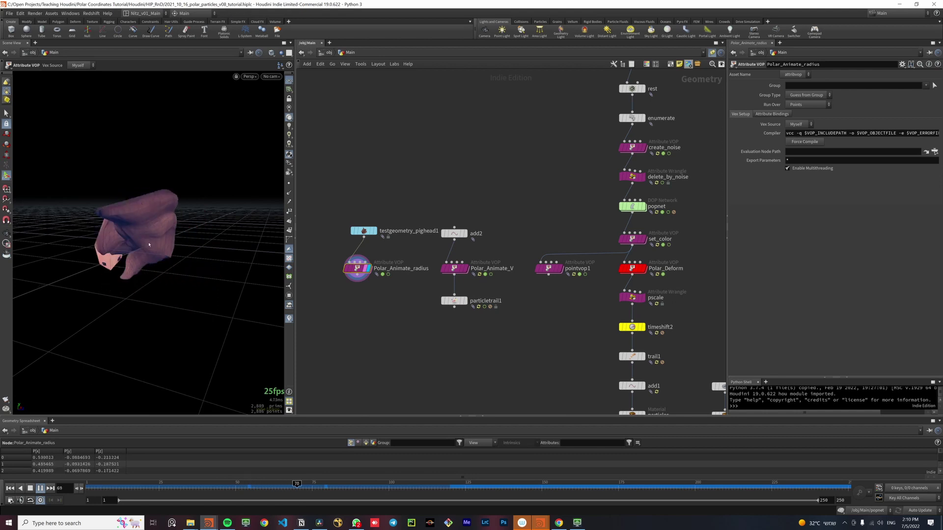
pyautogui.moveTo(364, 230); pyautogui.dragTo(327, 269)
pyautogui.click(348, 298)
pyautogui.moveTo(348, 298); pyautogui.dragTo(399, 295, button='middle')
pyautogui.click(380, 268)
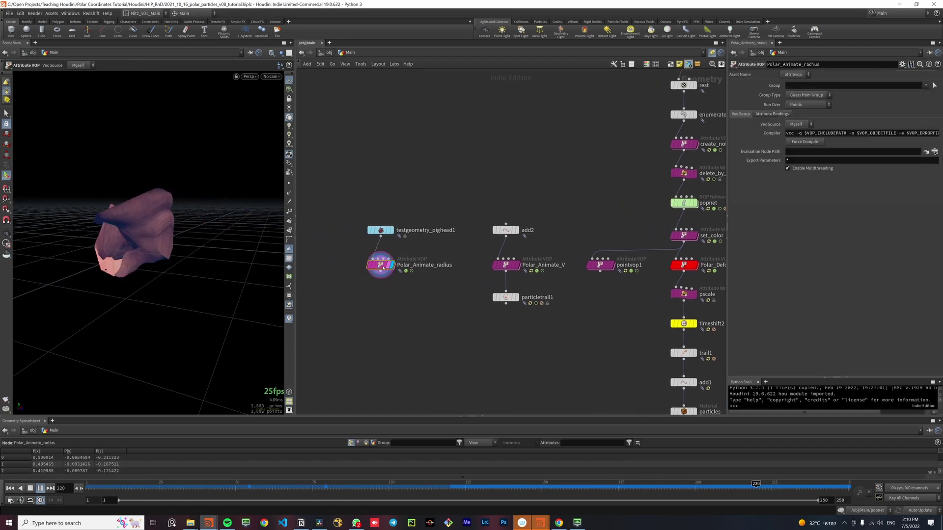
# Open the Polar_Animate_radius network and cut all the wires running into frompolar1.
pyautogui.doubleClick(380, 266)
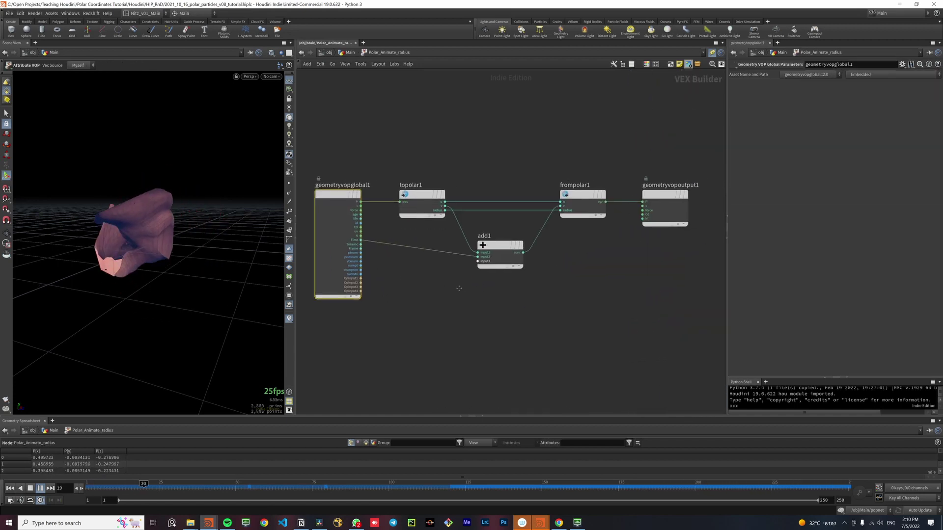
pyautogui.scroll(2, 433, 215)
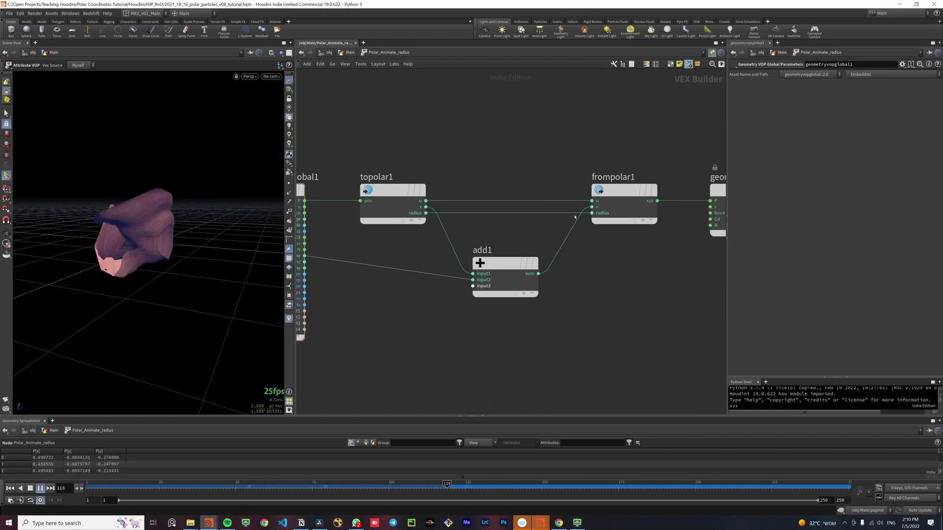
pyautogui.press('y')
pyautogui.moveTo(572, 193); pyautogui.dragTo(576, 243)
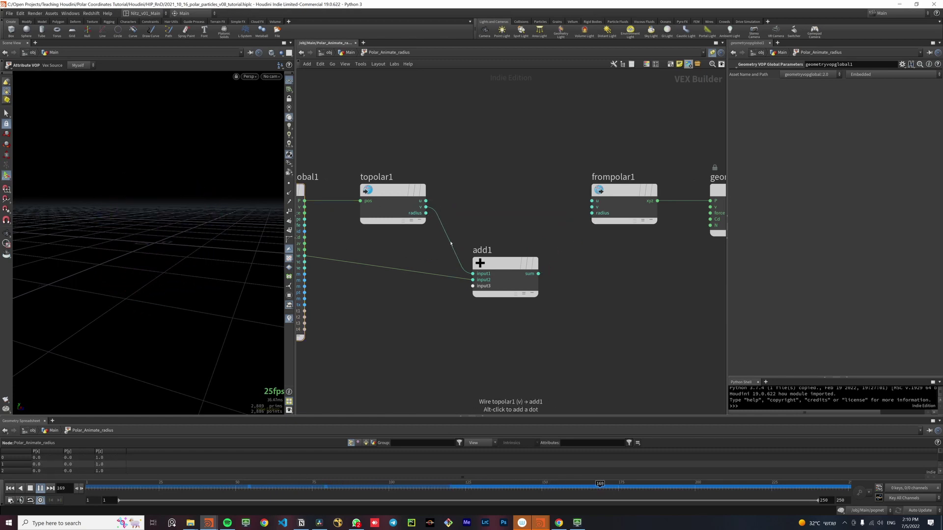
# Replace v with topolar1's radius in add1's first input and wire add1's sum into frompolar1's radius.
pyautogui.moveTo(425, 213); pyautogui.dragTo(472, 273)
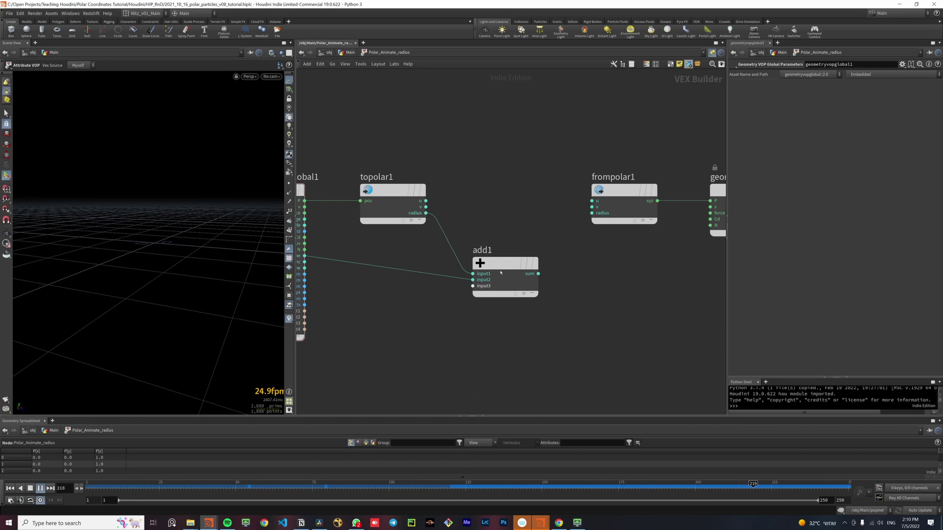
pyautogui.click(538, 273)
pyautogui.click(592, 213)
# Wire topolar1's u and v outputs directly into the matching u and v inputs of frompolar1.
pyautogui.click(577, 200)
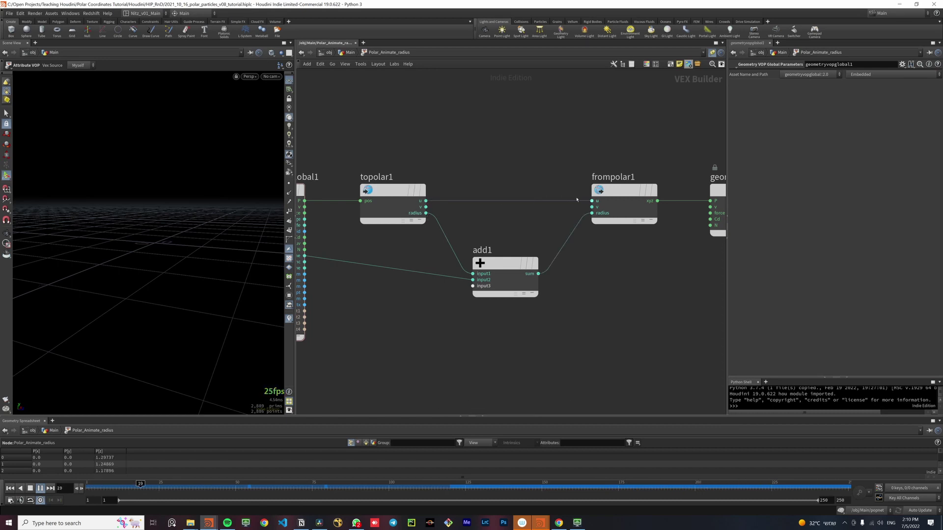
pyautogui.click(425, 207)
pyautogui.click(592, 206)
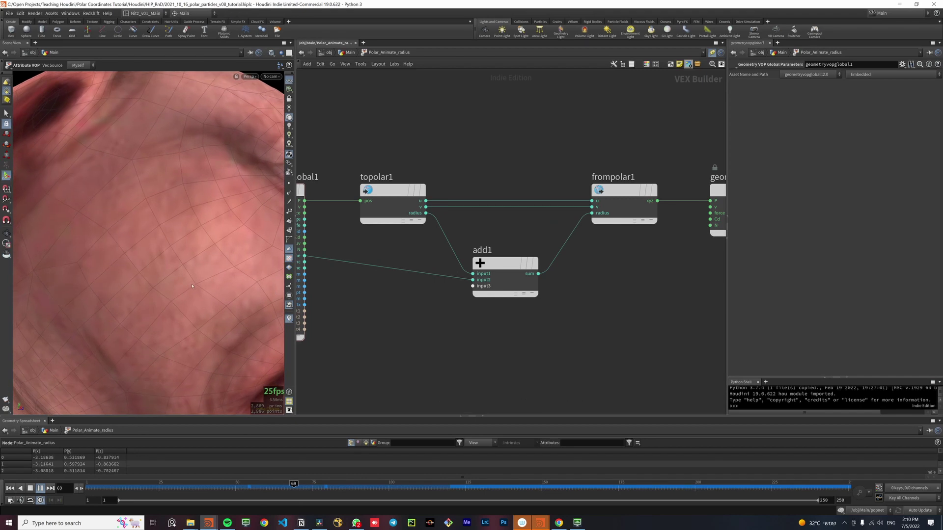
# Examine the radius-animated pig head in the viewport and how radius and Time feed add1.
pyautogui.keyDown('alt'); pyautogui.moveTo(120, 290); pyautogui.dragTo(159, 285, button='right'); pyautogui.keyUp('alt')
pyautogui.keyDown('alt'); pyautogui.moveTo(159, 285); pyautogui.dragTo(140, 294); pyautogui.keyUp('alt')
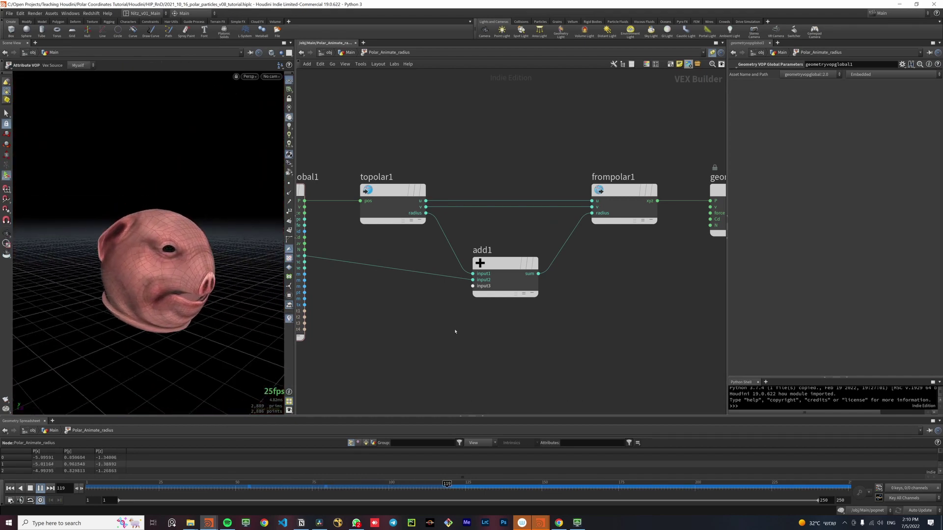
pyautogui.moveTo(448, 321); pyautogui.dragTo(450, 299, button='middle')
pyautogui.moveTo(543, 210); pyautogui.dragTo(471, 284)
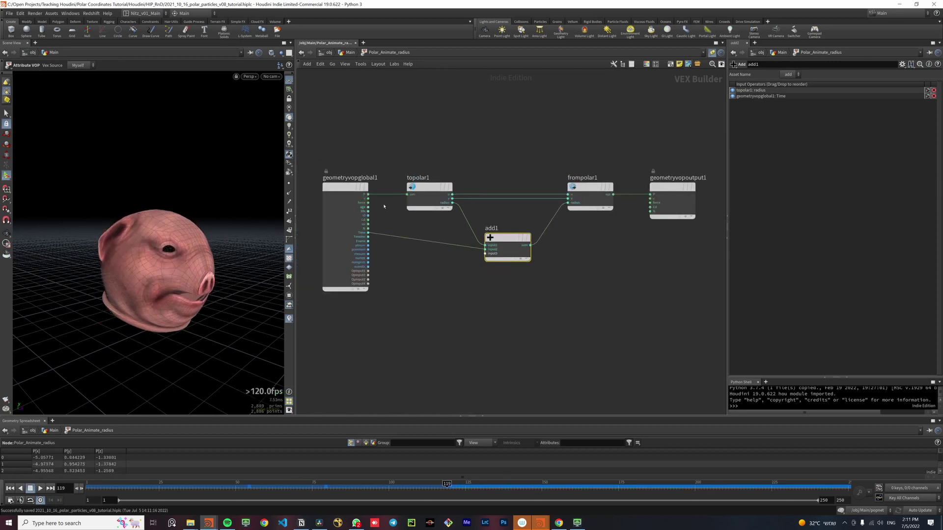
pyautogui.scroll(2, 450, 262)
pyautogui.scroll(-2, 626, 182)
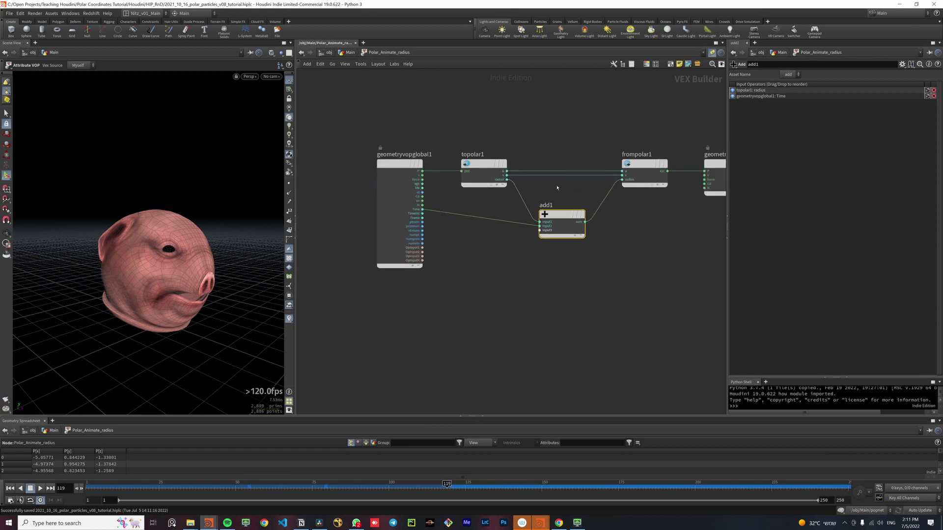
pyautogui.moveTo(561, 182); pyautogui.dragTo(520, 183, button='middle')
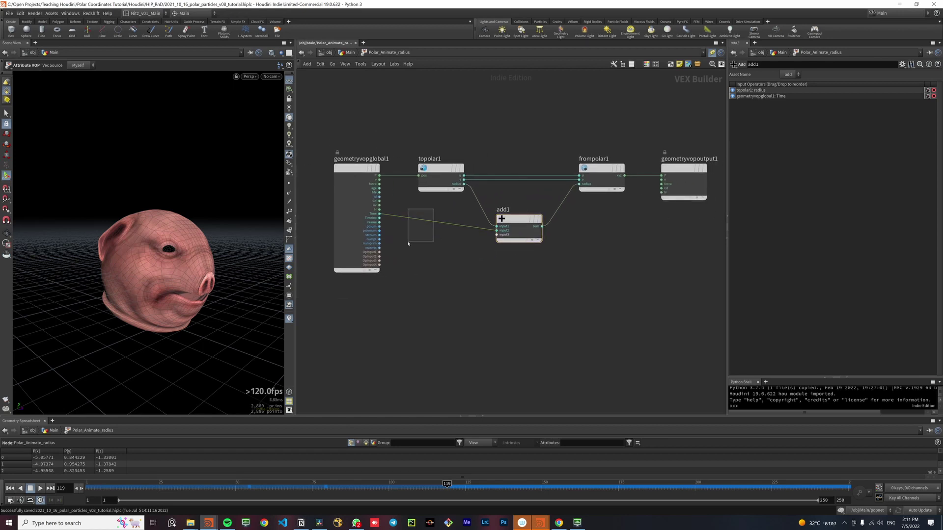
pyautogui.moveTo(408, 242); pyautogui.dragTo(408, 243)
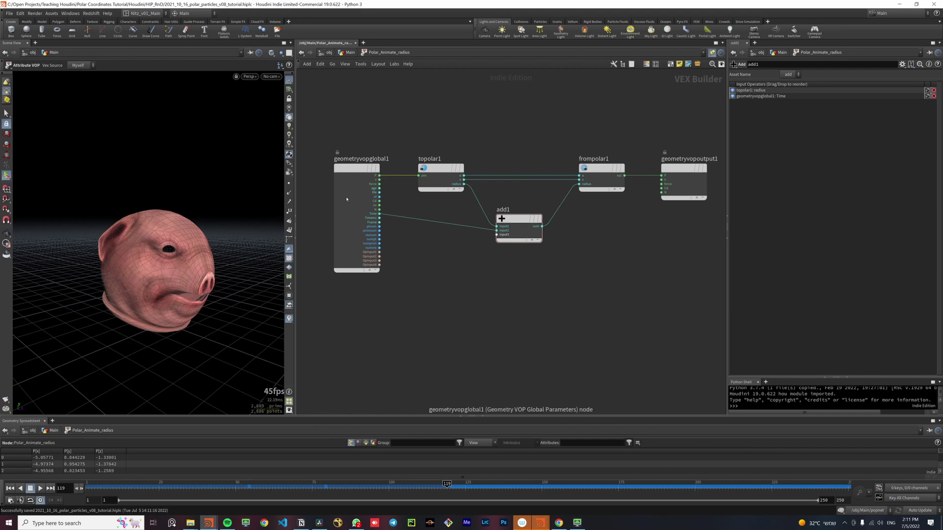
# Return to the geometry network, display set_color, and play back its coloured particles.
pyautogui.press('u')
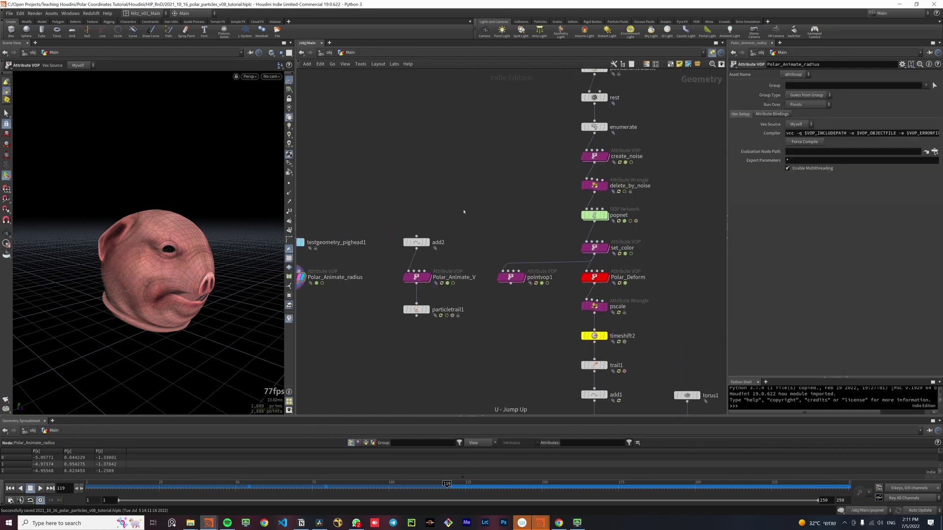
pyautogui.click(597, 249)
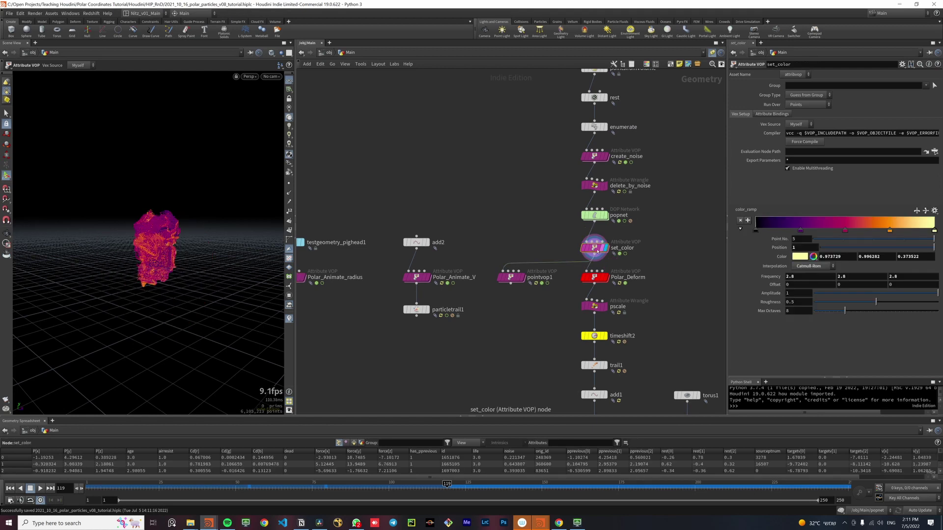
pyautogui.press('Up')
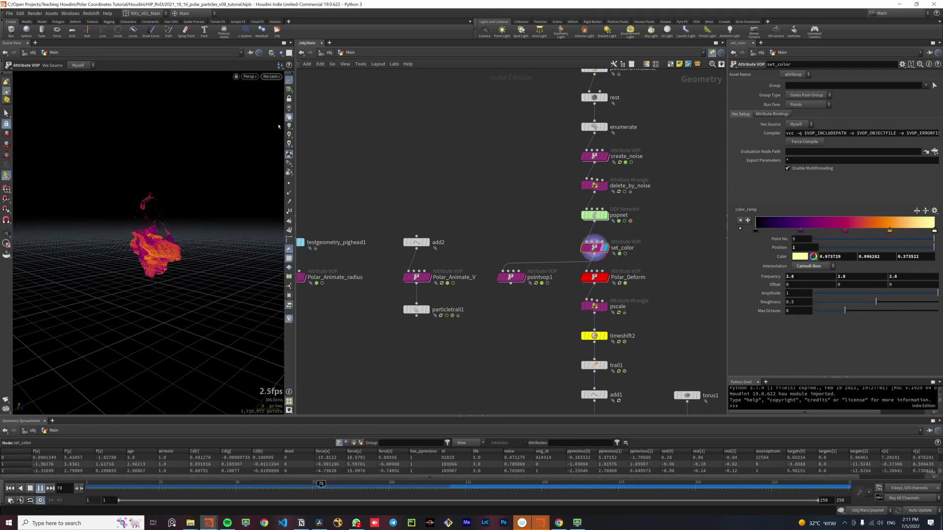
pyautogui.click(271, 76)
pyautogui.click(276, 111)
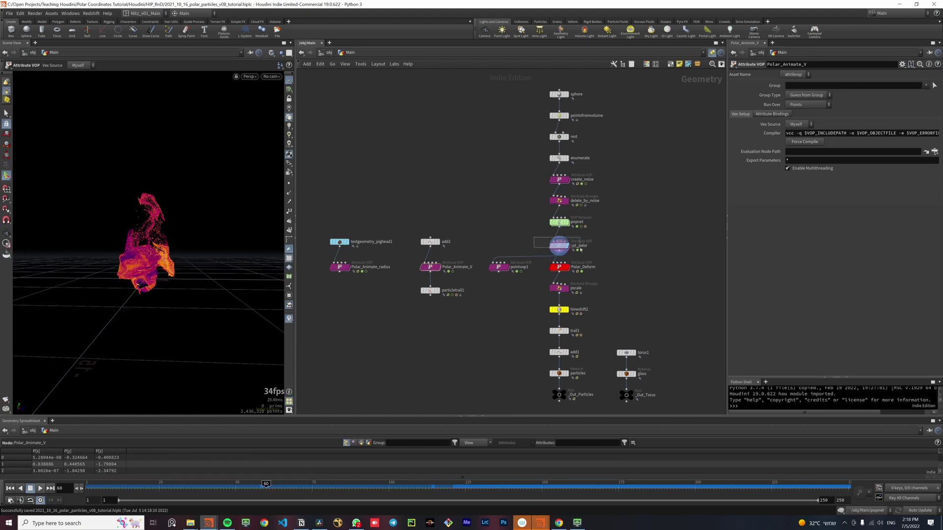
# Duplicate Polar_Animate_V beside Polar_Deform, feed the copy from set_color, and display its result.
pyautogui.click(559, 246)
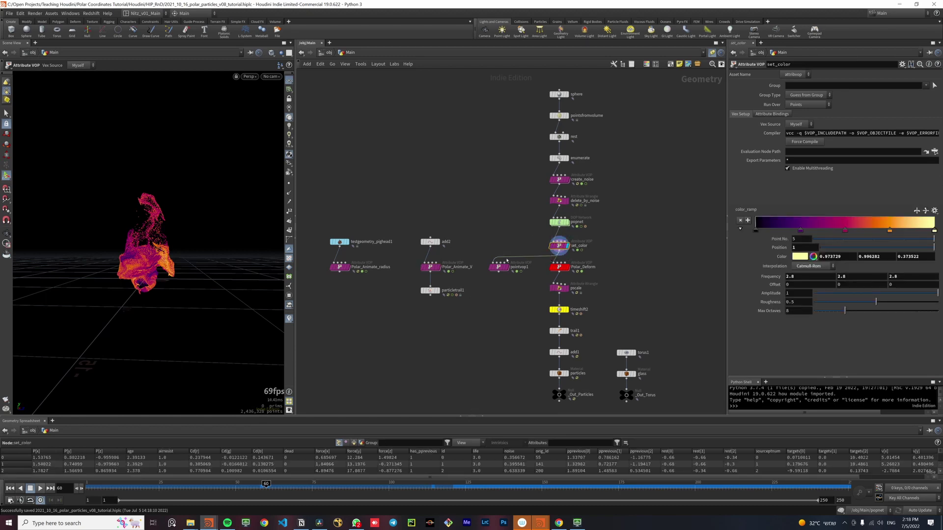
pyautogui.click(431, 267)
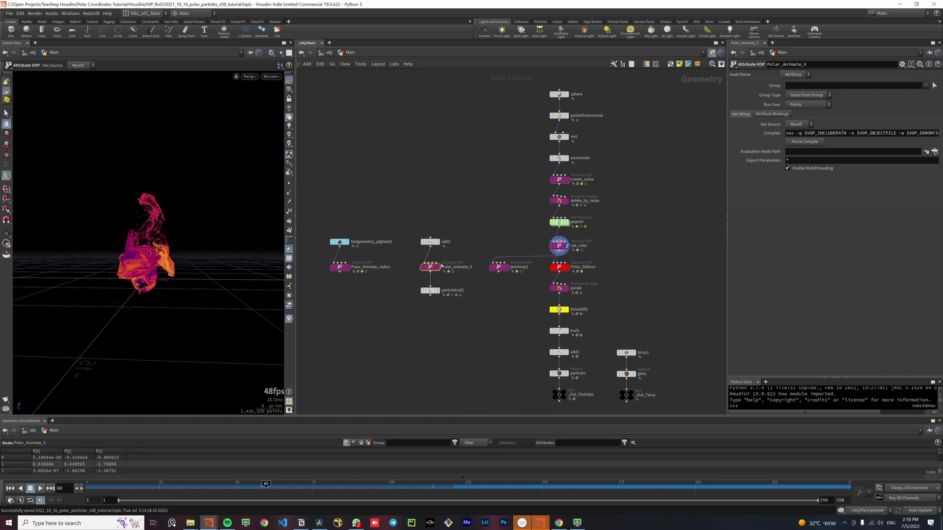
pyautogui.moveTo(430, 269)
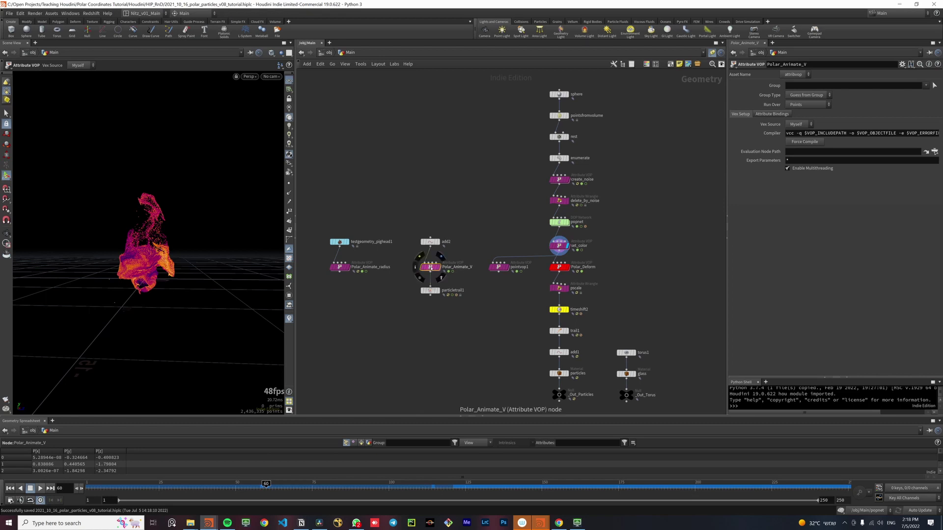
pyautogui.moveTo(430, 269); pyautogui.dragTo(627, 268)
pyautogui.scroll(3, 664, 255)
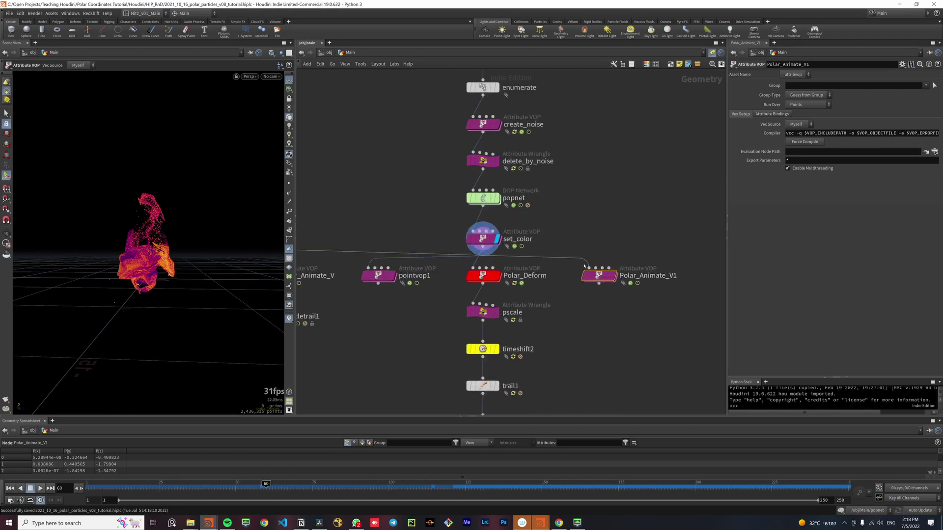
pyautogui.click(614, 277)
pyautogui.scroll(2, 612, 280)
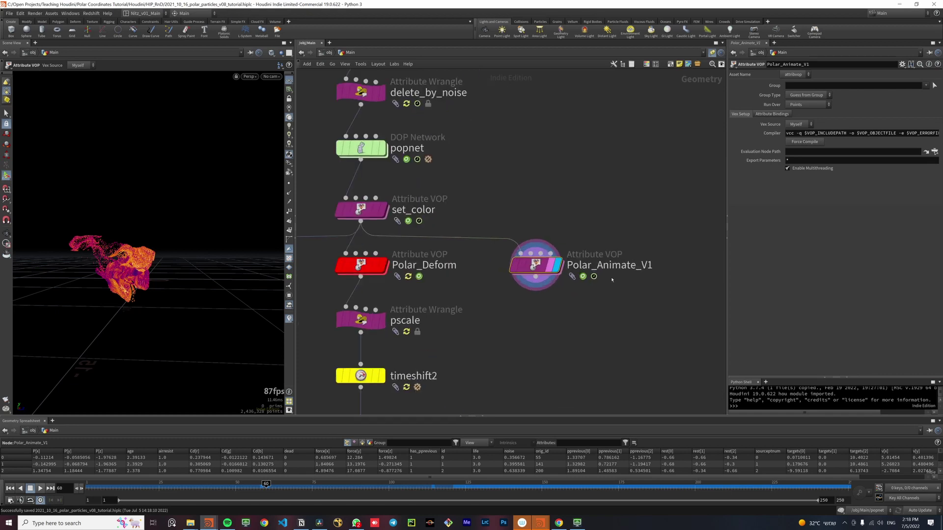
# Rename the duplicated Polar_Animate_V1 node to Polar_Animate_V_from_Position.
pyautogui.moveTo(612, 280); pyautogui.dragTo(584, 283, button='middle')
pyautogui.doubleClick(596, 269)
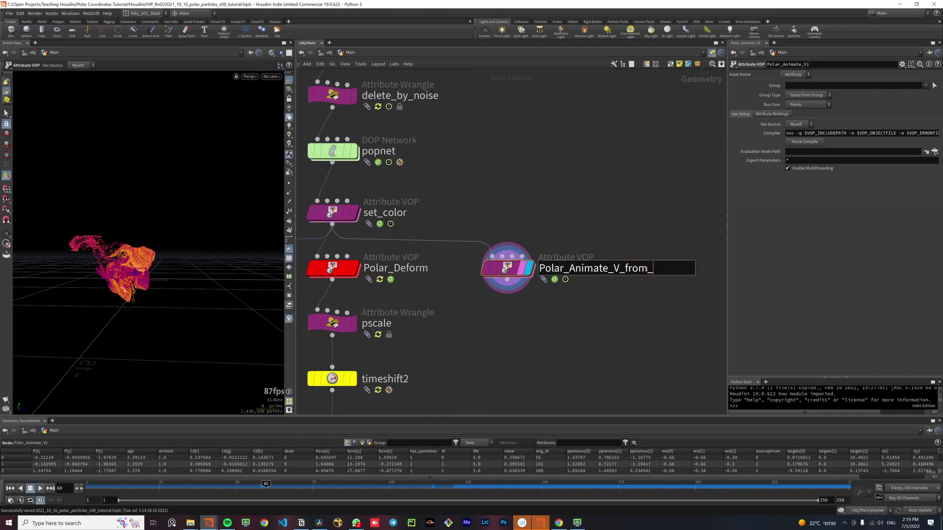
pyautogui.write('_from_Position')
pyautogui.press('Return')
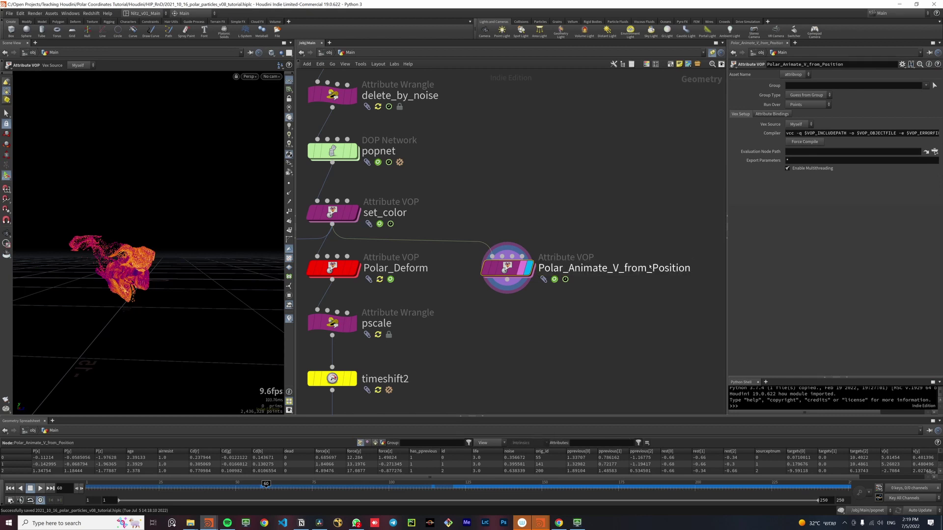
# Inside Polar_Animate_V_from_Position, add a Vector to Float node fed by the global P output.
pyautogui.doubleClick(516, 260)
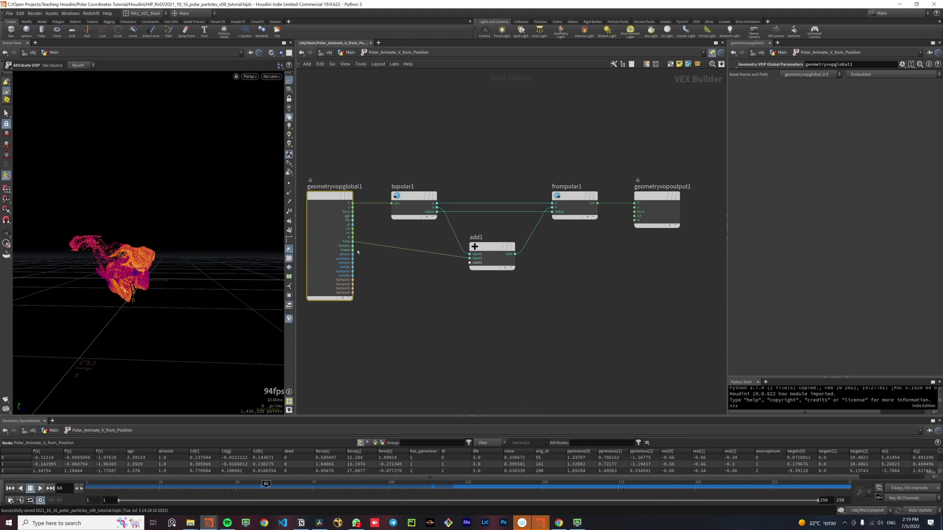
pyautogui.moveTo(409, 277); pyautogui.dragTo(411, 278)
pyautogui.moveTo(446, 265); pyautogui.dragTo(522, 288)
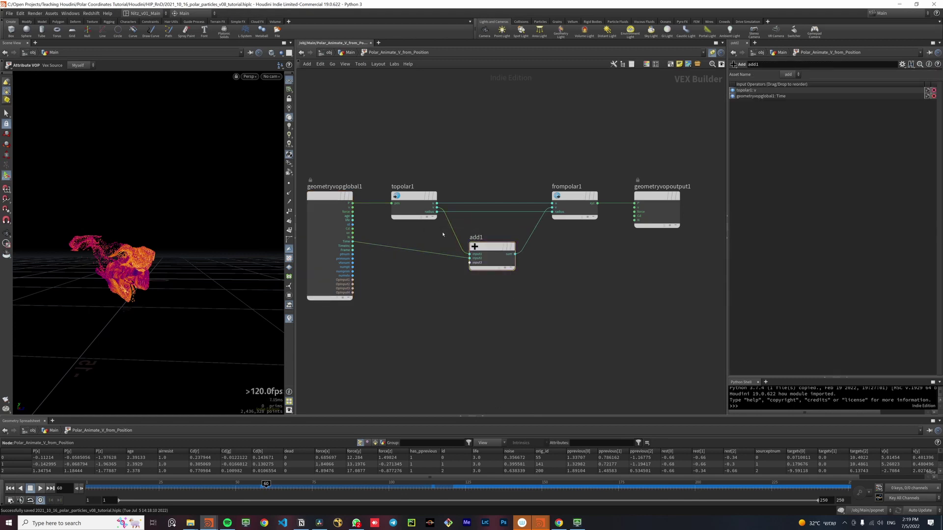
pyautogui.scroll(3, 442, 221)
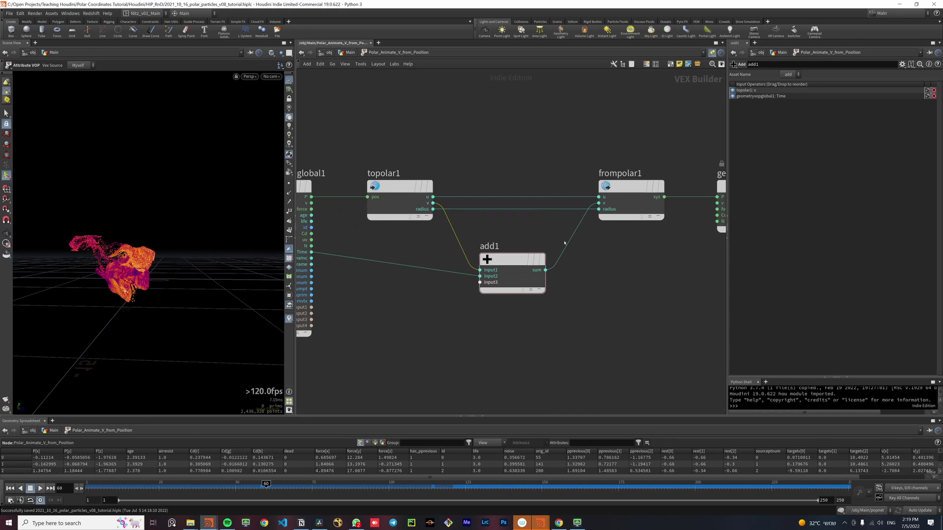
pyautogui.moveTo(463, 249); pyautogui.dragTo(510, 246, button='middle')
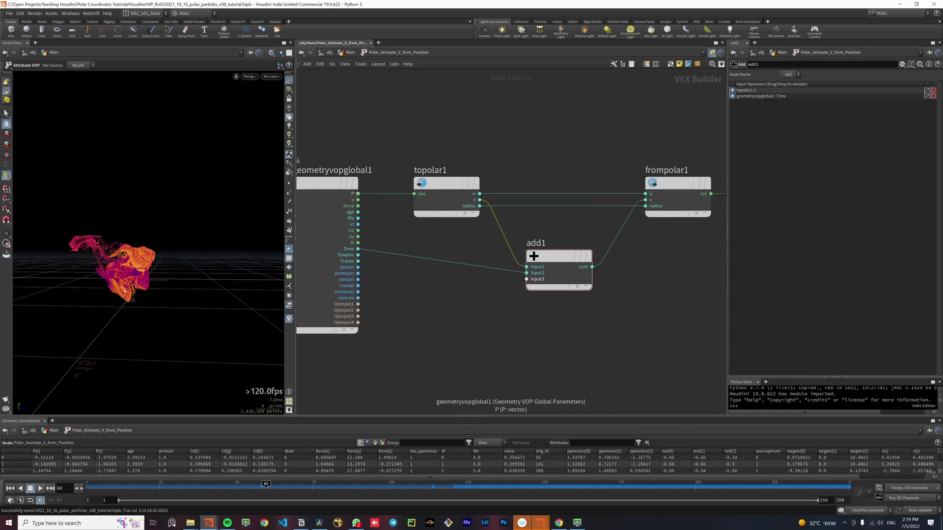
pyautogui.click(358, 194)
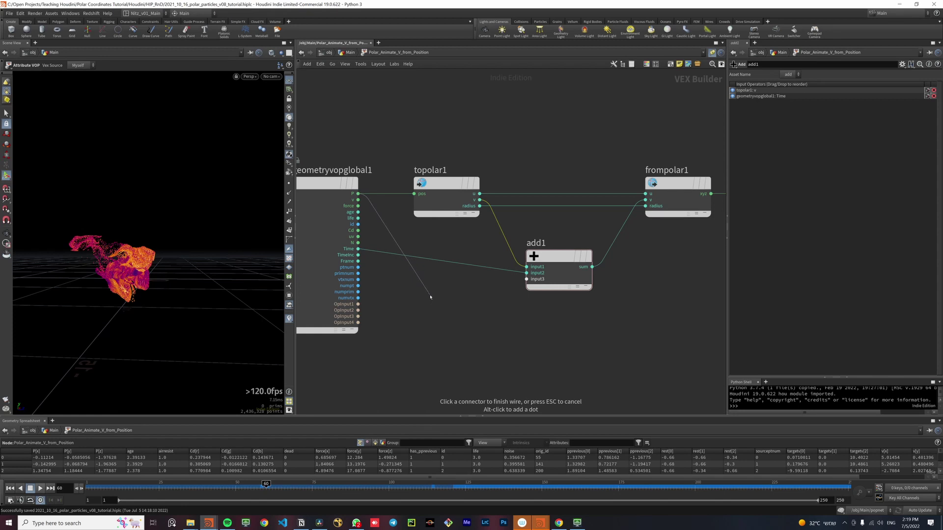
pyautogui.press('Tab')
pyautogui.write('vec')
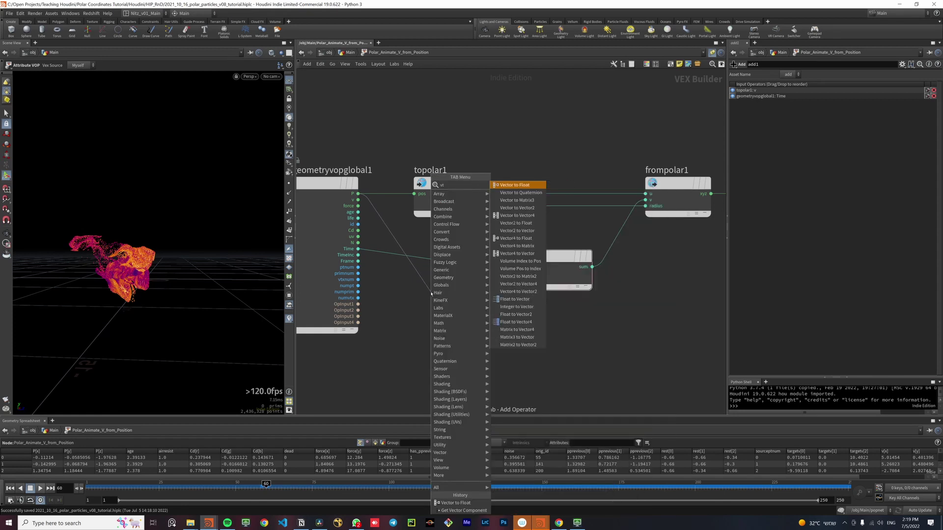
pyautogui.press('Return')
pyautogui.press('Return')
# Wire vectofloat1's fval2 into add1's second input in place of Time, and move vectofloat1 up slightly under topolar1.
pyautogui.click(480, 309)
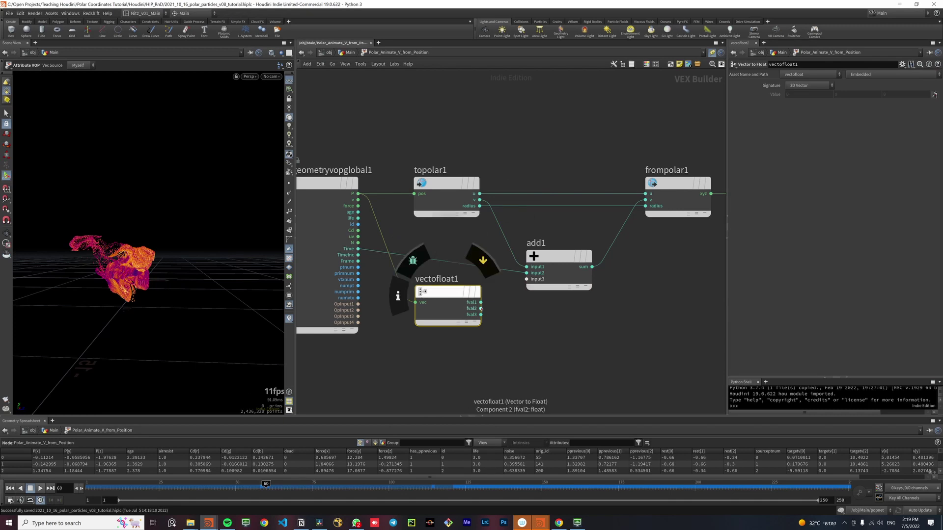
pyautogui.scroll(2, 497, 321)
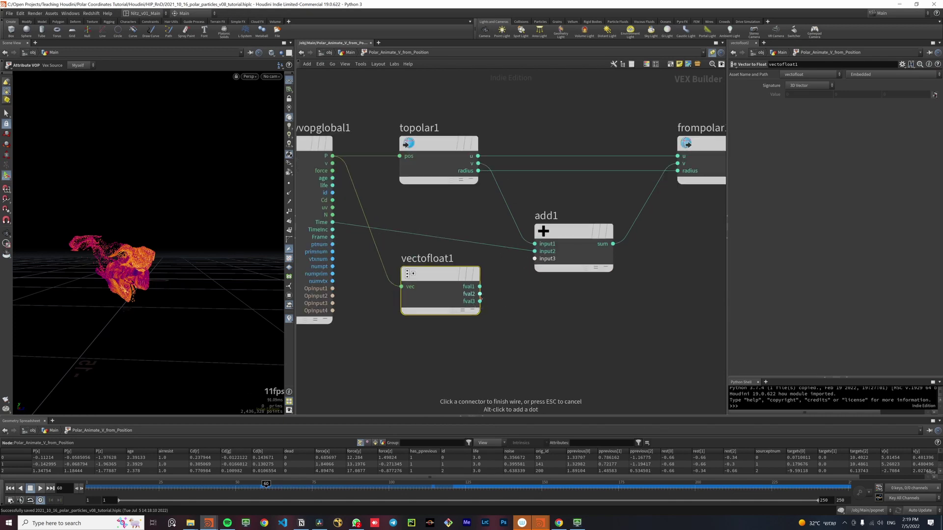
pyautogui.click(534, 252)
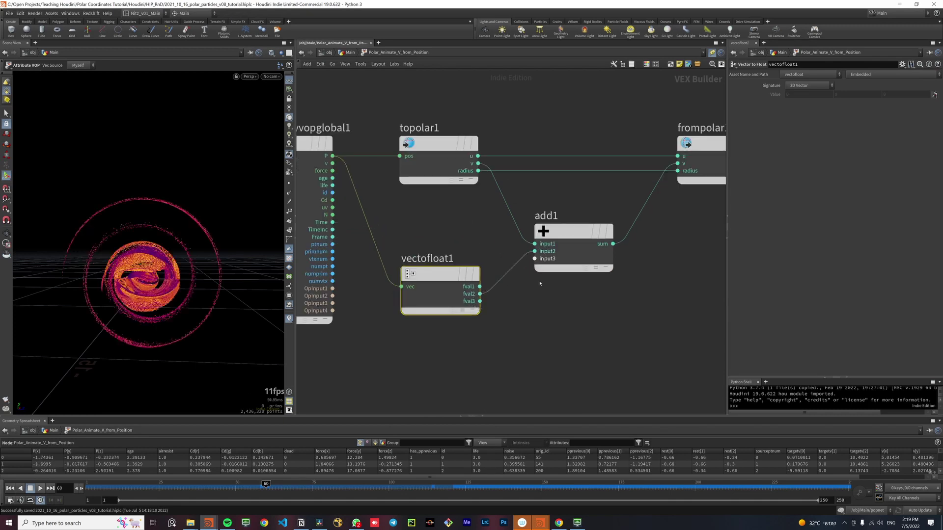
pyautogui.moveTo(451, 291); pyautogui.dragTo(449, 275)
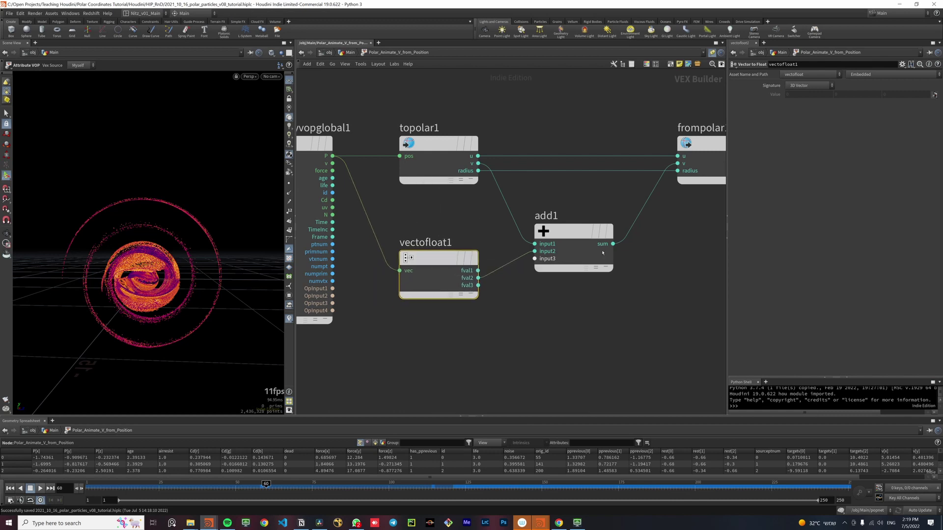
# Examine the polar-twisted particle swirl from several angles in an enlarged viewport.
pyautogui.keyDown('alt'); pyautogui.moveTo(159, 280); pyautogui.dragTo(163, 264); pyautogui.keyUp('alt')
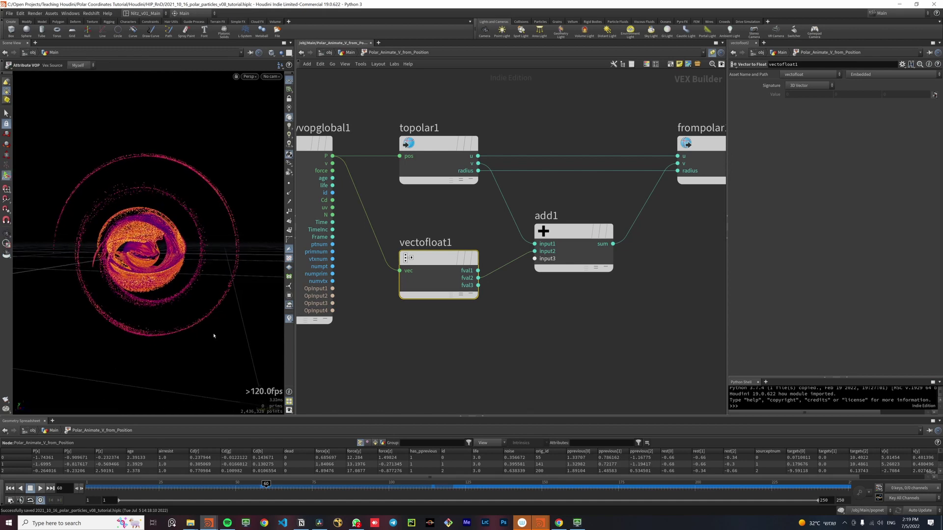
pyautogui.hotkey('ctrl', 'b')
pyautogui.keyDown('alt'); pyautogui.moveTo(472, 314); pyautogui.dragTo(336, 305, button='right'); pyautogui.keyUp('alt')
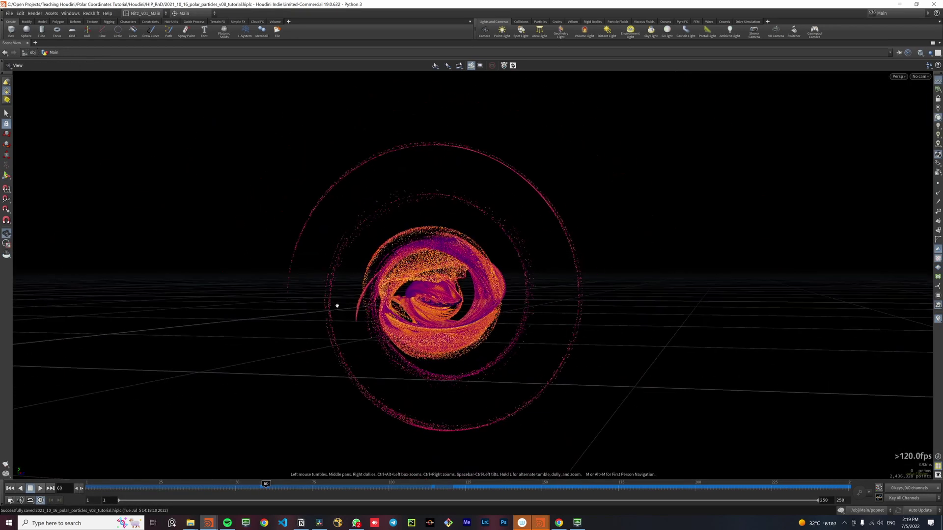
pyautogui.moveTo(337, 305); pyautogui.dragTo(268, 347)
pyautogui.press('Return')
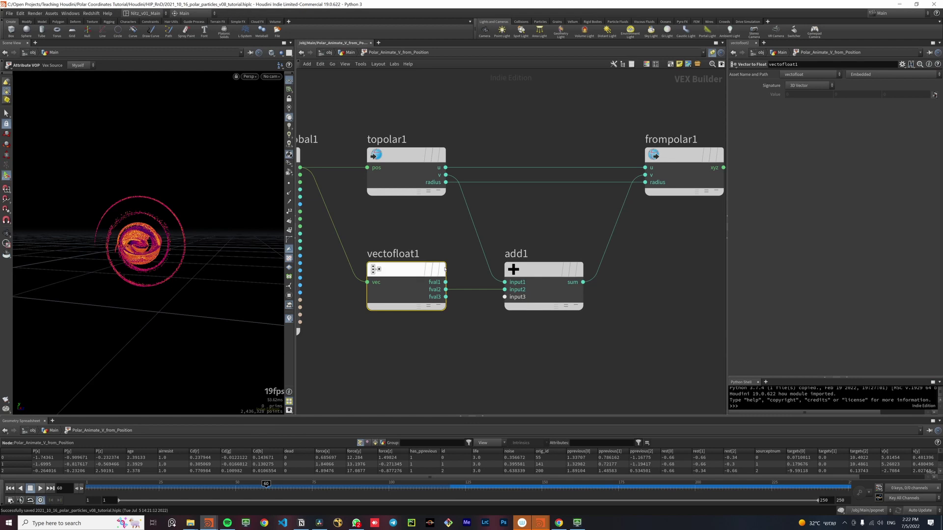
# Insert a second Add node summing topolar1's u with vectofloat1's fval1, and feed its sum into frompolar1's u input.
pyautogui.moveTo(445, 303)
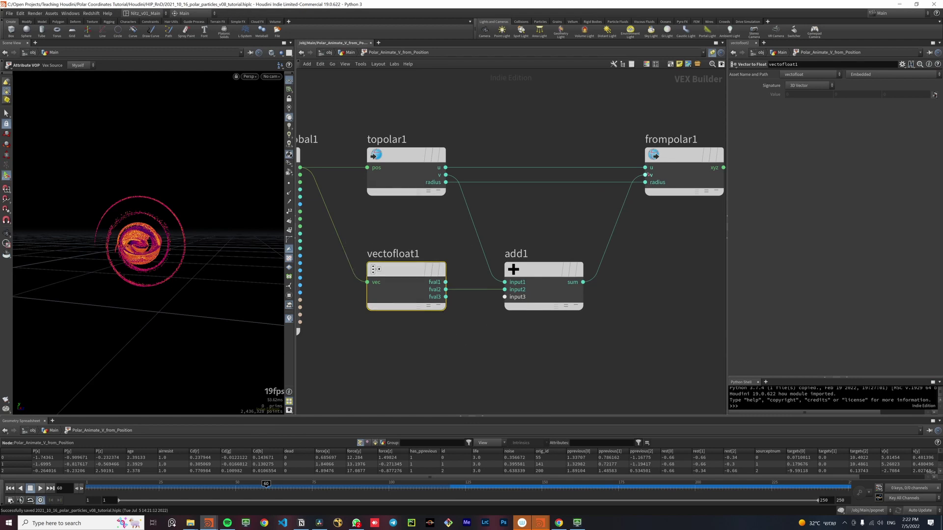
pyautogui.moveTo(552, 281)
pyautogui.mouseDown()
pyautogui.moveTo(550, 264)
pyautogui.moveTo(545, 286)
pyautogui.mouseUp()
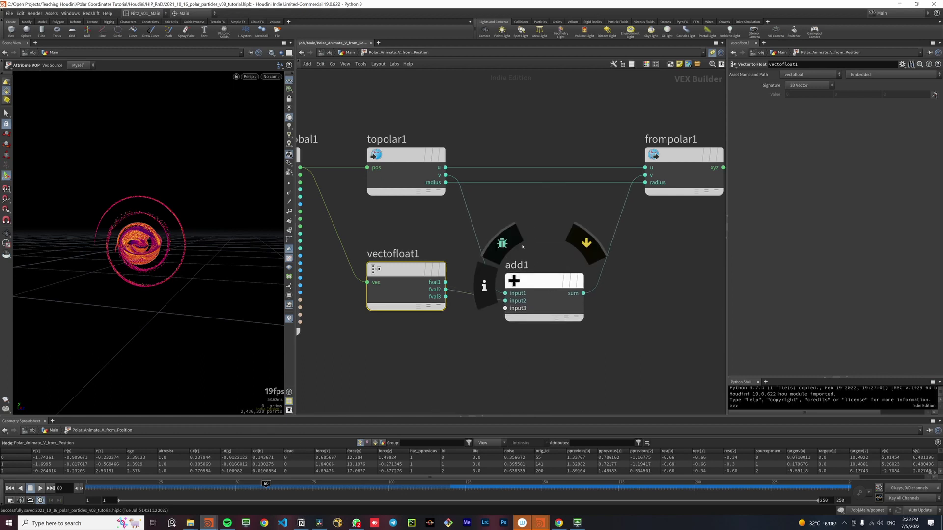
pyautogui.press('Tab')
pyautogui.write('add')
pyautogui.press('Return')
pyautogui.click(530, 123)
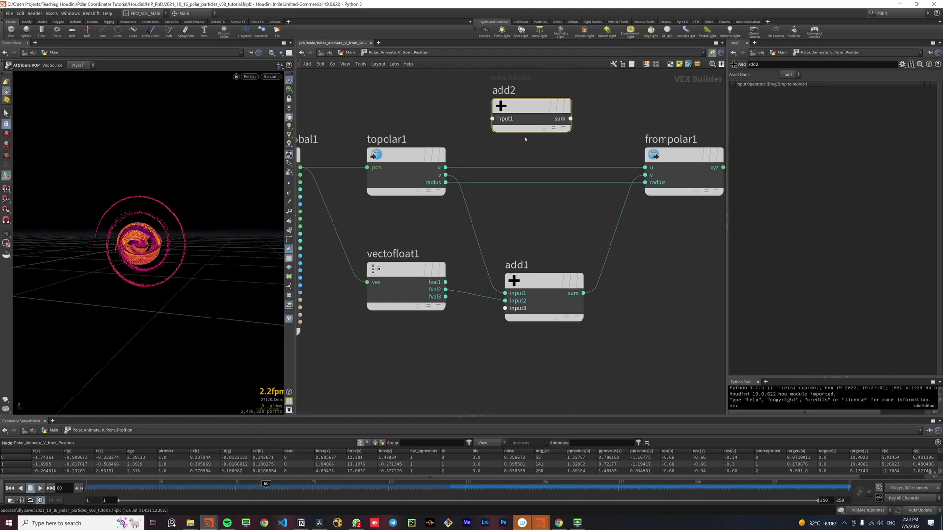
pyautogui.click(445, 167)
pyautogui.click(492, 118)
pyautogui.click(570, 119)
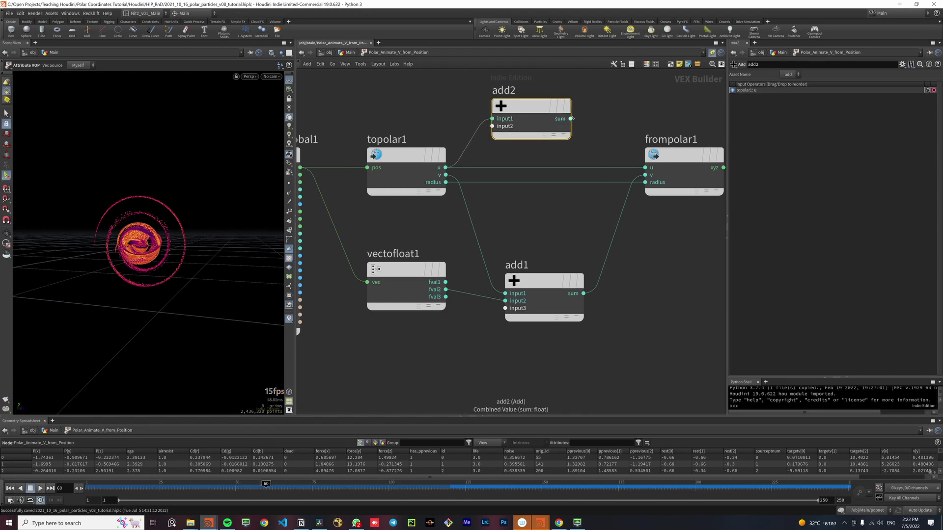
pyautogui.click(645, 167)
pyautogui.click(446, 282)
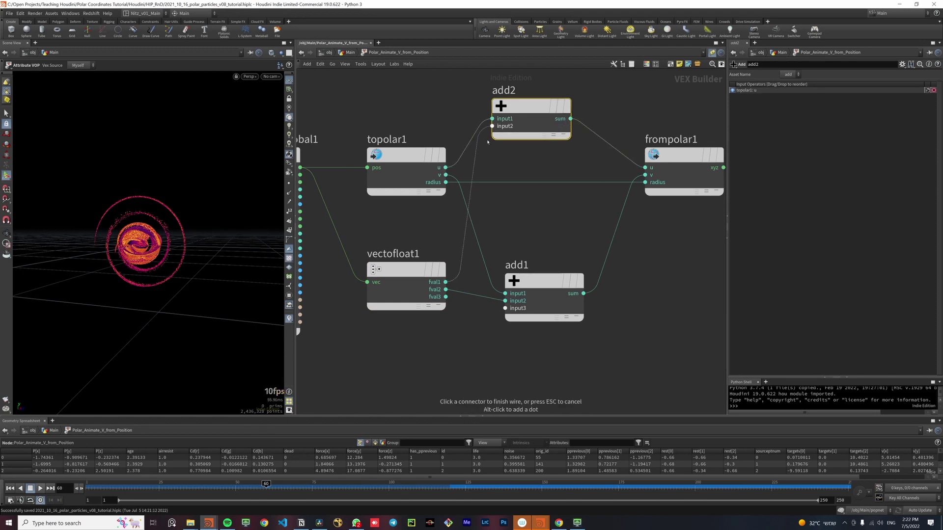
pyautogui.click(568, 127)
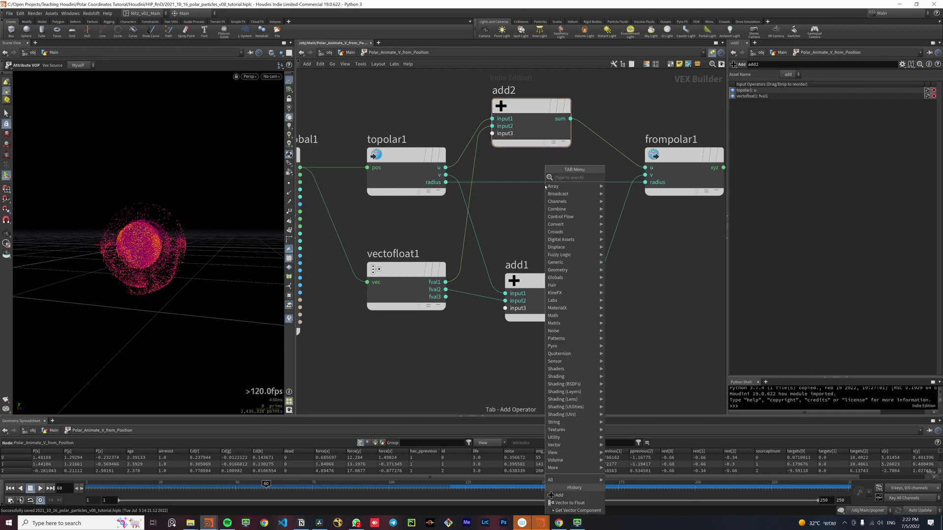
# Insert a third Add node on the radius wire between topolar1 and frompolar1, and wire vectofloat1's fval3 into its second input.
pyautogui.write('add')
pyautogui.press('Return')
pyautogui.click(546, 187)
pyautogui.moveTo(546, 186); pyautogui.dragTo(542, 177)
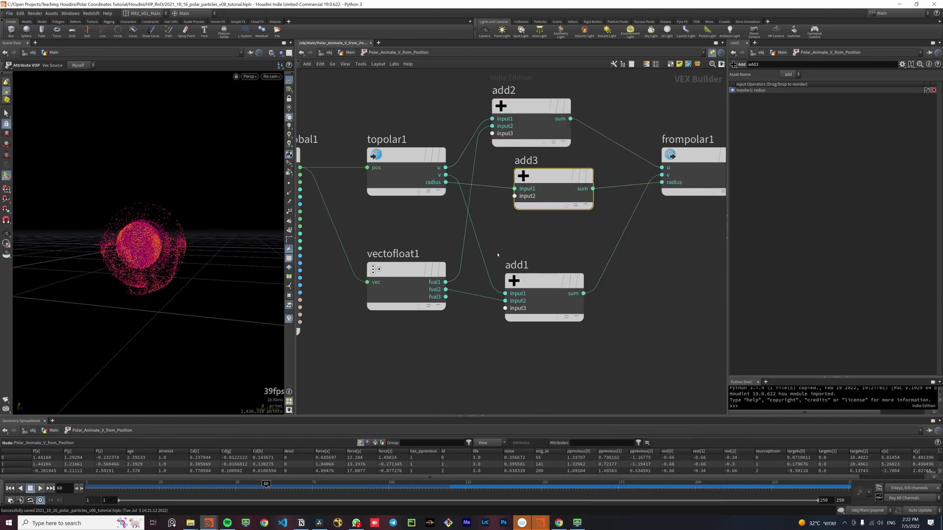
pyautogui.moveTo(446, 297); pyautogui.dragTo(554, 219)
pyautogui.scroll(-5, 555, 198)
pyautogui.scroll(3, 551, 214)
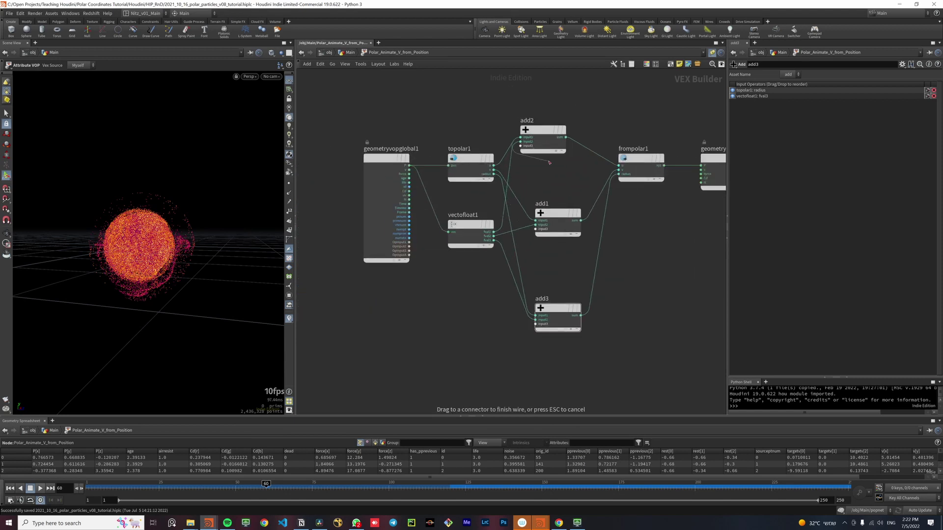
# Tidy the network by aligning add2 with topolar1, raising add3 under add1, and levelling vectofloat1 with add1.
pyautogui.moveTo(542, 139); pyautogui.dragTo(559, 166)
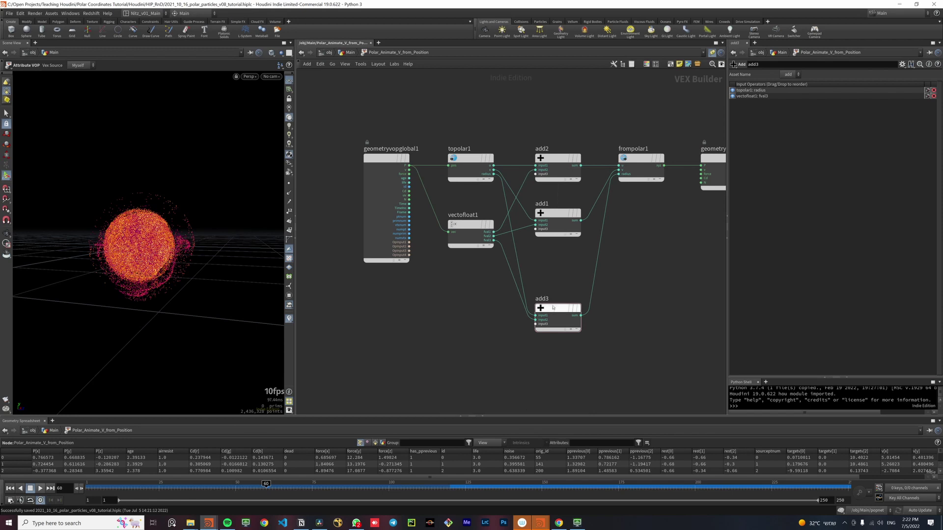
pyautogui.moveTo(554, 308); pyautogui.dragTo(554, 290)
pyautogui.moveTo(465, 228); pyautogui.dragTo(466, 217)
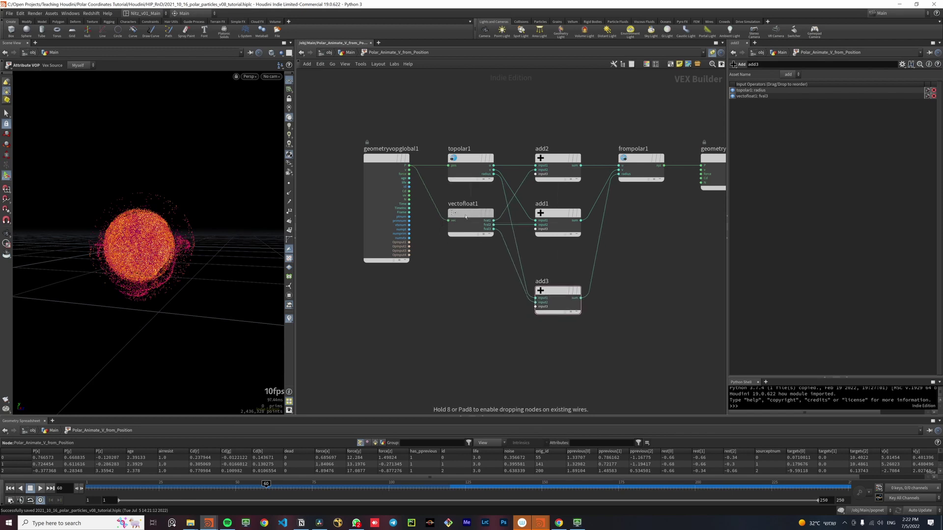
pyautogui.press('h')
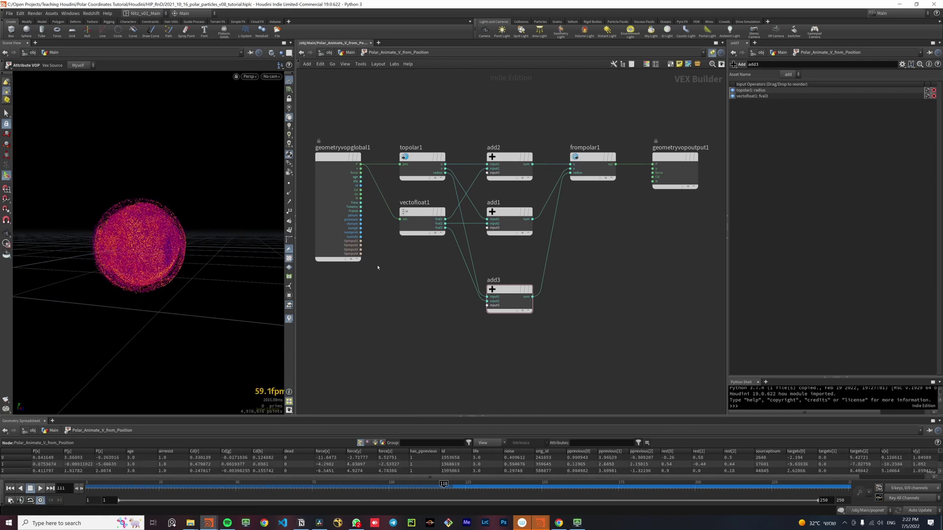
# Move geometryvopglobal1 aside and insert a Fit Range node on the wire between its P output and vectofloat1.
pyautogui.moveTo(400, 275); pyautogui.dragTo(441, 278, button='middle')
pyautogui.moveTo(377, 161); pyautogui.dragTo(315, 164)
pyautogui.press('Tab')
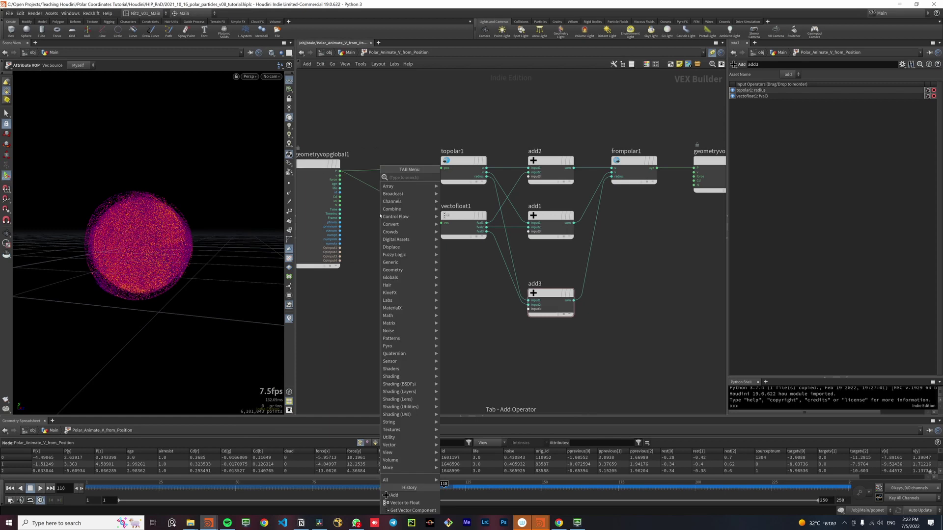
pyautogui.write('fit')
pyautogui.press('Return')
pyautogui.click(380, 214)
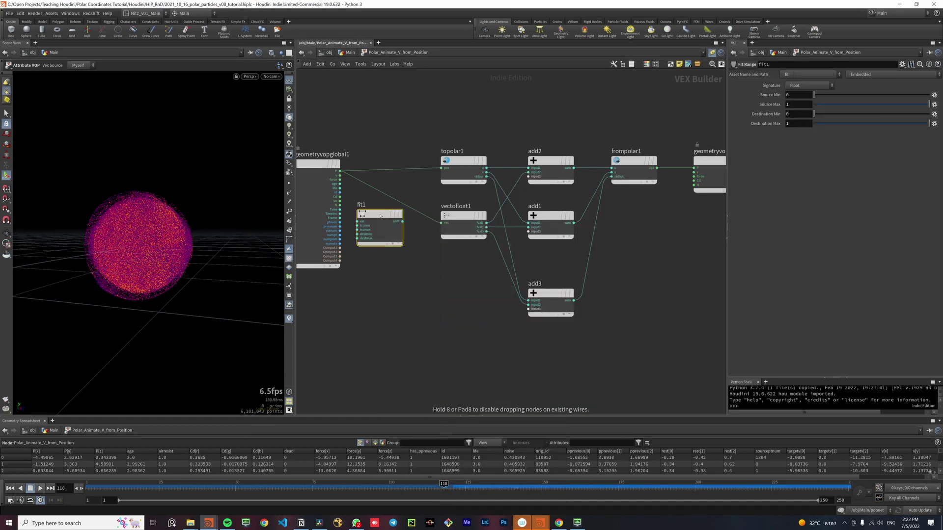
pyautogui.moveTo(380, 216); pyautogui.dragTo(382, 199)
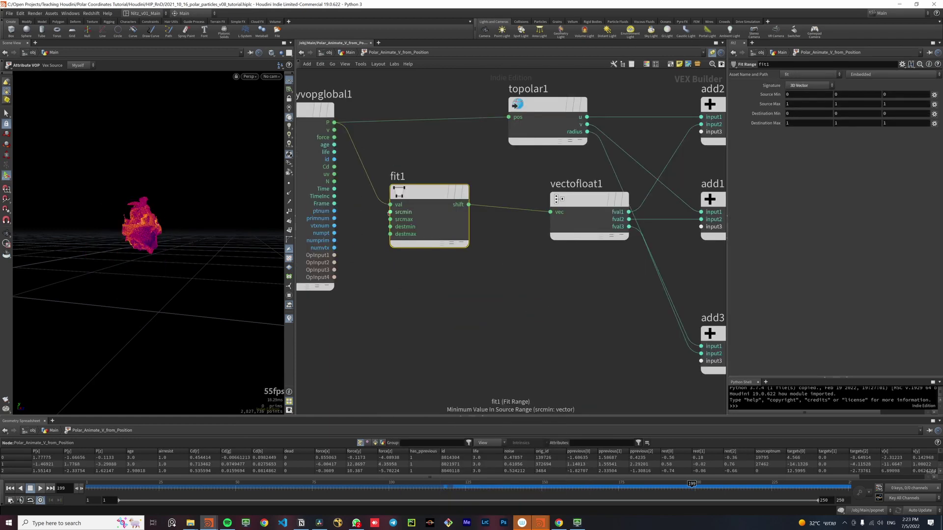
# Promote fit1's srcmin, srcmax, destmin and destmax inputs to parameters.
pyautogui.rightClick(388, 214)
pyautogui.click(391, 218)
pyautogui.rightClick(391, 220)
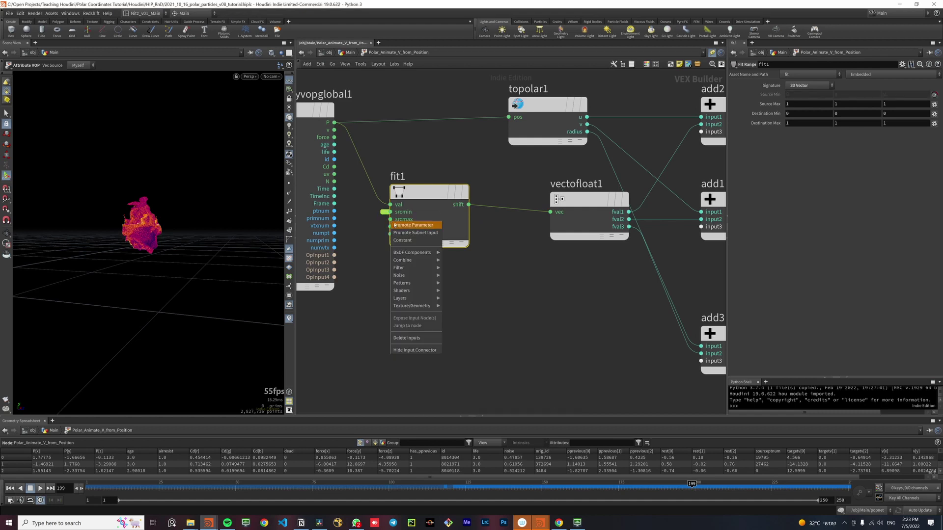
pyautogui.click(394, 225)
pyautogui.rightClick(391, 226)
pyautogui.click(397, 229)
pyautogui.rightClick(390, 233)
pyautogui.click(401, 238)
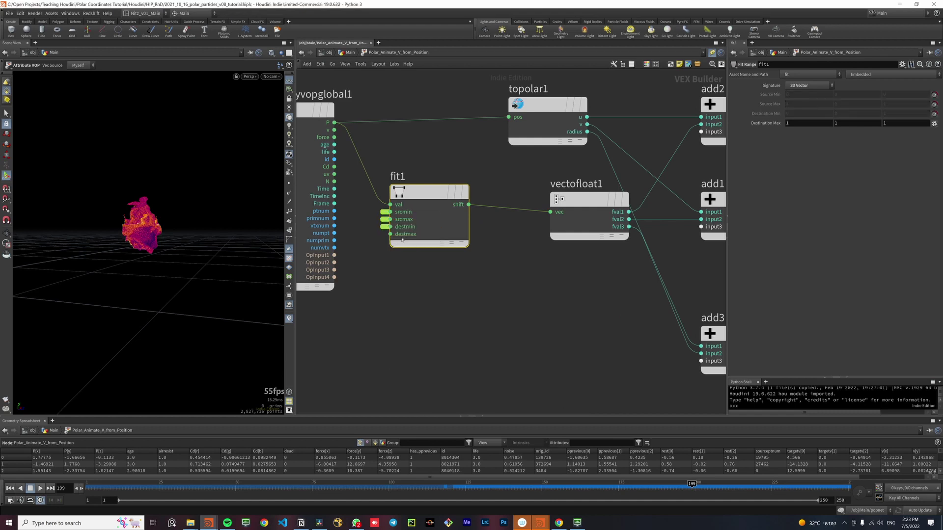
# Rename fit1's promoted srcmin parameter to min_pos and label it Min Pos.
pyautogui.scroll(-5, 515, 235)
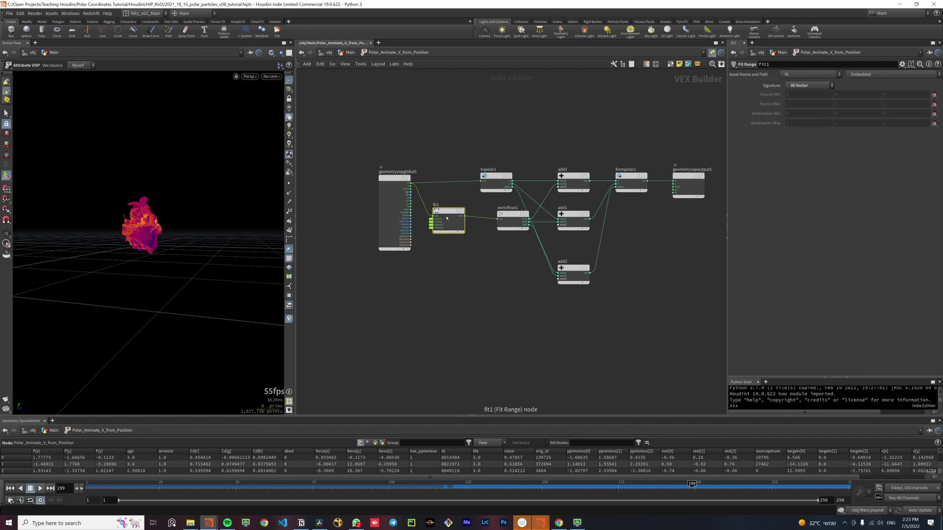
pyautogui.scroll(4, 442, 247)
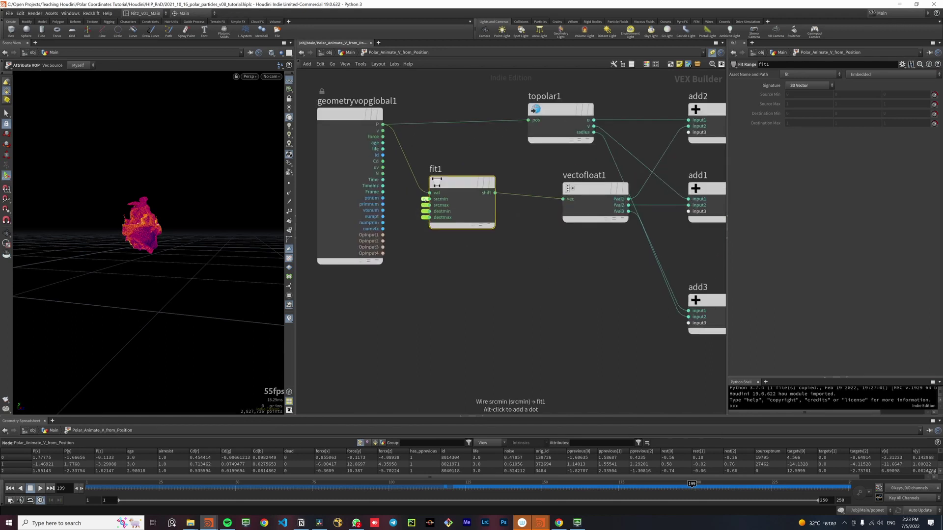
pyautogui.click(425, 199)
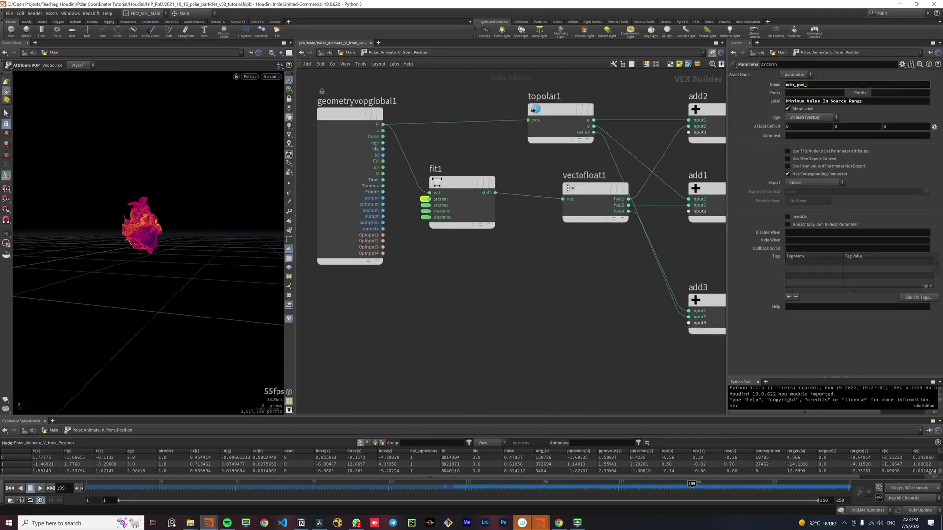
pyautogui.press('Tab')
pyautogui.write('M')
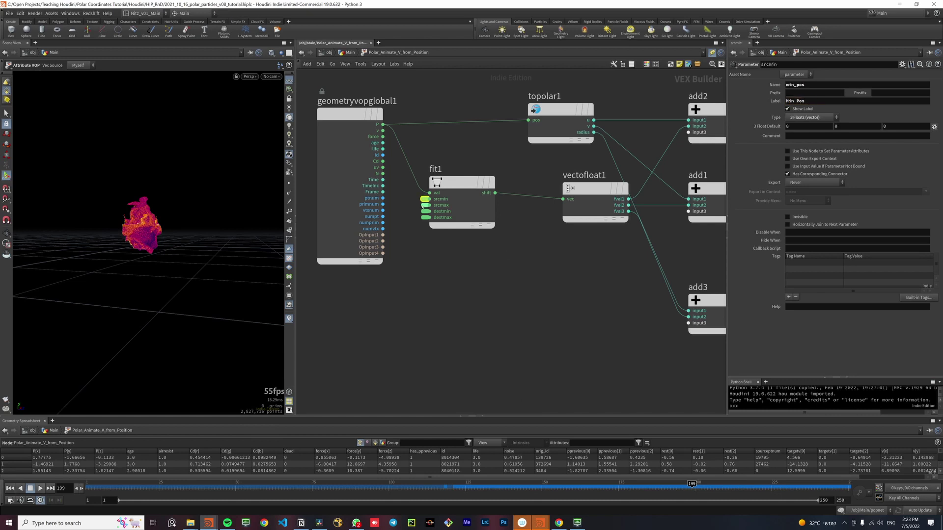
# Rename fit1's promoted destmin parameter to Min_amp and label it Min Amplitude.
pyautogui.click(425, 211)
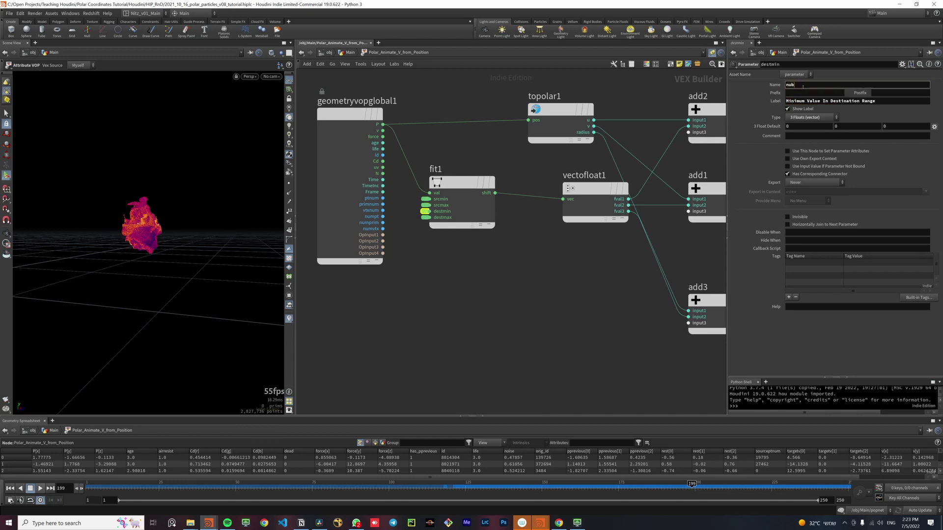
pyautogui.press('Tab')
pyautogui.press('Tab')
pyautogui.write('Mi')
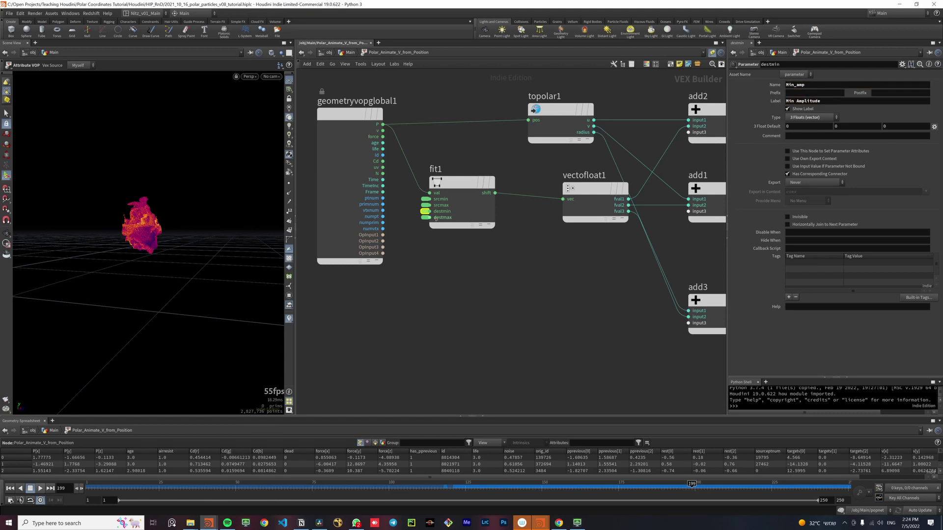
# Rename fit1's promoted destmax parameter to max_amp and label it Max Amplitude.
pyautogui.click(799, 87)
pyautogui.write('max')
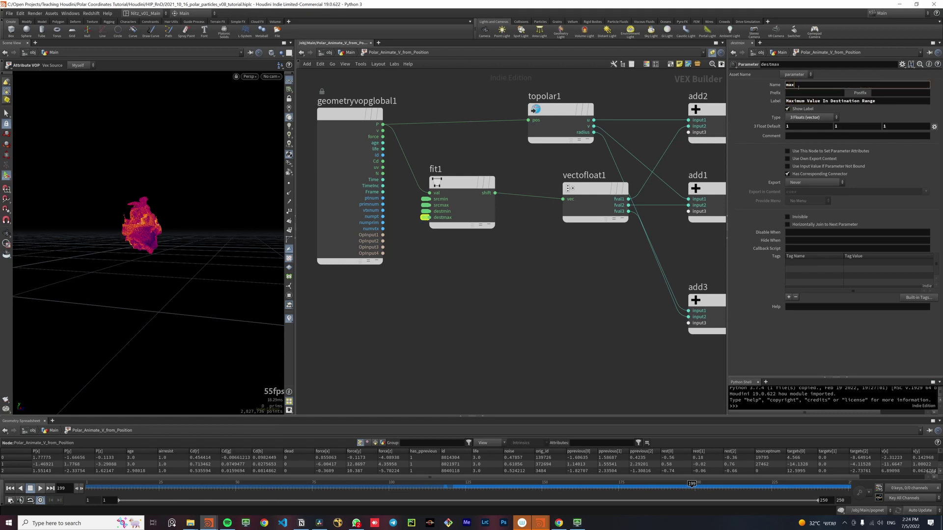
pyautogui.write('_amp')
pyautogui.press('Tab')
pyautogui.press('Tab')
pyautogui.press('Tab')
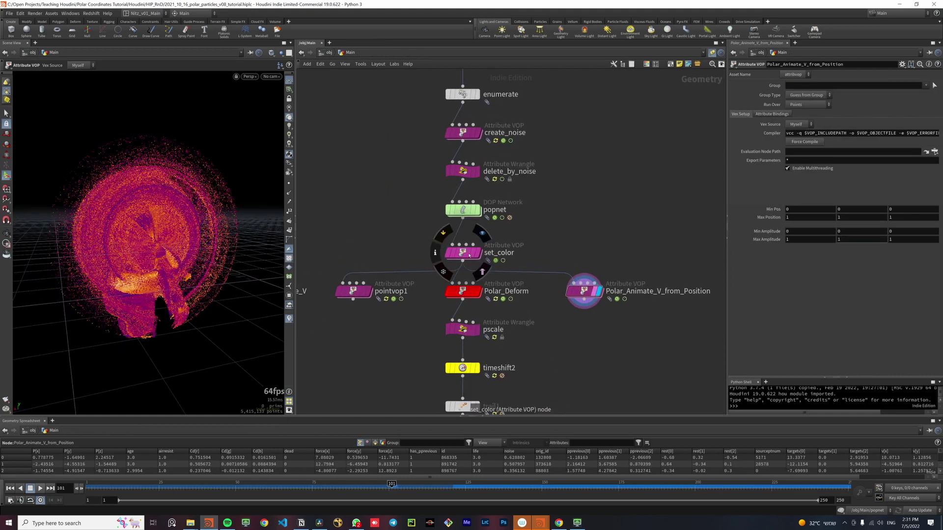
# Check set_color's geometry bounds and set Polar_Animate_V_from_Position's Min Pos to -2, -3, -2 and Max Position to 3, 6, 3.
pyautogui.middleClick(471, 255)
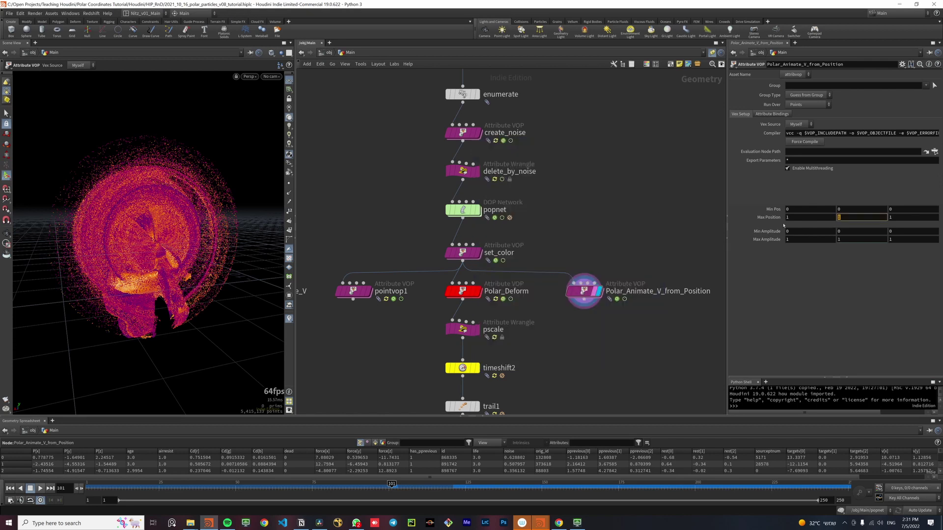
pyautogui.middleClick(468, 252)
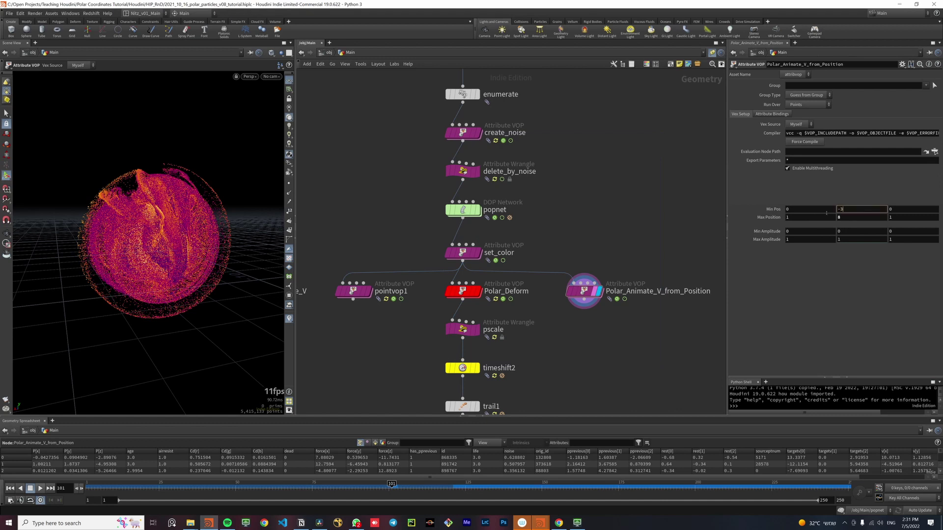
pyautogui.moveTo(801, 208); pyautogui.dragTo(765, 213)
pyautogui.write('-')
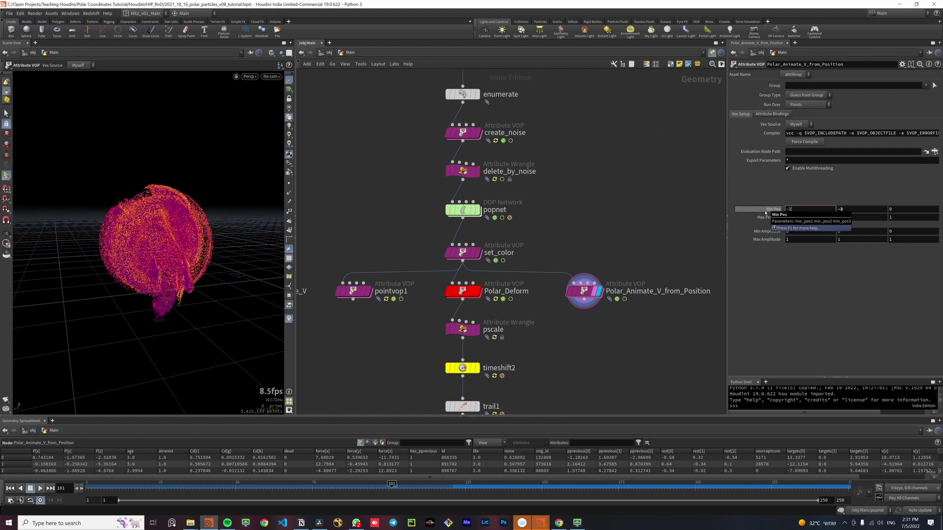
pyautogui.write('2')
pyautogui.press('Tab')
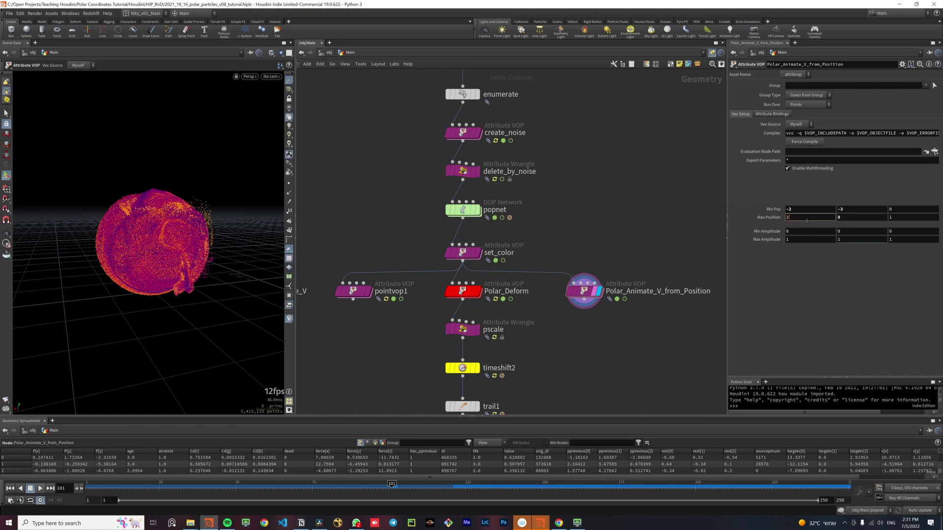
pyautogui.click(807, 217)
pyautogui.write('2')
pyautogui.press('Return')
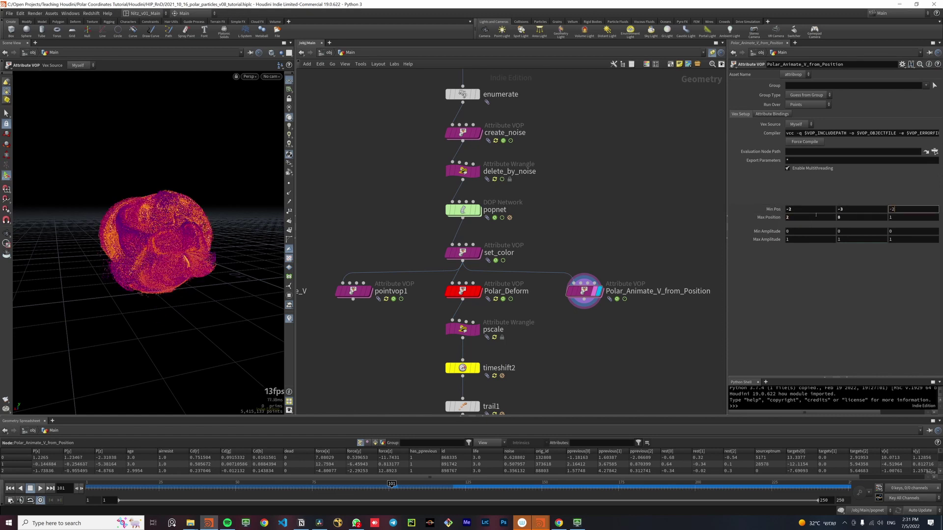
pyautogui.press('Tab')
pyautogui.press('Return')
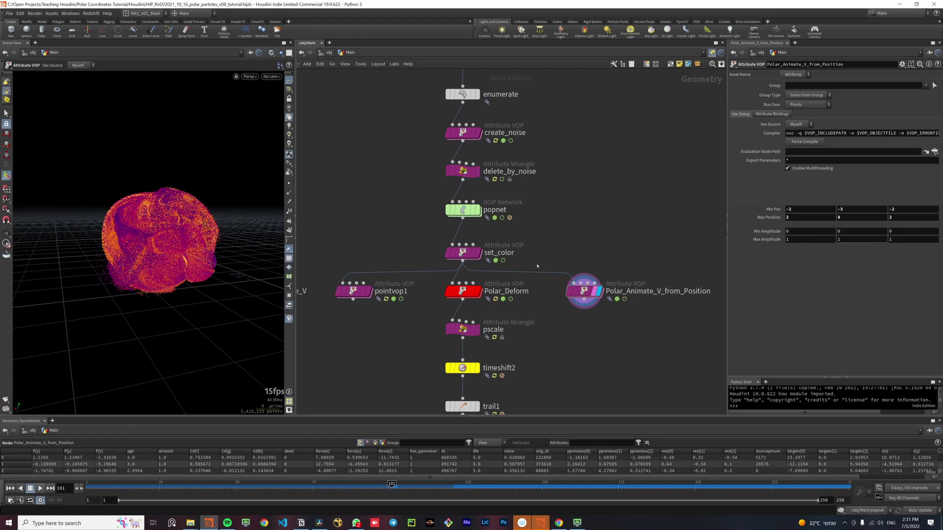
# Review the deformed particles at several frames and raise the Y component of Max Amplitude to 3.1.
pyautogui.moveTo(257, 486); pyautogui.dragTo(183, 485)
pyautogui.keyDown('alt'); pyautogui.moveTo(139, 254); pyautogui.dragTo(149, 256, button='right'); pyautogui.keyUp('alt')
pyautogui.keyDown('alt'); pyautogui.moveTo(149, 256); pyautogui.dragTo(189, 269); pyautogui.keyUp('alt')
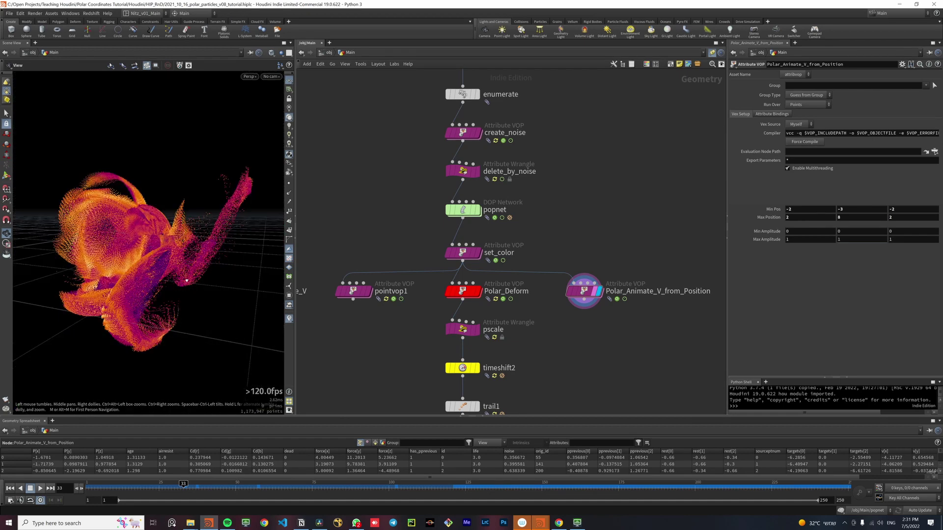
pyautogui.moveTo(236, 487); pyautogui.dragTo(280, 487)
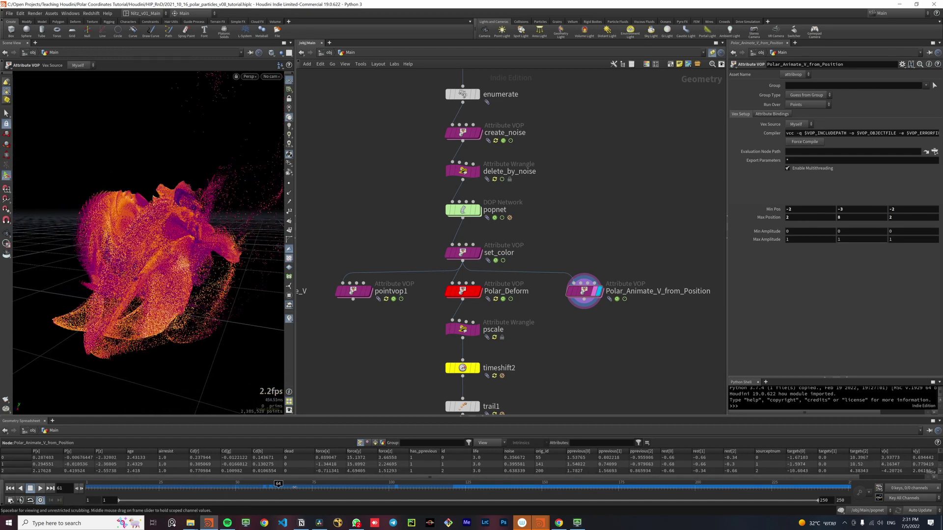
pyautogui.moveTo(850, 240); pyautogui.dragTo(896, 241, button='middle')
pyautogui.keyDown('alt'); pyautogui.moveTo(162, 236); pyautogui.dragTo(191, 245); pyautogui.keyUp('alt')
pyautogui.moveTo(305, 485); pyautogui.dragTo(453, 485)
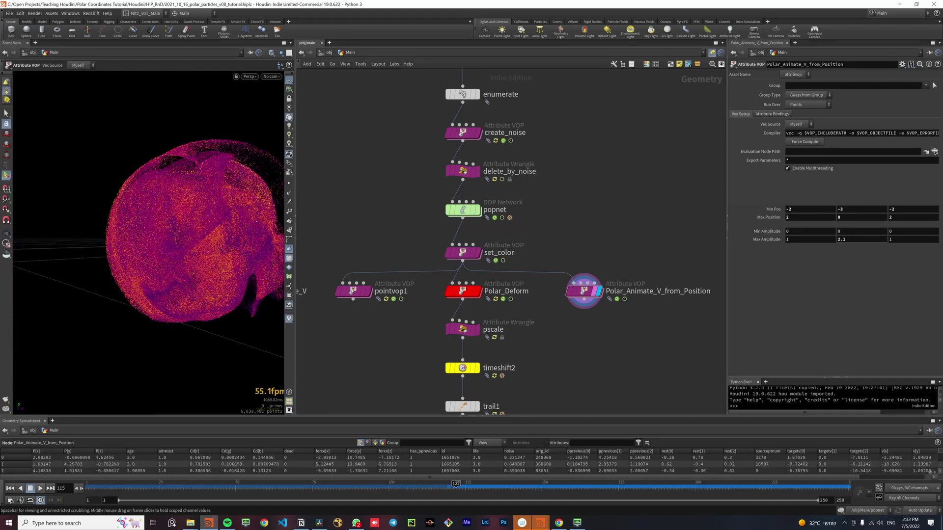
# Inspect the swirl from other angles and frames, and try adjusting the X component of Max Amplitude.
pyautogui.keyDown('alt'); pyautogui.moveTo(172, 294); pyautogui.dragTo(167, 212); pyautogui.keyUp('alt')
pyautogui.keyDown('alt'); pyautogui.moveTo(167, 211); pyautogui.dragTo(191, 231, button='right'); pyautogui.keyUp('alt')
pyautogui.keyDown('alt'); pyautogui.moveTo(192, 231); pyautogui.dragTo(207, 246); pyautogui.keyUp('alt')
pyautogui.moveTo(449, 486); pyautogui.dragTo(372, 487)
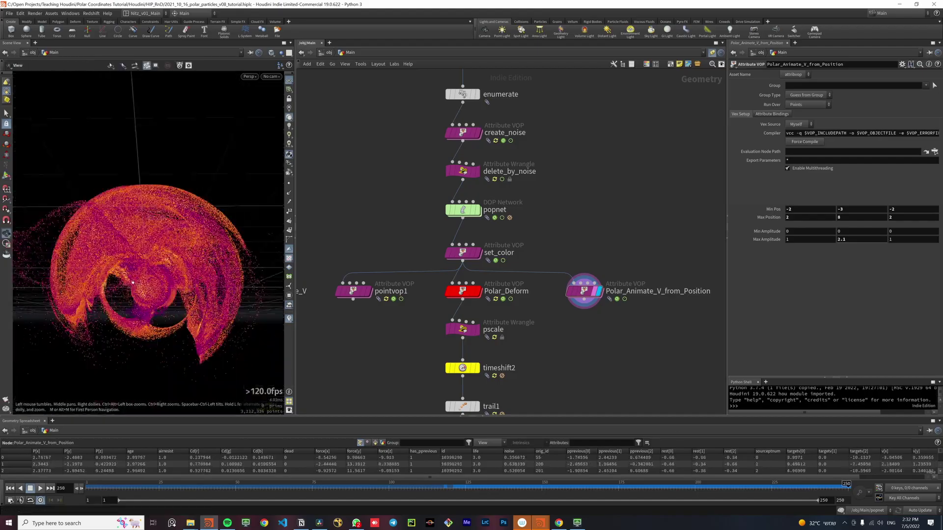
pyautogui.middleClick(840, 240)
pyautogui.moveTo(804, 239)
pyautogui.mouseDown(button='middle')
pyautogui.moveTo(829, 235)
pyautogui.moveTo(805, 236)
pyautogui.mouseUp(button='middle')
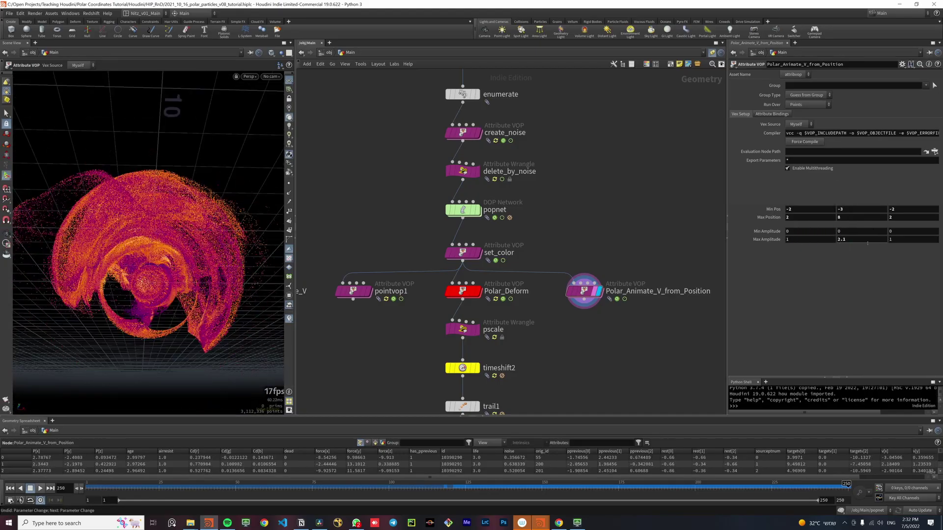
# Lower the Y component of Max Amplitude to -0.4 and view the resulting swirl from another angle.
pyautogui.moveTo(871, 241); pyautogui.dragTo(750, 239, button='middle')
pyautogui.keyDown('alt'); pyautogui.moveTo(202, 211); pyautogui.dragTo(130, 260); pyautogui.keyUp('alt')
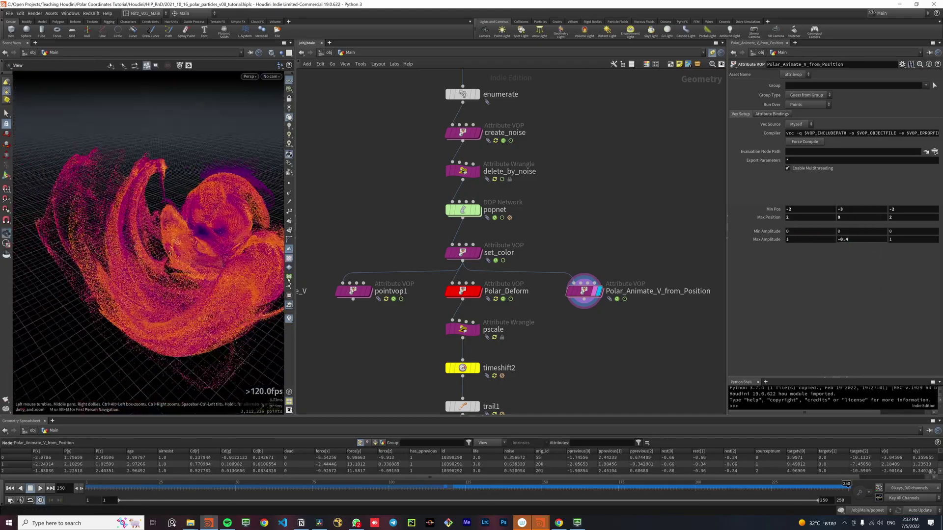
# Try different values for the X component of Max Amplitude while viewing the swirl from another angle, and undo them.
pyautogui.middleClick(900, 240)
pyautogui.moveTo(814, 242); pyautogui.dragTo(779, 239, button='middle')
pyautogui.hotkey('ctrl', 'z')
pyautogui.hotkey('ctrl', 'shift', 'z')
pyautogui.keyDown('alt'); pyautogui.moveTo(192, 255); pyautogui.dragTo(136, 251); pyautogui.keyUp('alt')
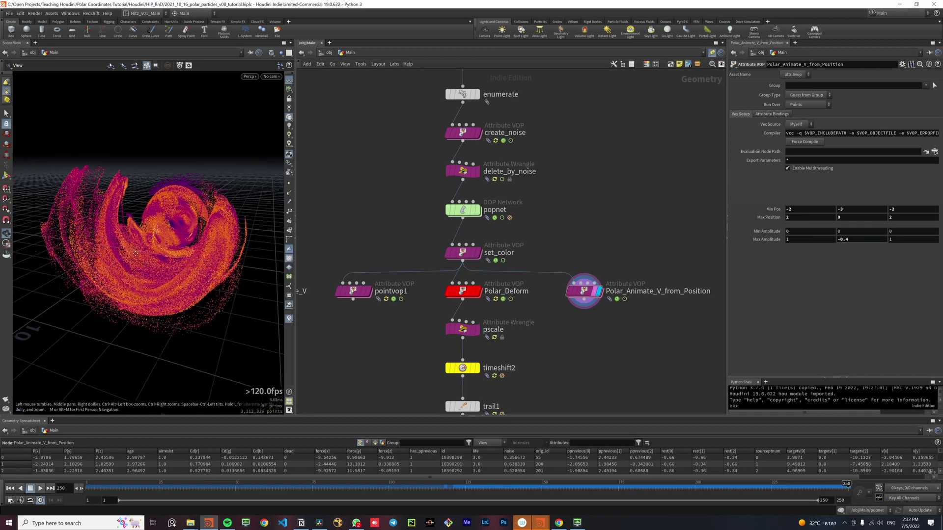
pyautogui.moveTo(789, 240); pyautogui.dragTo(815, 233, button='middle')
pyautogui.hotkey('ctrl', 'z')
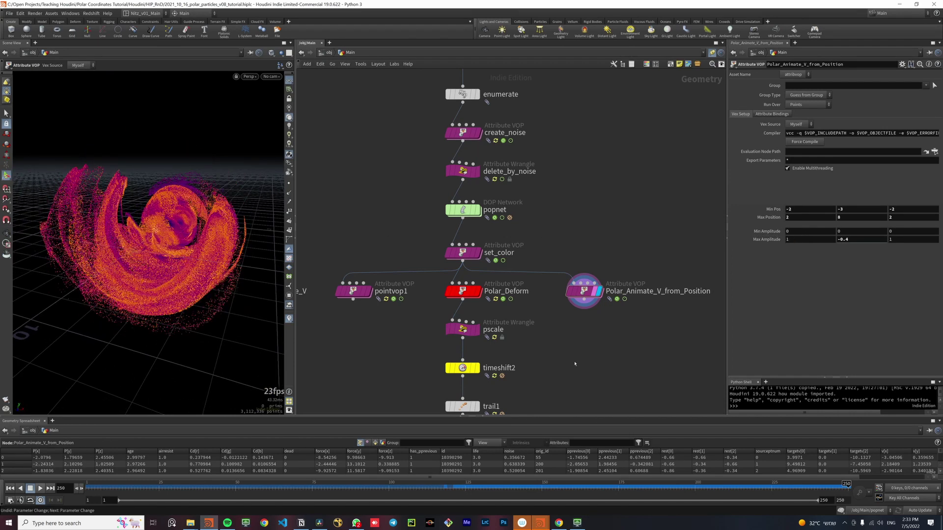
# Keyframe the X component of Max Amplitude from 0 at frame 1 to 1.6 at frame 250.
pyautogui.click(86, 489)
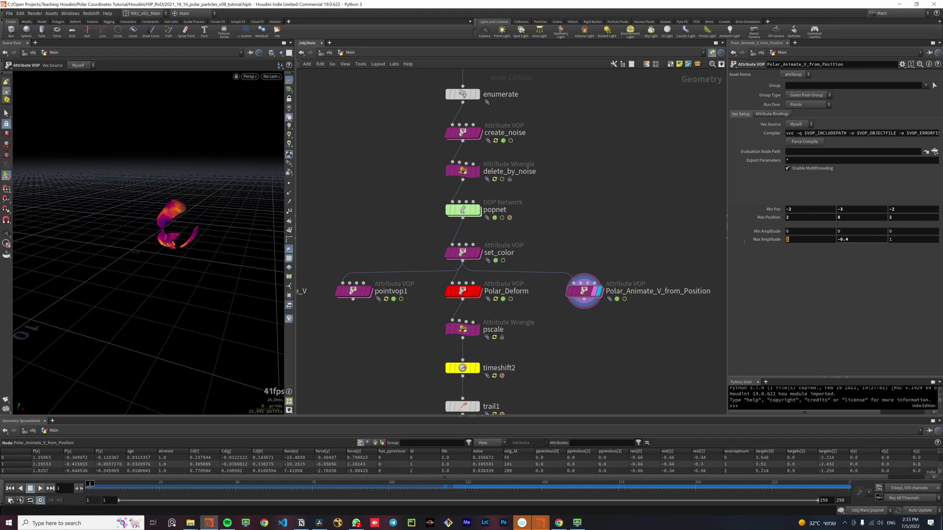
pyautogui.write('0')
pyautogui.press('Return')
pyautogui.click(847, 489)
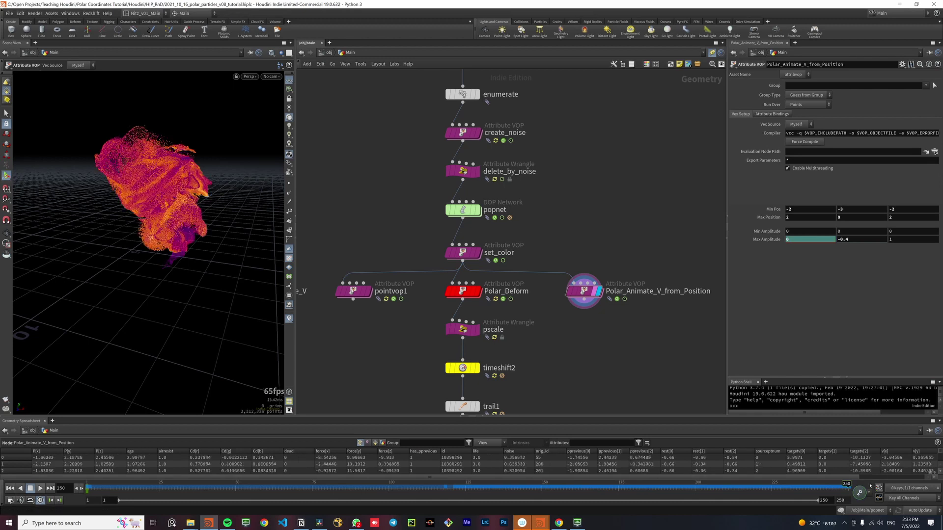
pyautogui.moveTo(792, 241); pyautogui.dragTo(852, 241, button='middle')
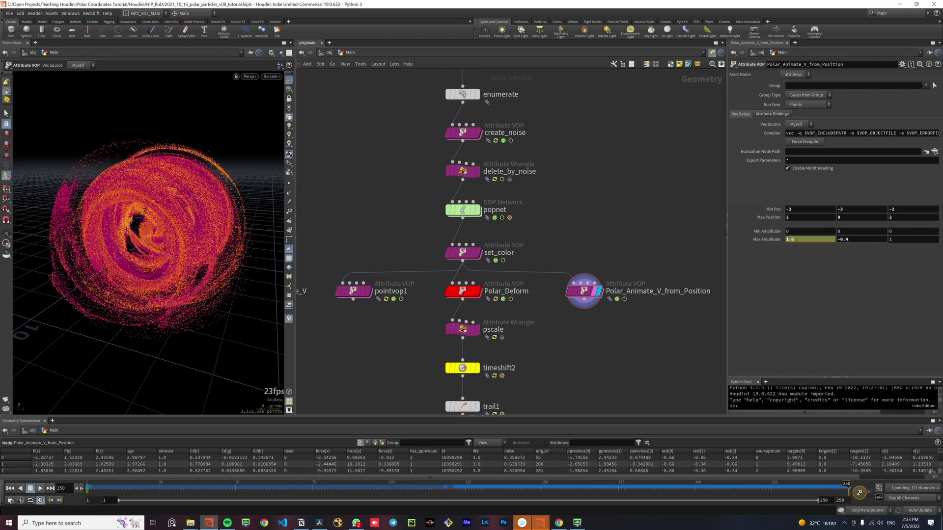
# Review the animated swirl at several frames and examine its shape from different angles and distances in an enlarged viewport.
pyautogui.moveTo(658, 483); pyautogui.dragTo(374, 489)
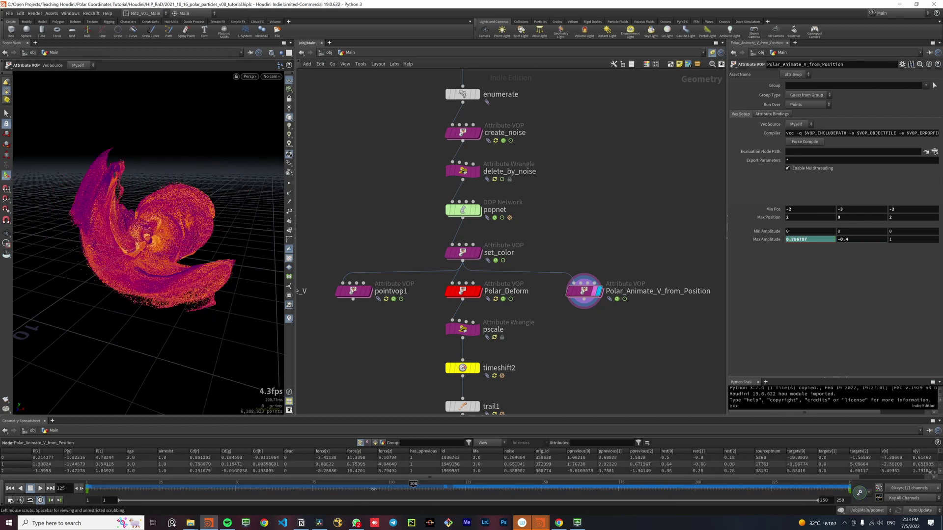
pyautogui.moveTo(299, 483); pyautogui.dragTo(143, 486)
pyautogui.moveTo(275, 467); pyautogui.dragTo(338, 474)
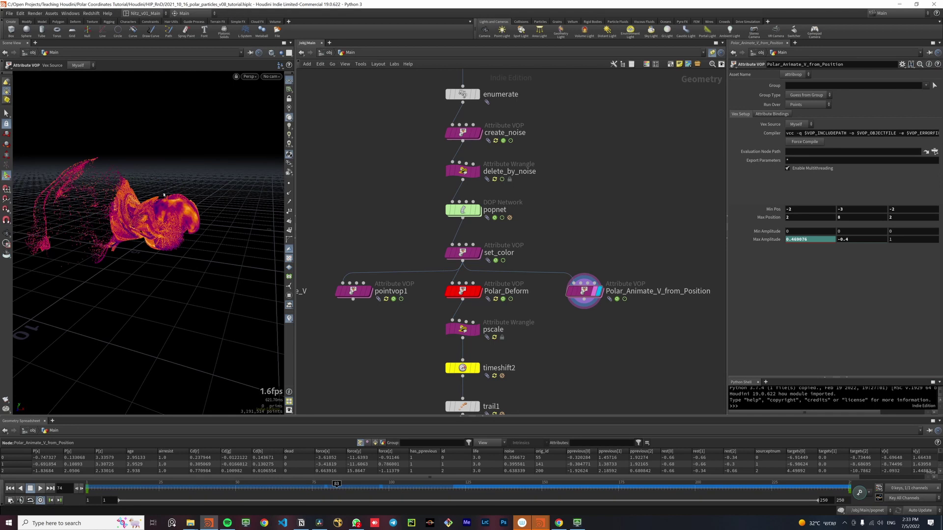
pyautogui.moveTo(506, 491); pyautogui.dragTo(505, 491)
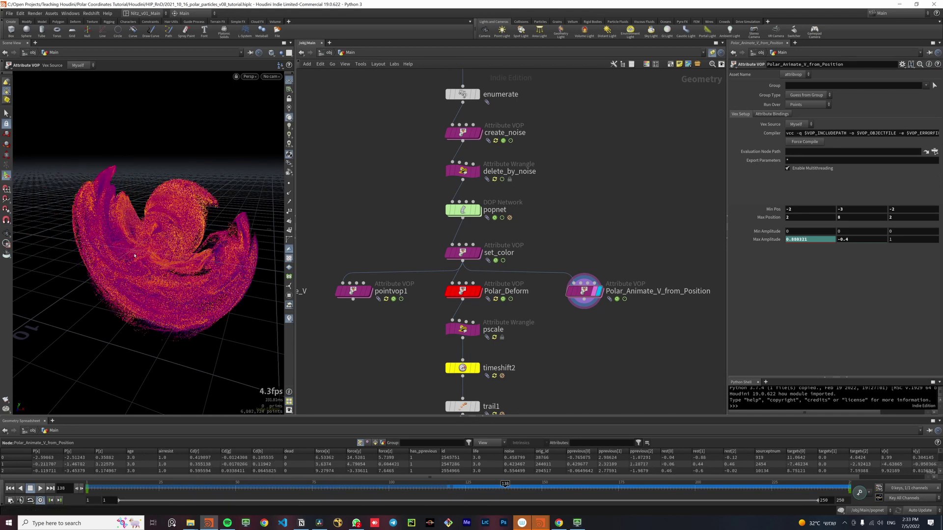
pyautogui.keyDown('alt'); pyautogui.moveTo(171, 242); pyautogui.dragTo(134, 268); pyautogui.keyUp('alt')
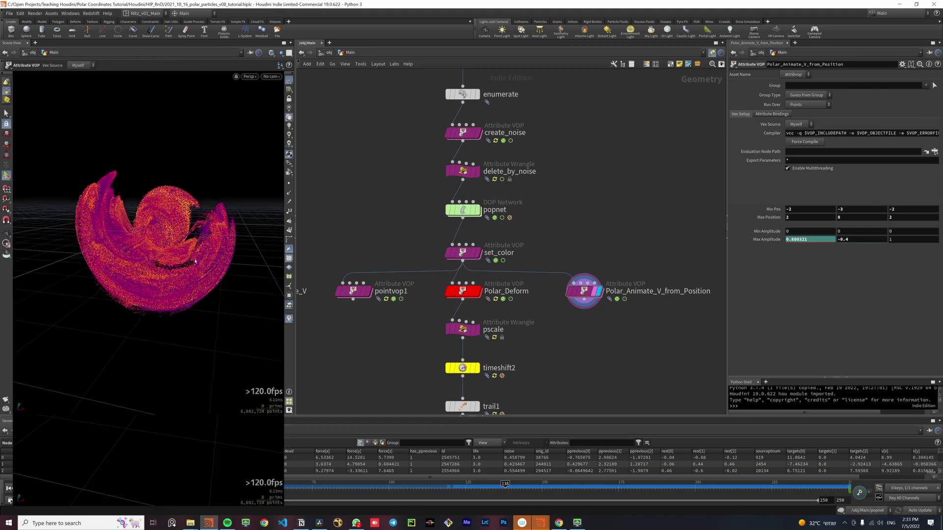
pyautogui.hotkey('ctrl', 'b')
pyautogui.keyDown('alt'); pyautogui.moveTo(473, 277); pyautogui.dragTo(403, 296, button='right'); pyautogui.keyUp('alt')
pyautogui.keyDown('alt'); pyautogui.moveTo(403, 297); pyautogui.dragTo(432, 275); pyautogui.keyUp('alt')
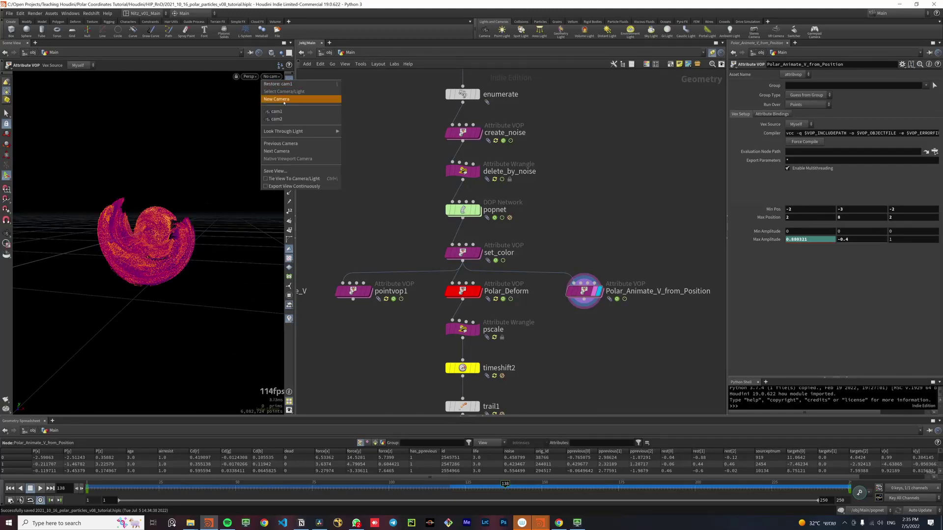
# Create a new camera from the current view and move it close in to the opening at the swirl's center.
pyautogui.click(284, 99)
pyautogui.click(288, 98)
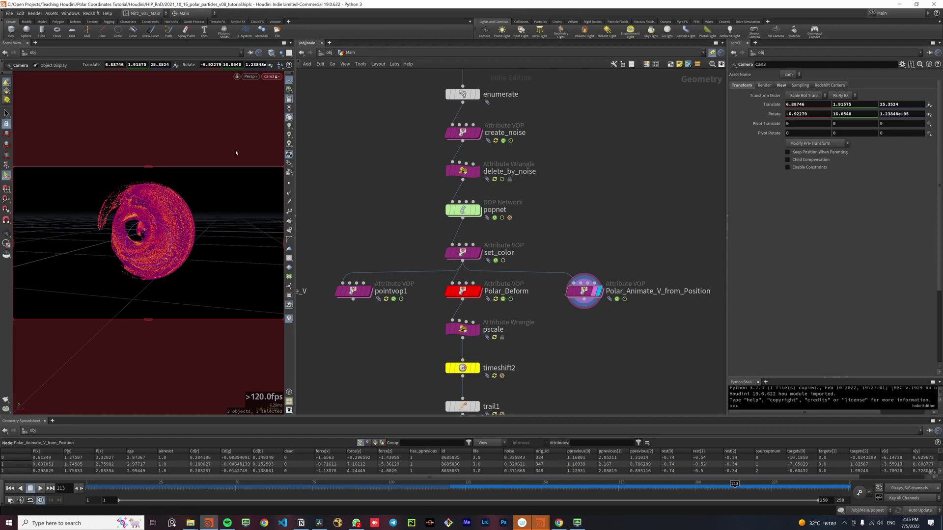
pyautogui.keyDown('alt'); pyautogui.moveTo(180, 206); pyautogui.dragTo(192, 213); pyautogui.keyUp('alt')
pyautogui.keyDown('alt'); pyautogui.moveTo(201, 208); pyautogui.dragTo(186, 221, button='right'); pyautogui.keyUp('alt')
pyautogui.keyDown('alt'); pyautogui.moveTo(186, 221); pyautogui.dragTo(175, 225); pyautogui.keyUp('alt')
pyautogui.keyDown('alt'); pyautogui.moveTo(174, 225); pyautogui.dragTo(154, 232, button='right'); pyautogui.keyUp('alt')
pyautogui.keyDown('alt'); pyautogui.moveTo(154, 233); pyautogui.dragTo(151, 227); pyautogui.keyUp('alt')
pyautogui.keyDown('alt'); pyautogui.moveTo(152, 226); pyautogui.dragTo(167, 232, button='right'); pyautogui.keyUp('alt')
pyautogui.keyDown('alt'); pyautogui.moveTo(167, 232); pyautogui.dragTo(164, 226); pyautogui.keyUp('alt')
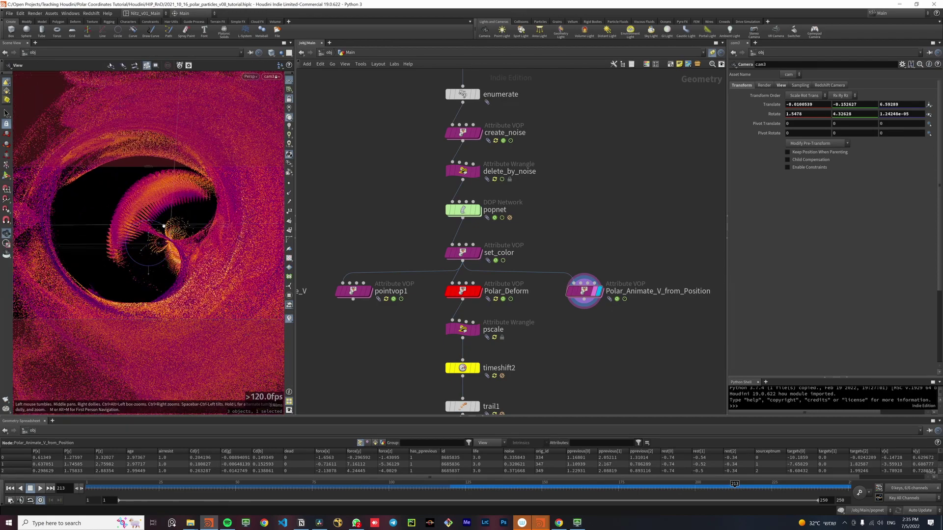
pyautogui.scroll(3, 163, 226)
# Place cam3 in the Camera & Light network box and set its resolution to 1920 by 1920.
pyautogui.press('u')
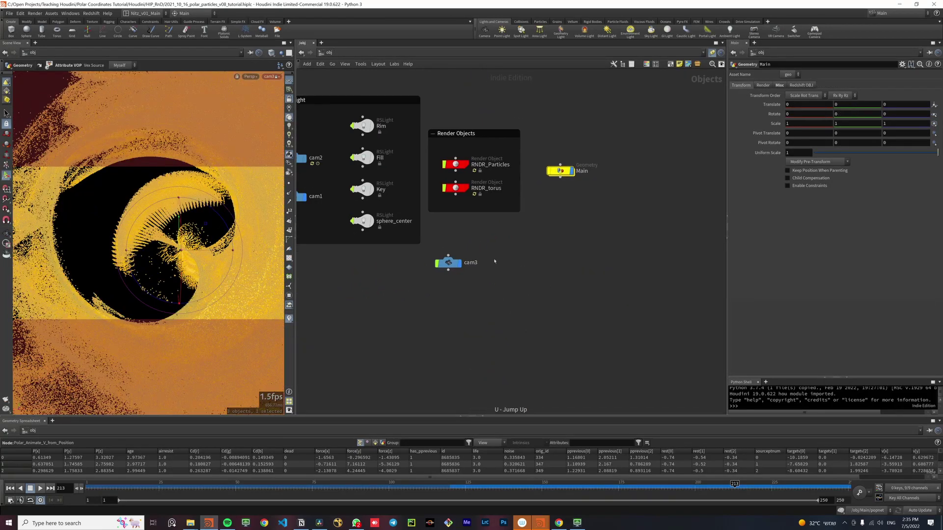
pyautogui.moveTo(574, 281); pyautogui.dragTo(427, 256)
pyautogui.click(783, 86)
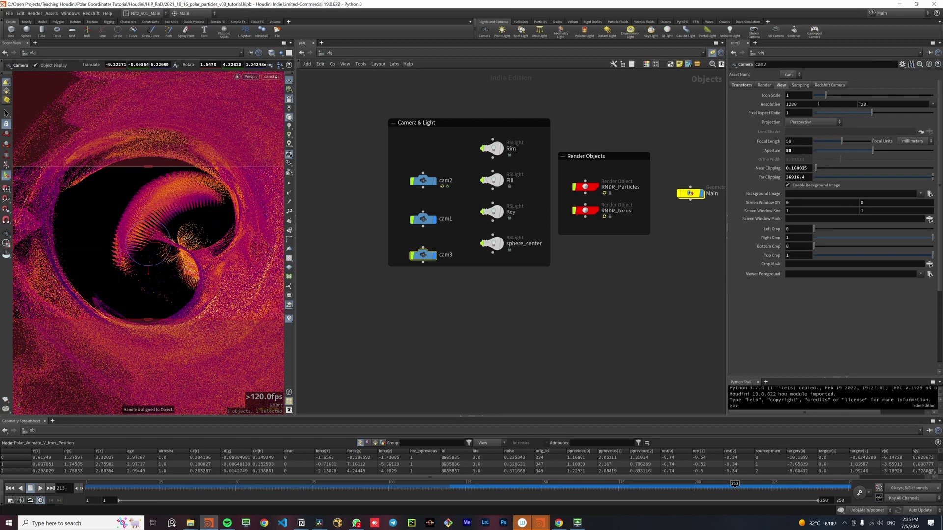
pyautogui.write('1920')
pyautogui.press('Tab')
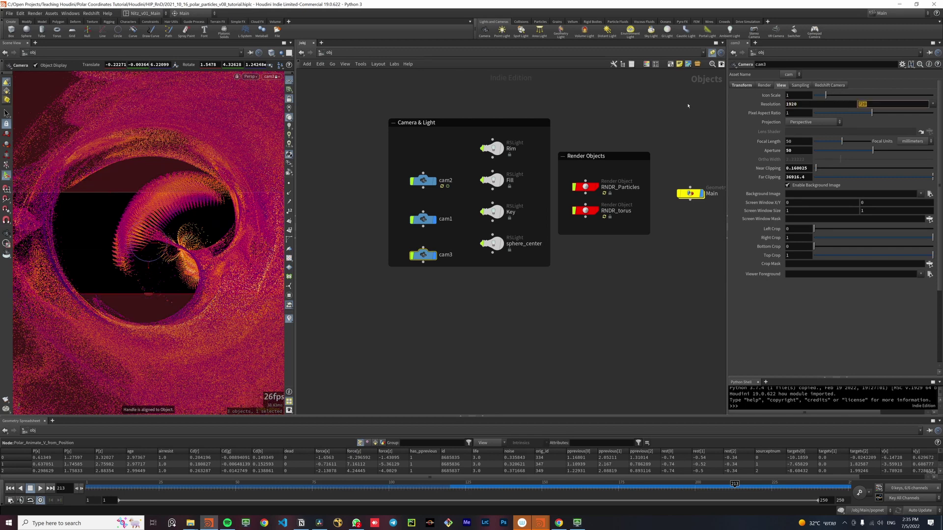
pyautogui.write('1920')
pyautogui.press('Return')
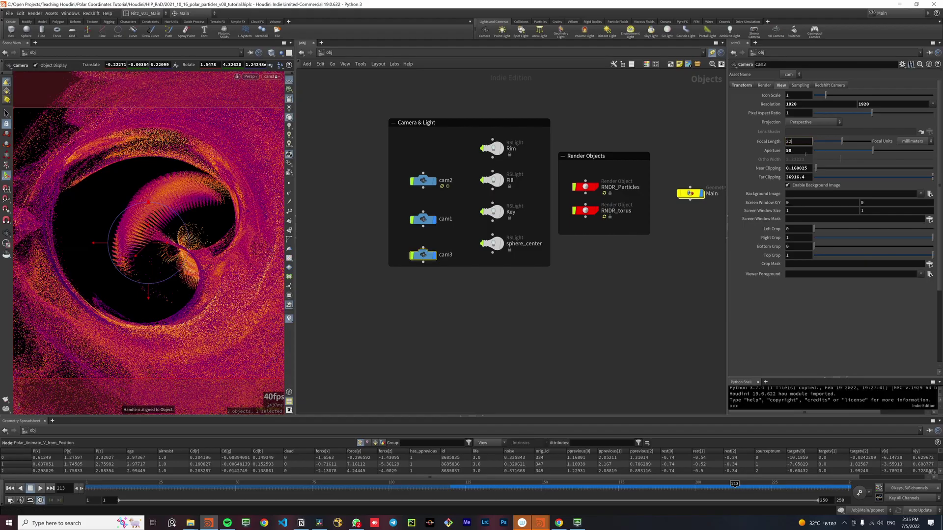
# Set cam3's focal length to 22 and reframe the camera on the swirl's center, checking the composition at several frames.
pyautogui.press('Return')
pyautogui.keyDown('alt'); pyautogui.moveTo(181, 226); pyautogui.dragTo(213, 236, button='right'); pyautogui.keyUp('alt')
pyautogui.moveTo(213, 235)
pyautogui.keyDown('alt'); pyautogui.mouseDown()
pyautogui.moveTo(169, 230)
pyautogui.moveTo(202, 230)
pyautogui.mouseUp(); pyautogui.keyUp('alt')
pyautogui.click(414, 487)
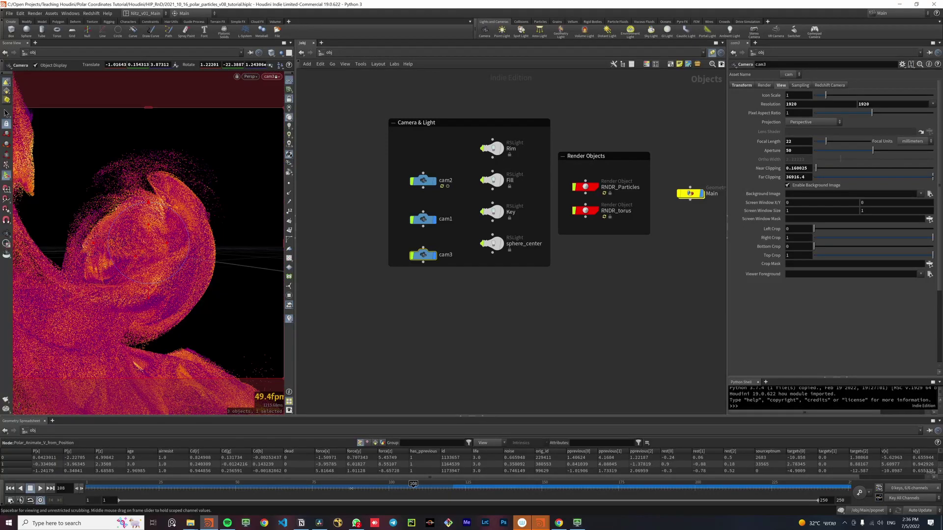
pyautogui.moveTo(352, 488); pyautogui.dragTo(741, 470)
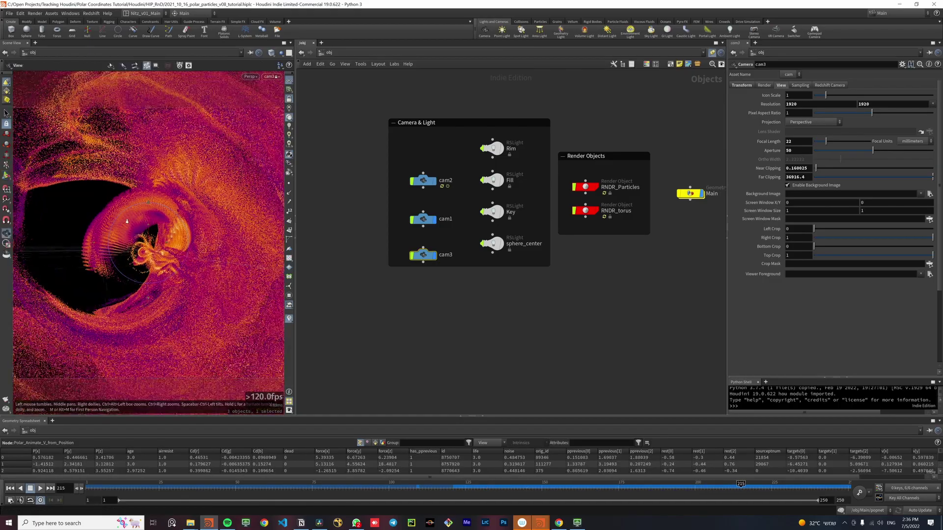
pyautogui.moveTo(127, 222); pyautogui.dragTo(114, 219, button='right')
pyautogui.moveTo(114, 219); pyautogui.dragTo(121, 278)
pyautogui.moveTo(120, 277); pyautogui.dragTo(137, 284, button='right')
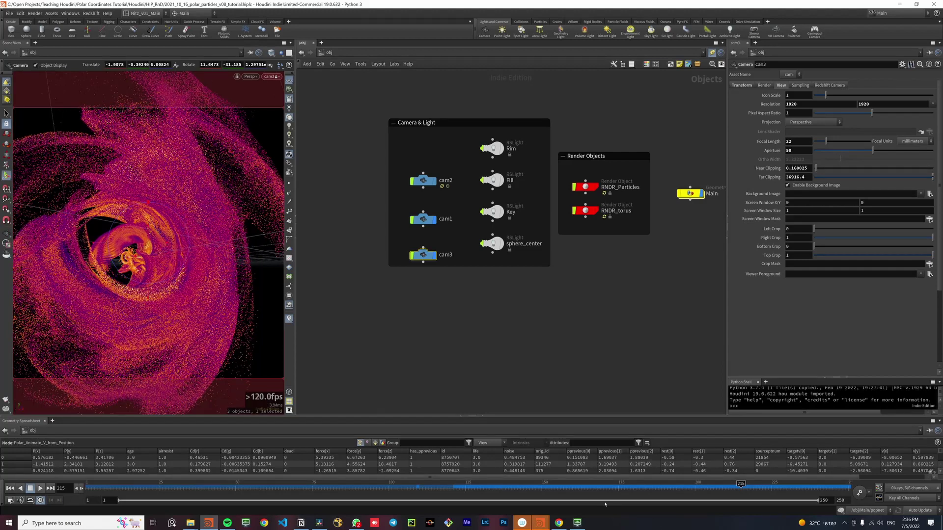
pyautogui.moveTo(545, 487); pyautogui.dragTo(769, 478)
# Set the particle point size to 5.48 in the enlarged viewport and start a flipbook render through cam3.
pyautogui.hotkey('ctrl', 'b')
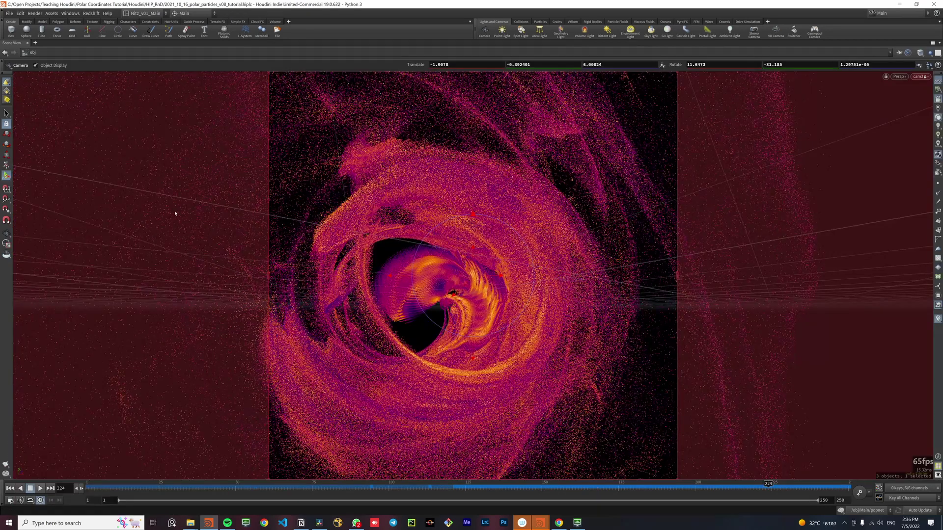
pyautogui.press('s')
pyautogui.press('d')
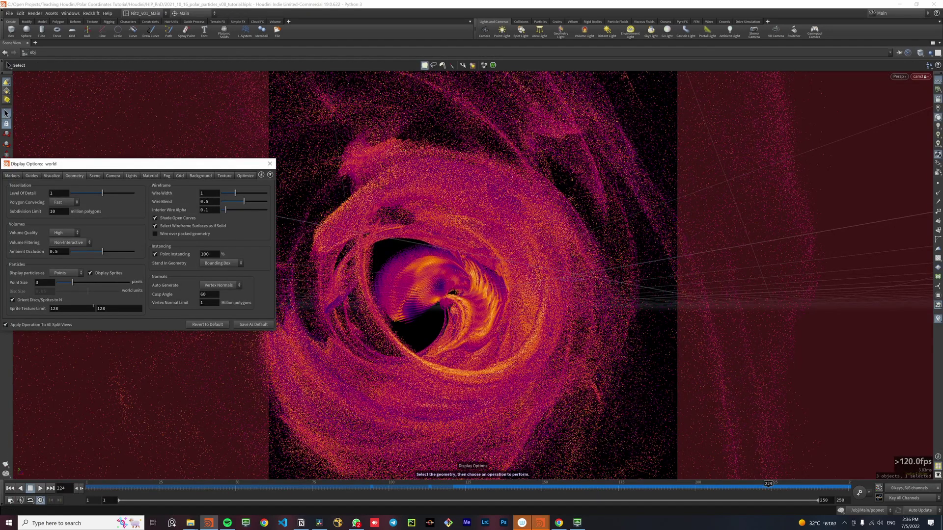
pyautogui.moveTo(72, 284); pyautogui.dragTo(92, 287)
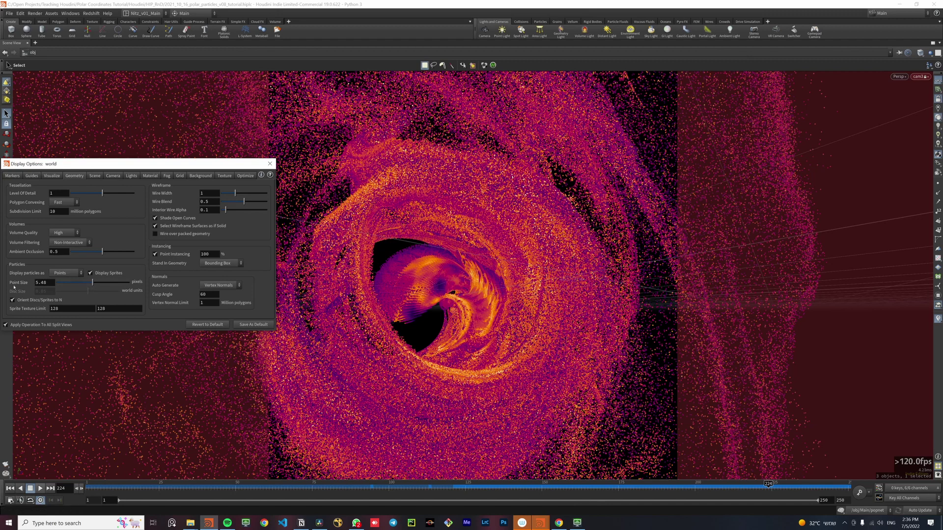
pyautogui.click(270, 164)
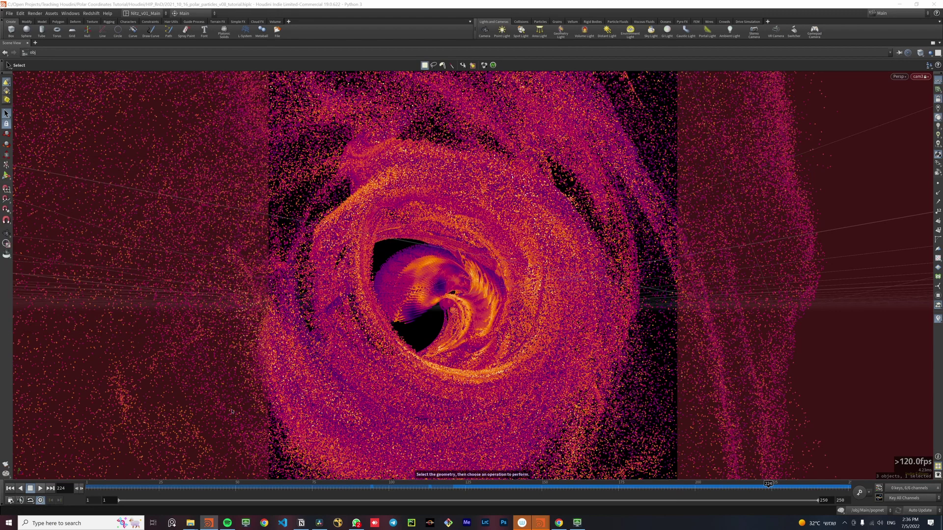
pyautogui.click(7, 464)
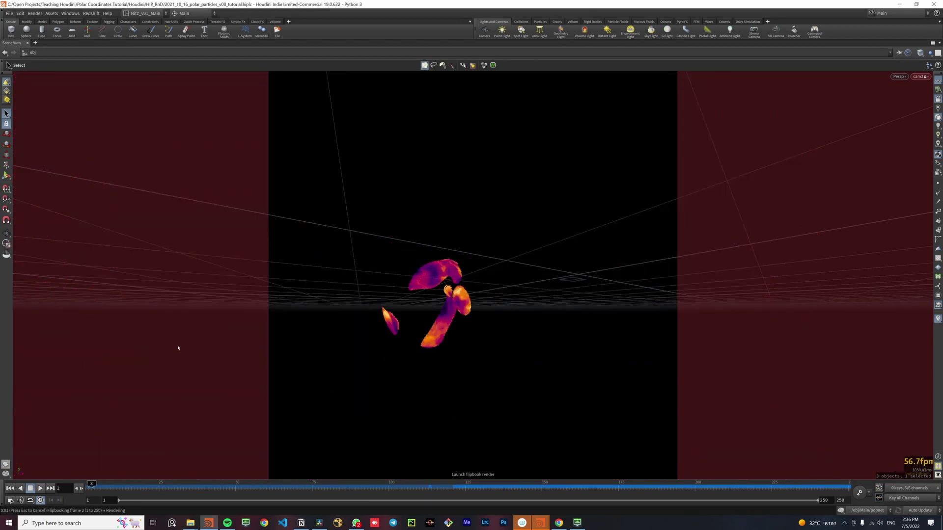